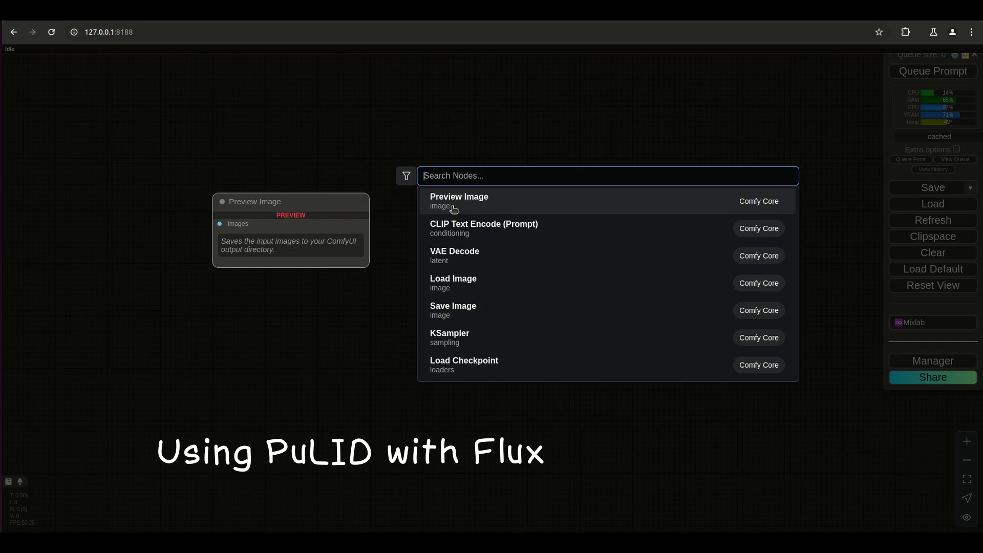
Step: Search for and add an Apply PuLID Flux node, then place it near the middle of the canvas
text(app)
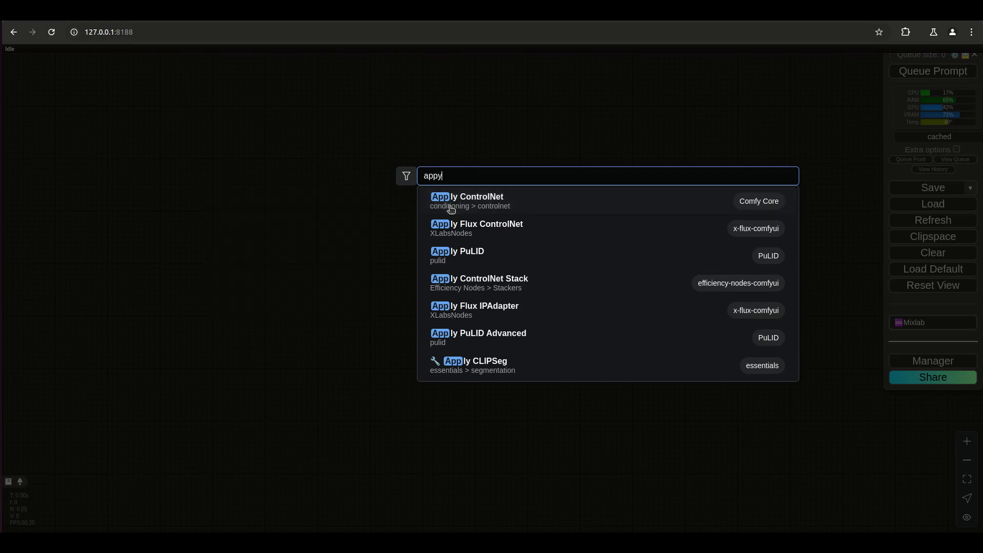
text(y id)
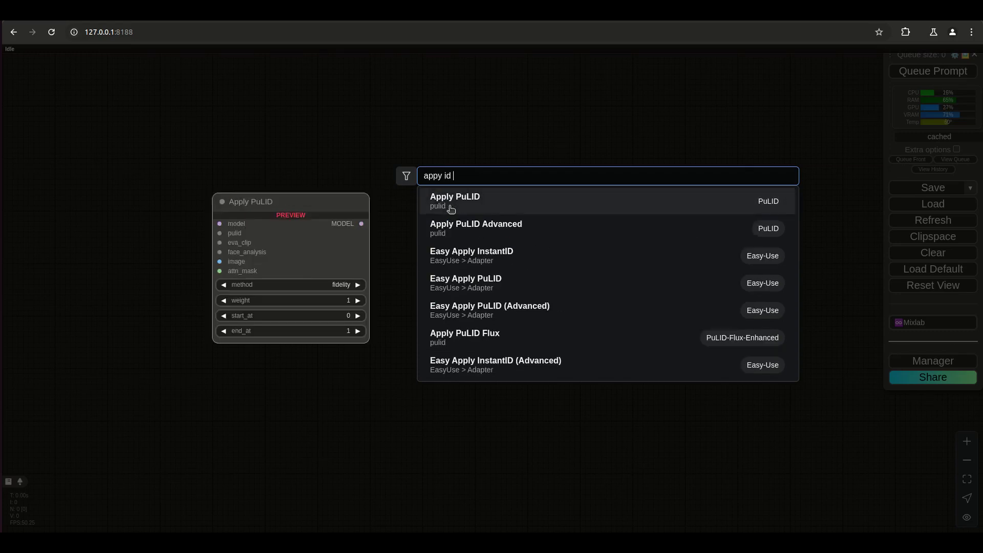
key(BackSpace)
key(BackSpace)
key(BackSpace)
key(BackSpace)
text(ly )
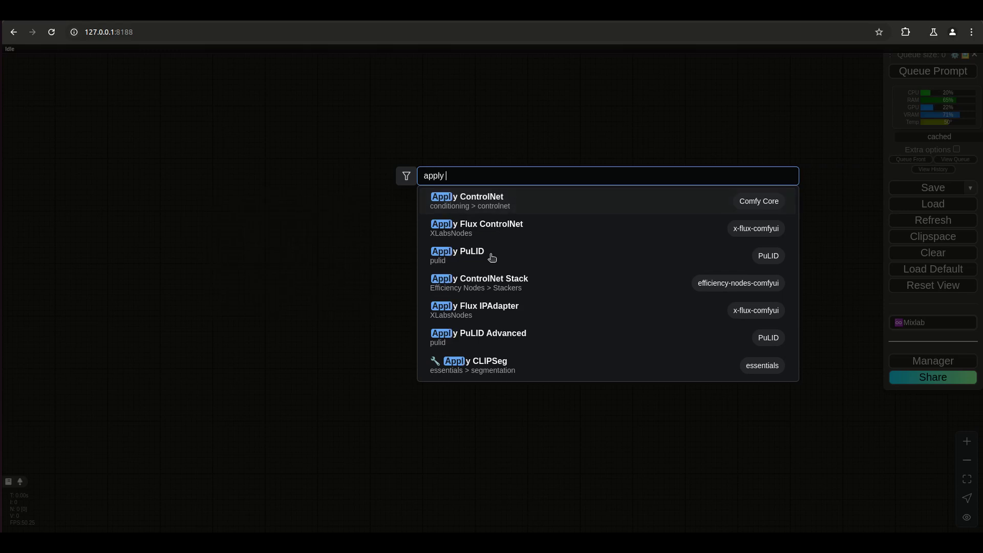
text(p)
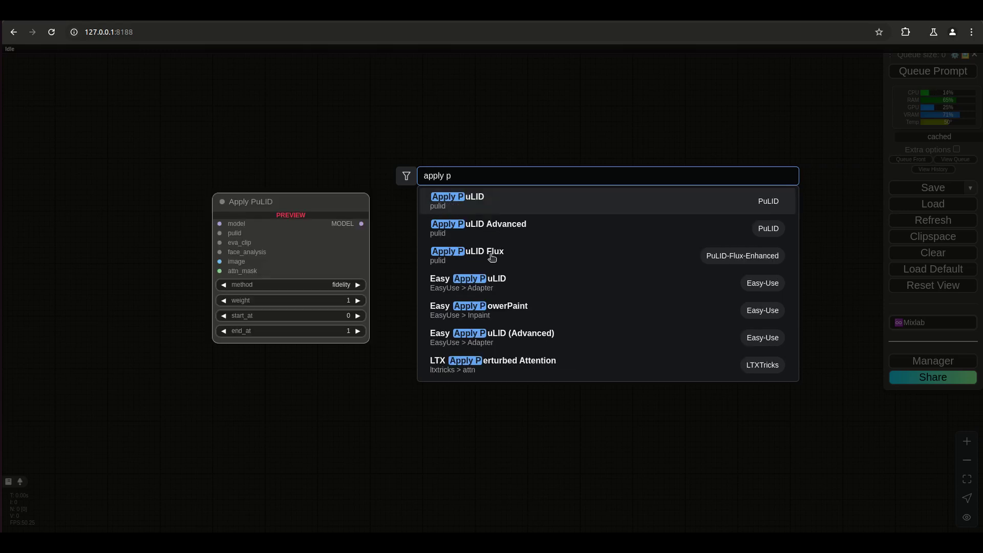
click(492, 258)
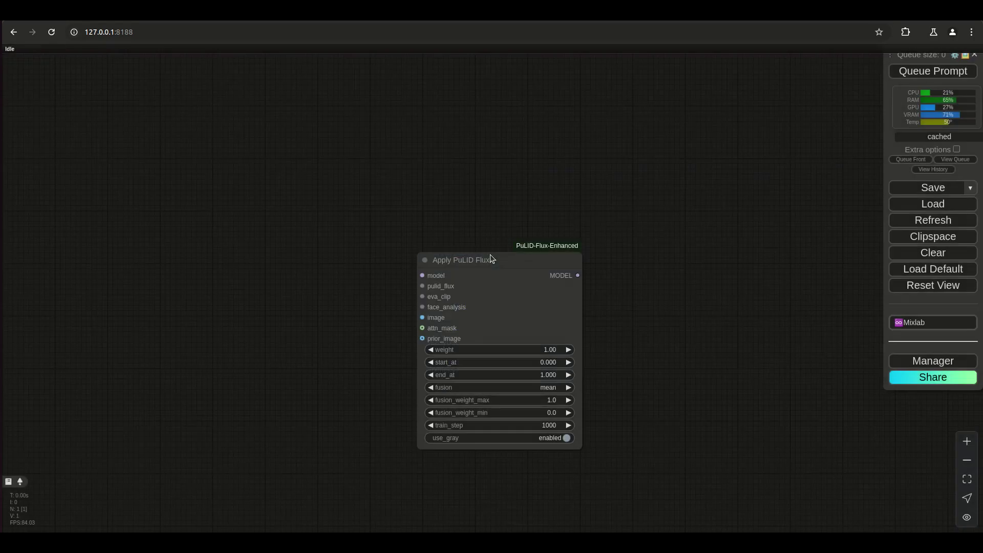
drag(478, 260, 478, 176)
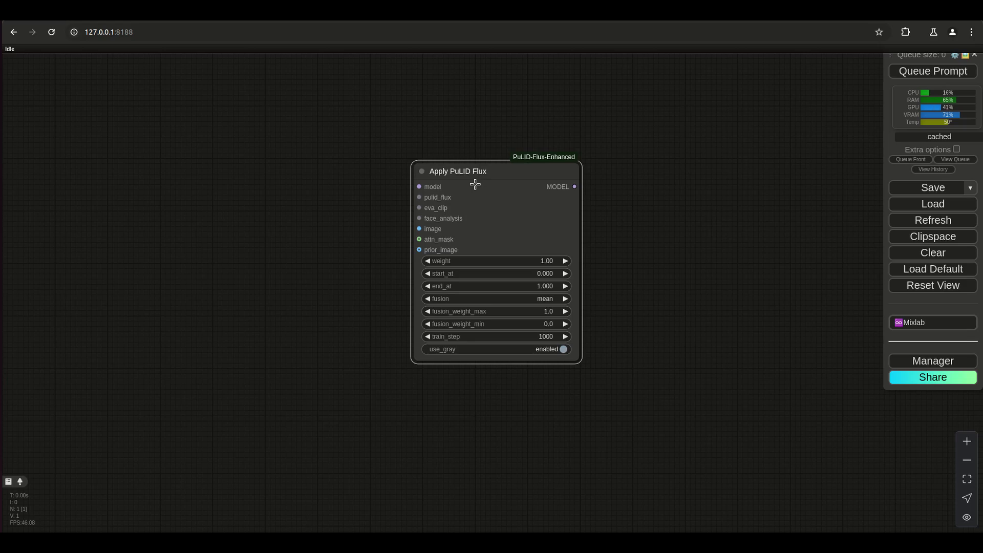
drag(475, 167, 431, 188)
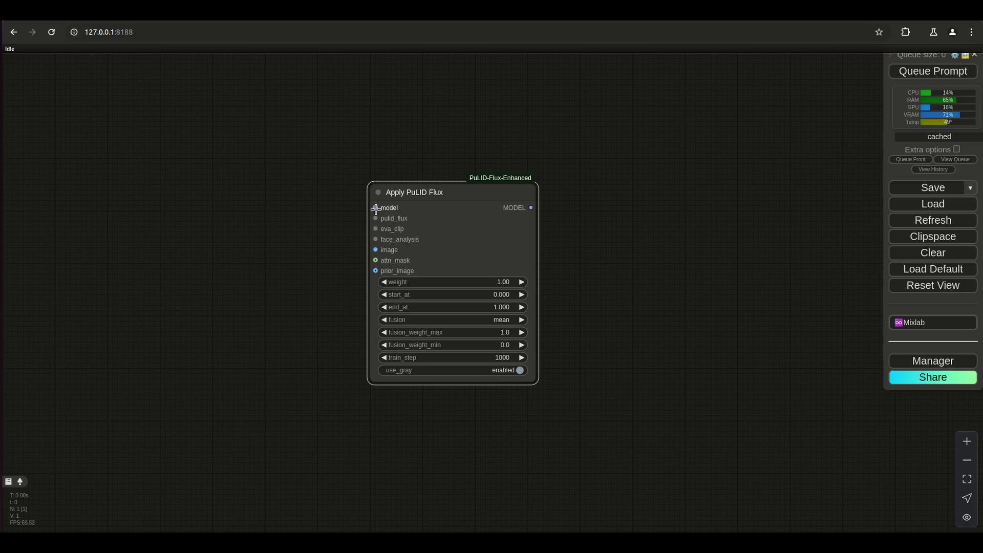
Step: Add a UNETLoader node feeding the model input of Apply PuLID Flux and space the two nodes apart
drag(376, 207, 202, 188)
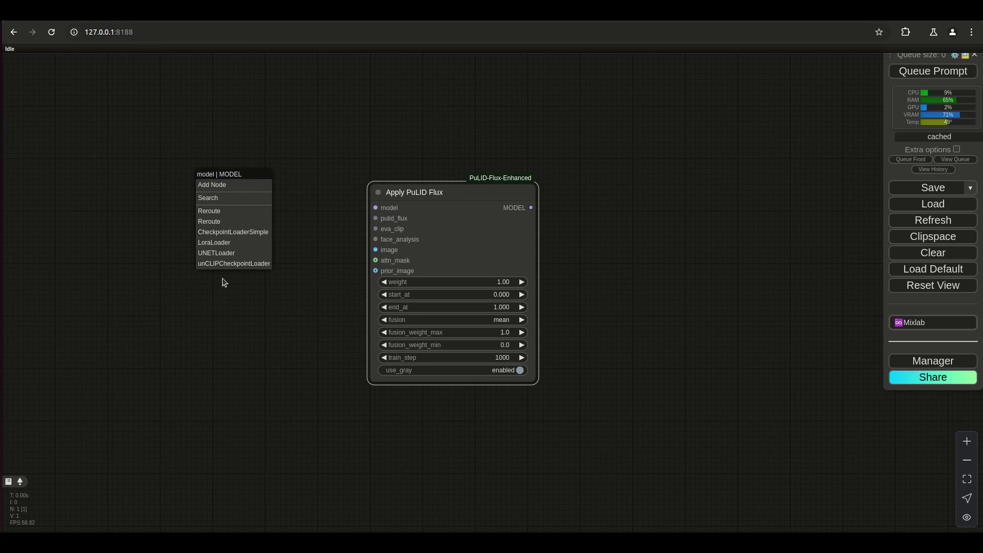
click(219, 255)
drag(279, 175, 108, 176)
drag(439, 193, 473, 214)
Step: Add a Load PuLID Flux Model node for the pulid_flux input with pulid_flux_v0.9.1.safetensors, aligned beneath Load Diffusion Model
drag(410, 239, 169, 300)
click(340, 335)
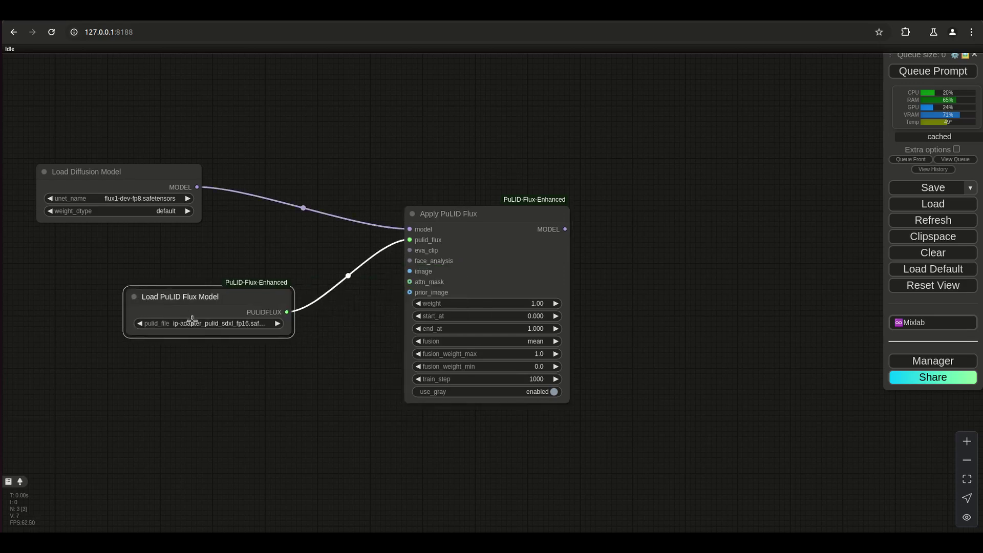
click(185, 324)
click(255, 334)
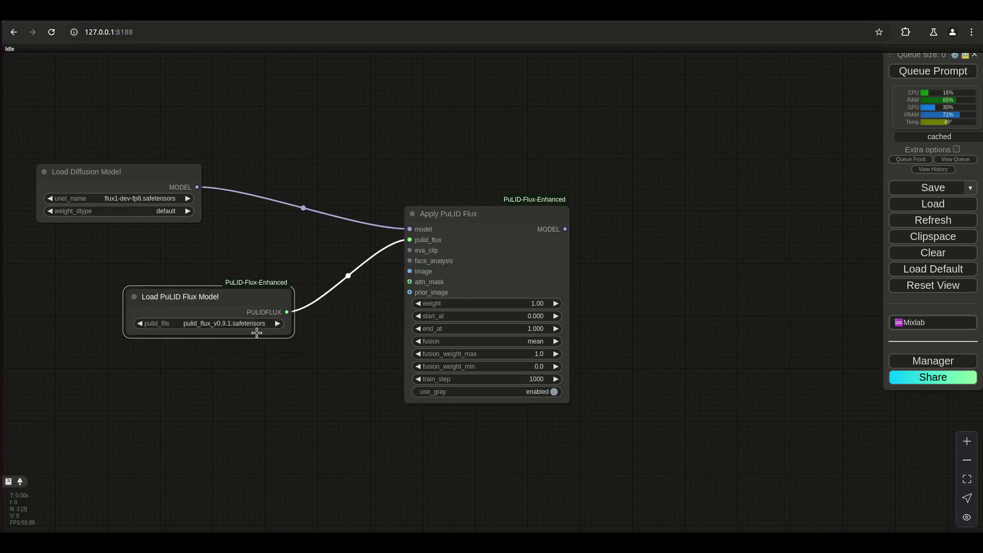
drag(233, 299, 155, 253)
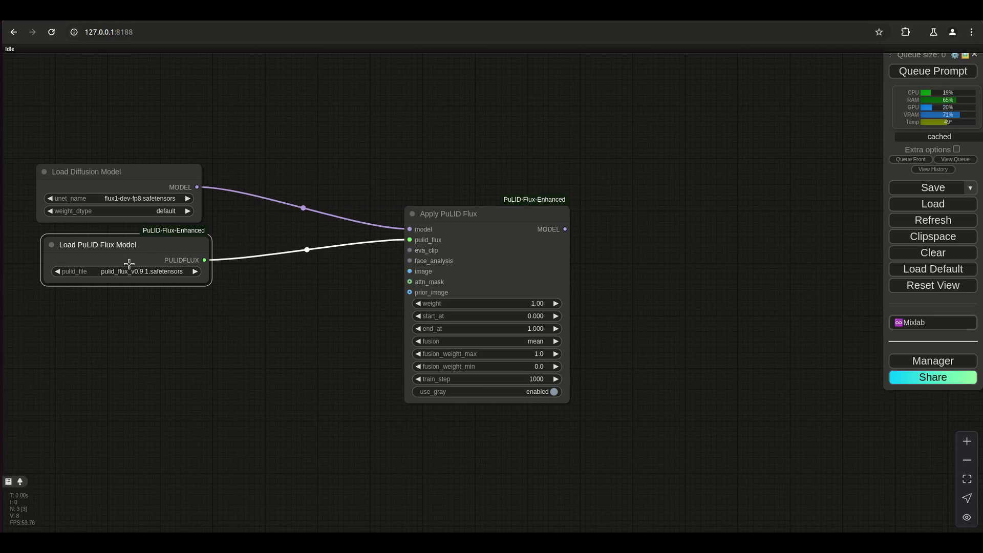
drag(176, 247, 169, 247)
Step: Add a Load Eva Clip (PuLID) node for the eva_clip input and align it beneath Load PuLID Flux Model
drag(410, 250, 239, 323)
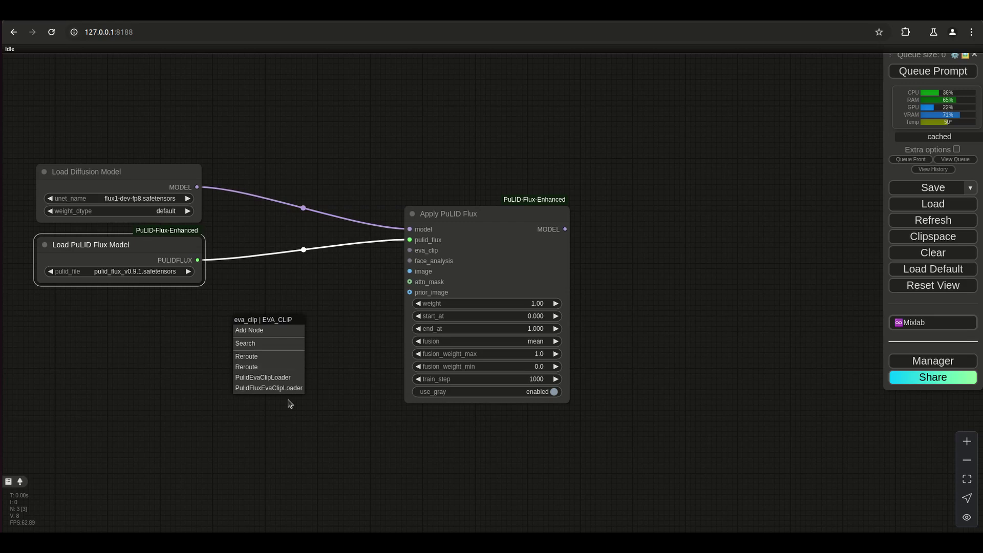
click(267, 377)
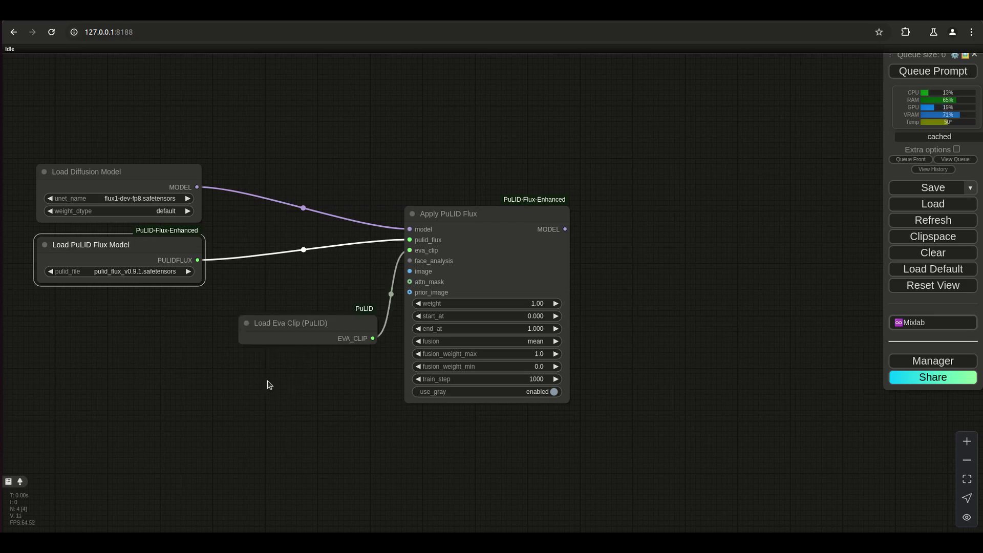
drag(302, 322, 129, 303)
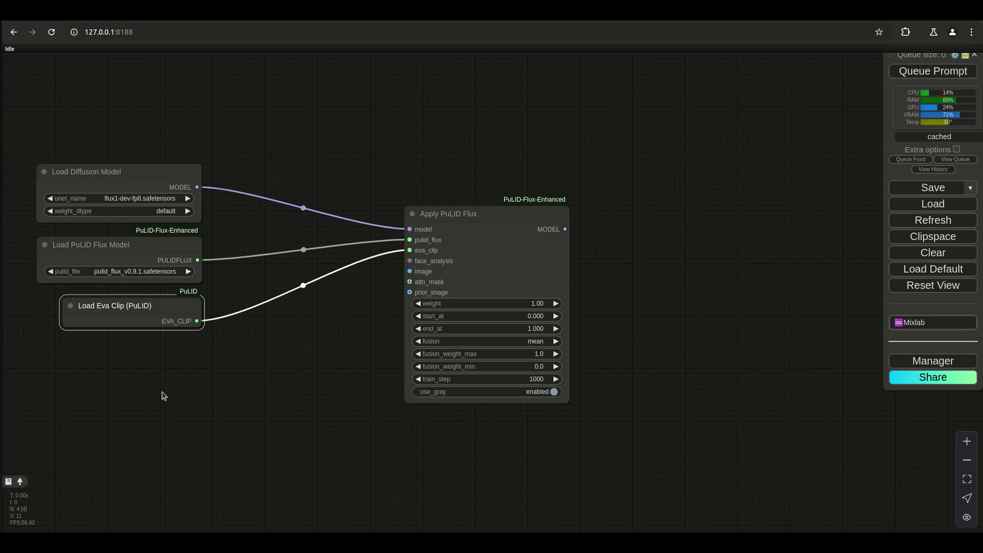
click(190, 373)
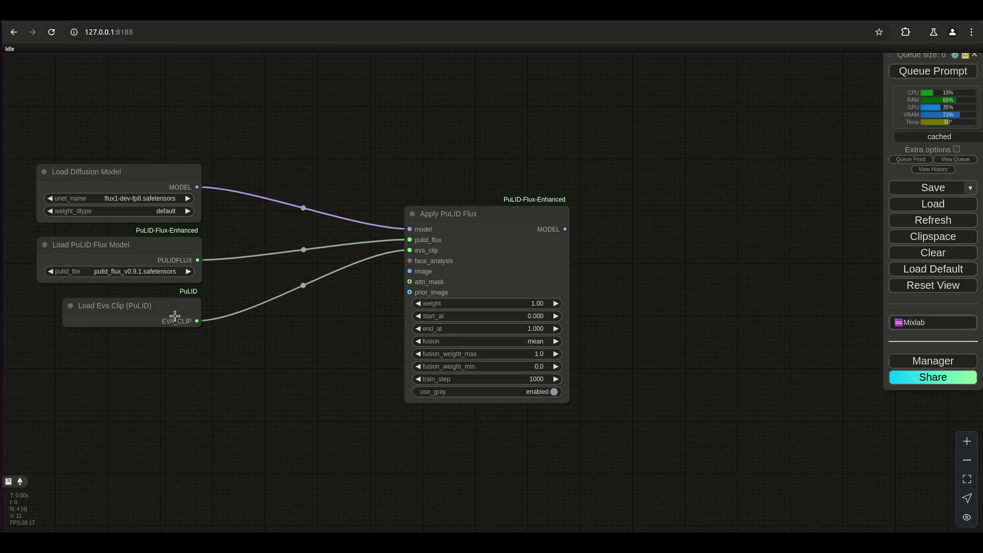
Step: Add a Load InsightFace (PuLID Flux) node for the face_analysis input, set its provider to CUDA, and align it beneath Load Eva Clip
drag(410, 261, 212, 424)
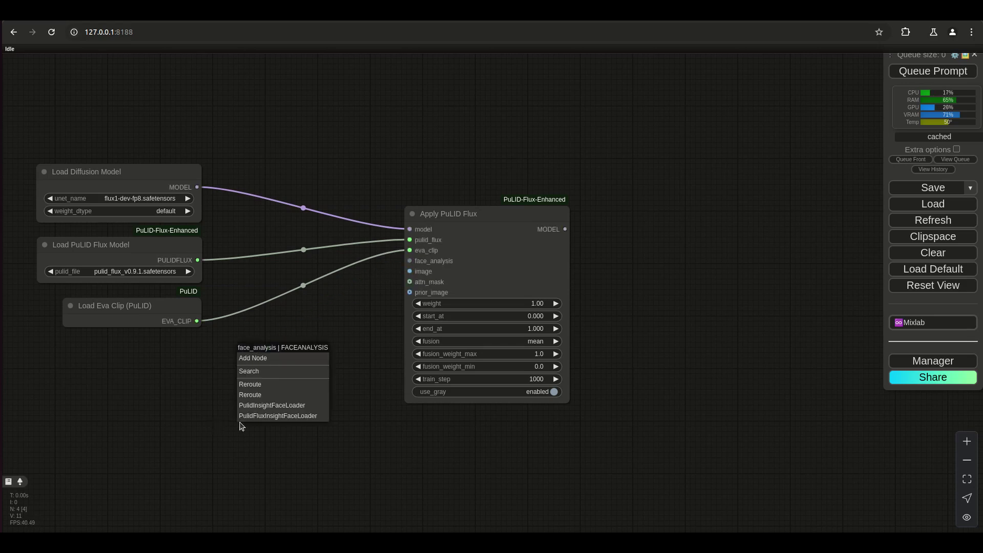
click(259, 416)
drag(364, 383, 143, 385)
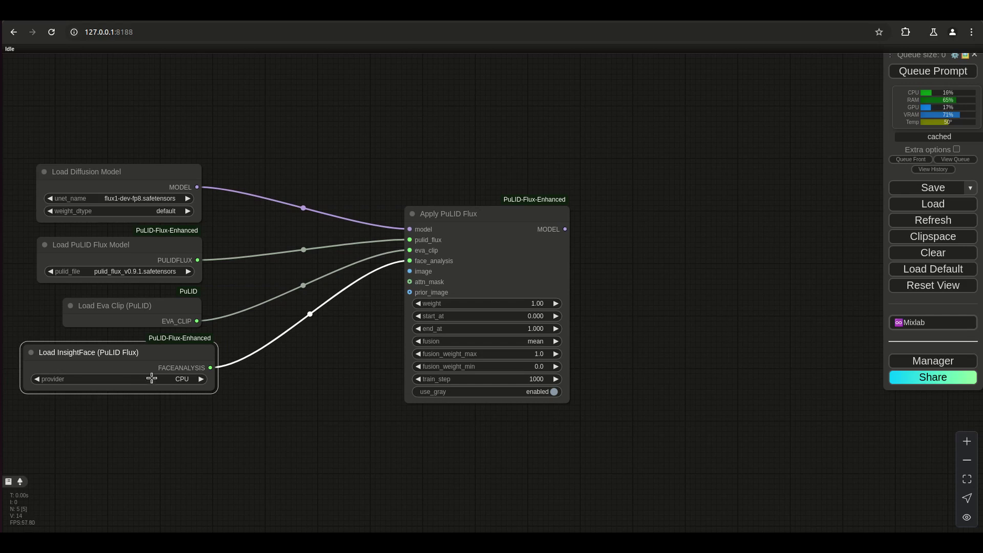
click(150, 380)
click(159, 388)
drag(198, 365, 184, 362)
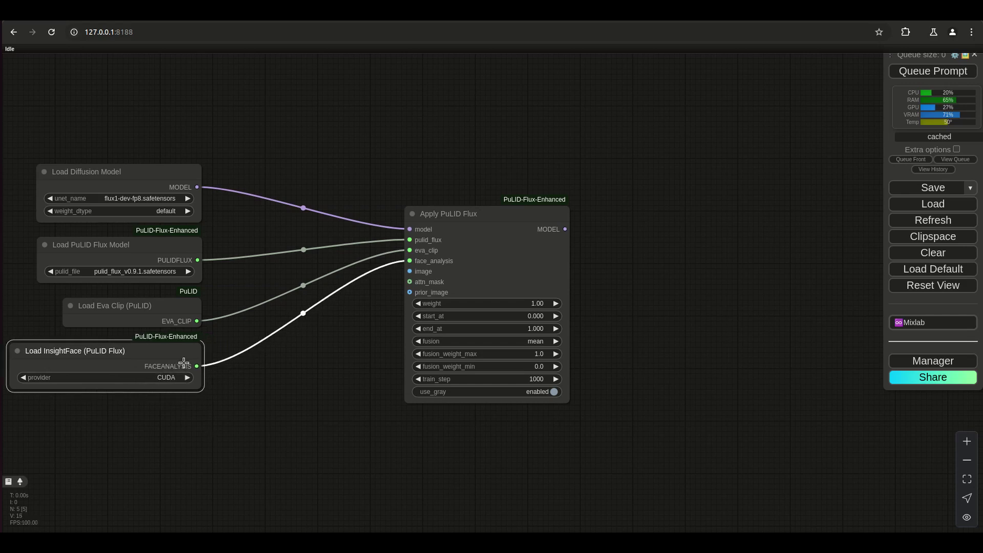
click(174, 378)
click(180, 388)
drag(251, 420, 275, 384)
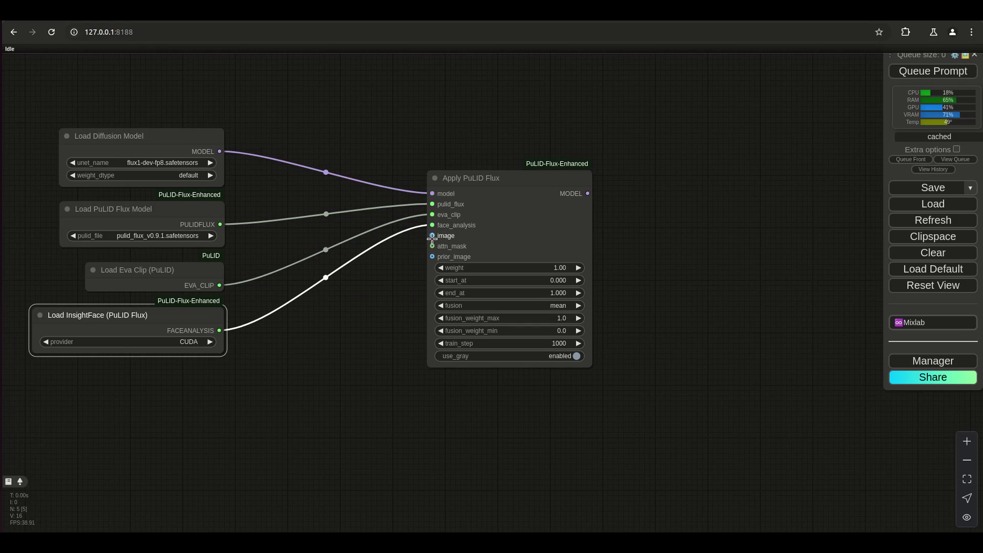
drag(432, 236, 272, 449)
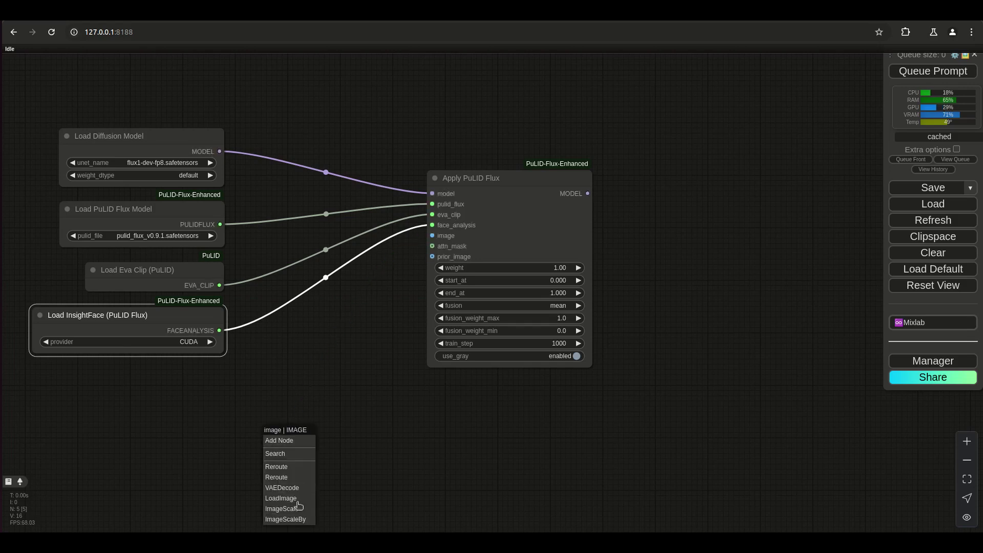
click(281, 488)
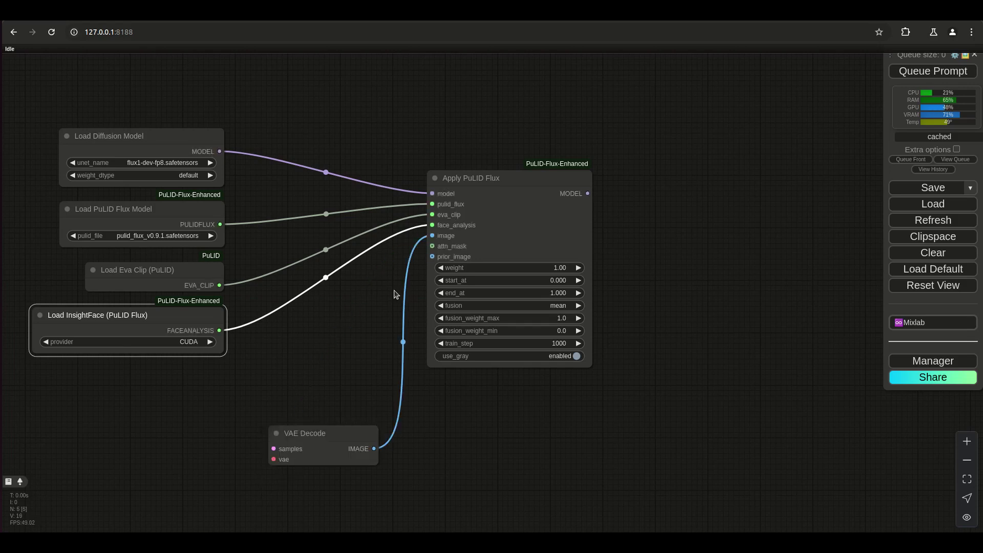
click(328, 430)
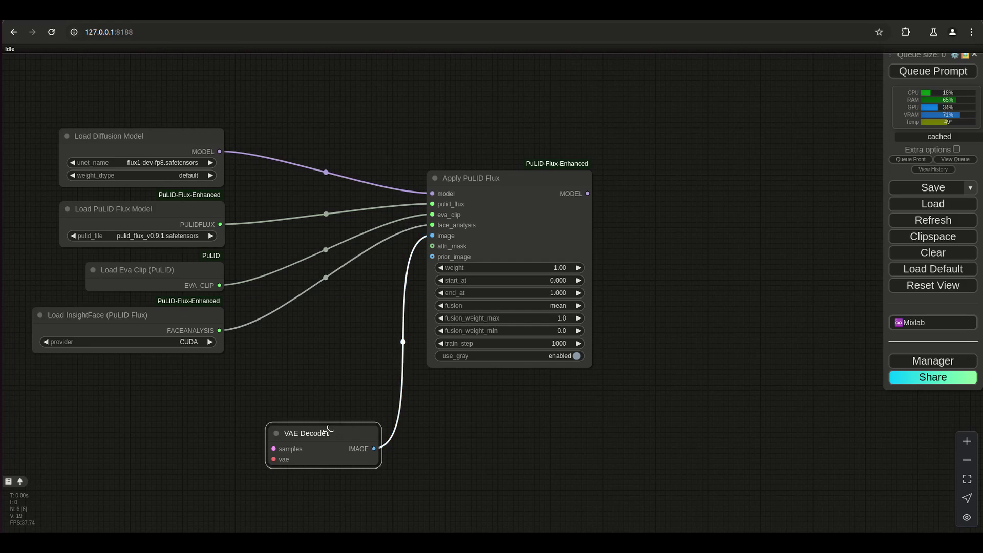
key(Delete)
Step: Add a Load Image node for the image input of Apply PuLID Flux and place it beneath Load InsightFace
drag(427, 236, 340, 323)
click(363, 392)
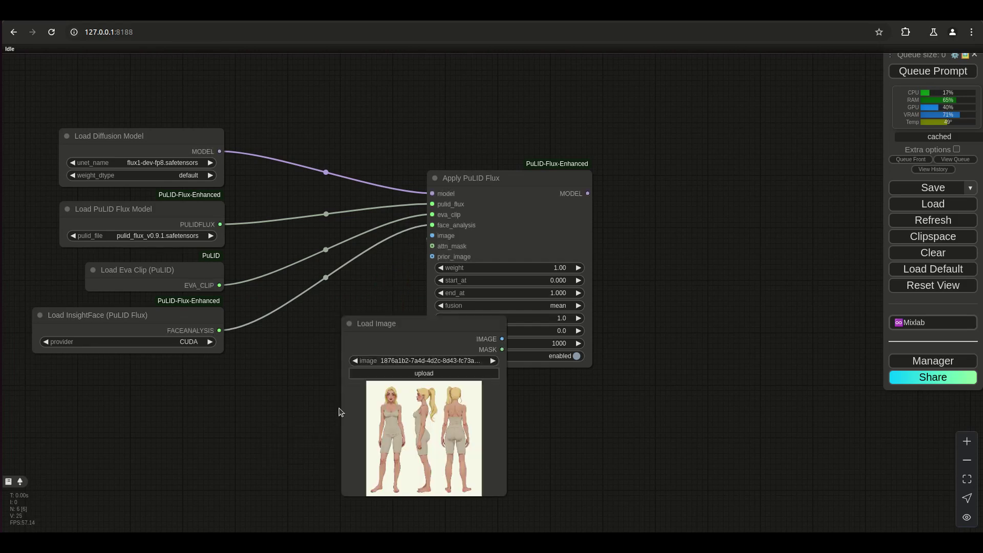
drag(413, 331, 130, 376)
drag(367, 428, 355, 442)
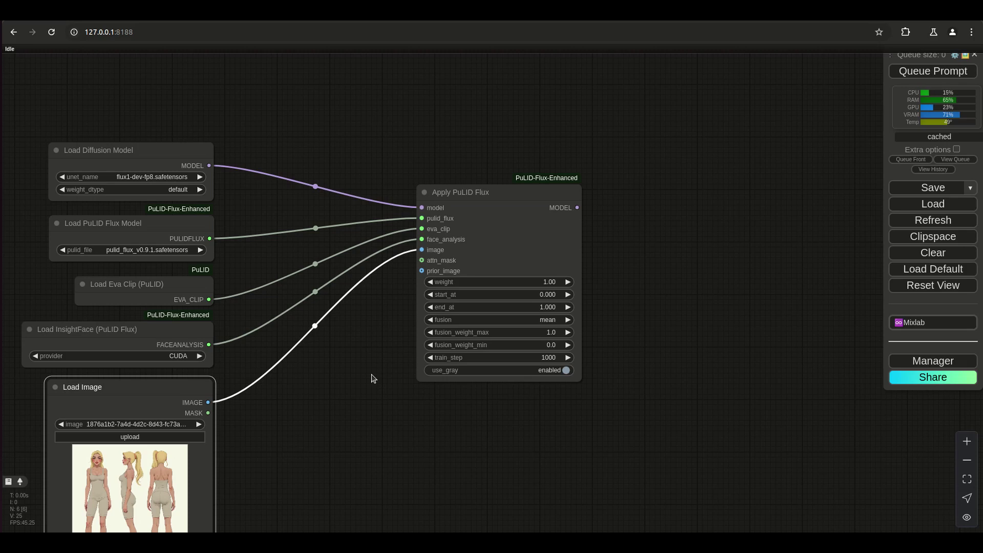
drag(340, 430, 332, 355)
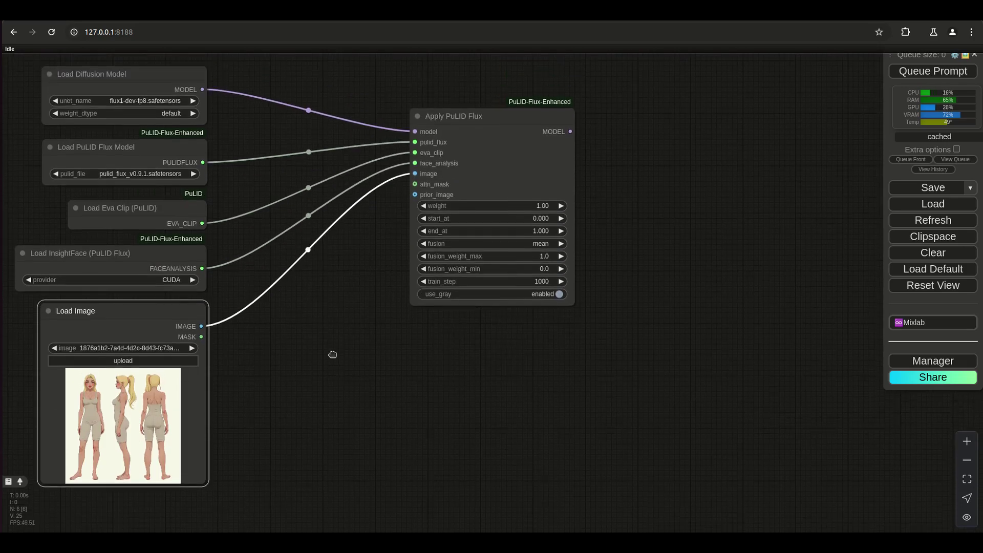
Step: Add a KSampler node connected to the MODEL output of Apply PuLID Flux
scroll(436, 406, down, 3)
drag(414, 410, 446, 367)
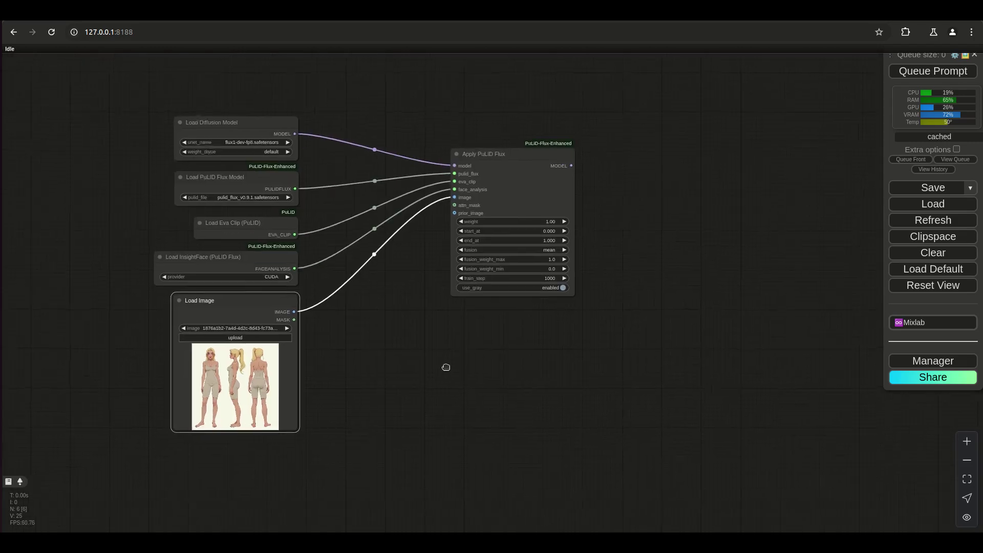
drag(571, 165, 628, 206)
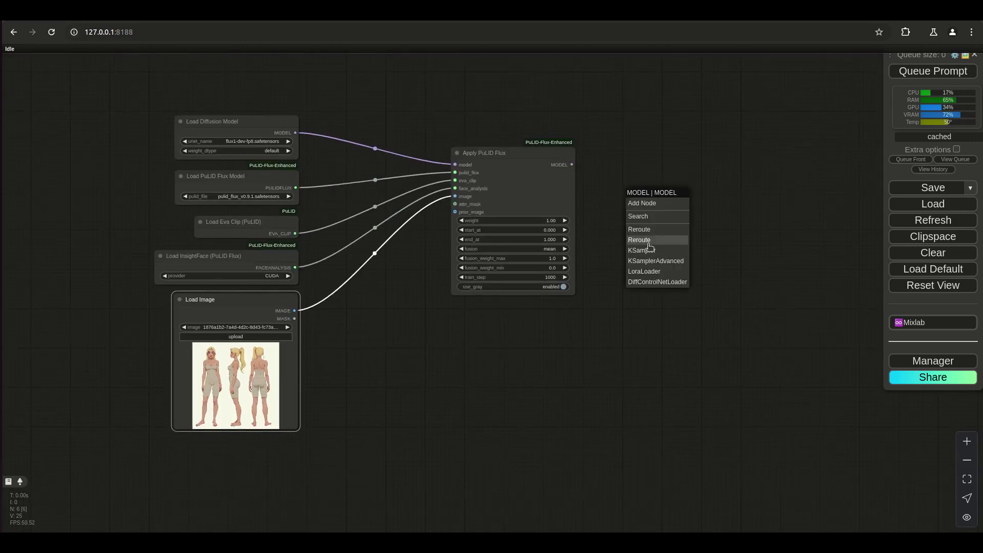
click(642, 250)
Step: Add an Empty Latent Image node for the KSampler's latent_image input and set its height to 1024
drag(654, 232, 622, 352)
click(643, 444)
scroll(597, 443, up, 5)
double_click(498, 384)
text(1024)
key(Return)
Step: Search for "dual" and add a DualCLIPLoader (GGUF) node beneath the Load VAE node
scroll(420, 358, down, 5)
double_click(295, 432)
text(dual)
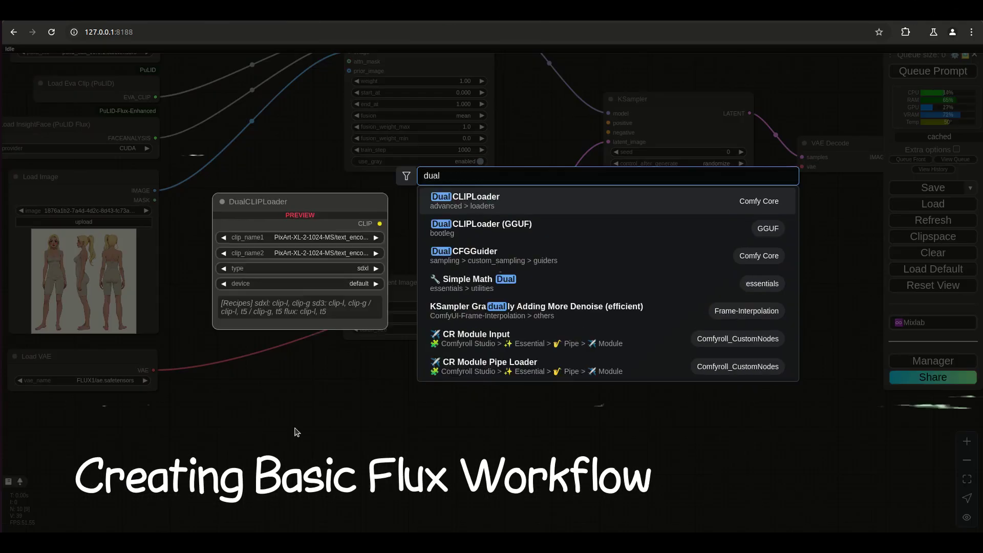
click(481, 224)
Step: Search for "clip fl" and add a CLIPTextEncodeFlux node beside the DualCLIPLoader
double_click(353, 352)
text(clip fl)
key(Return)
Step: Set clip_name2 of the DualCLIPLoader (GGUF) node to t5xxl_fp8_e4m3fn.safetensors
click(154, 350)
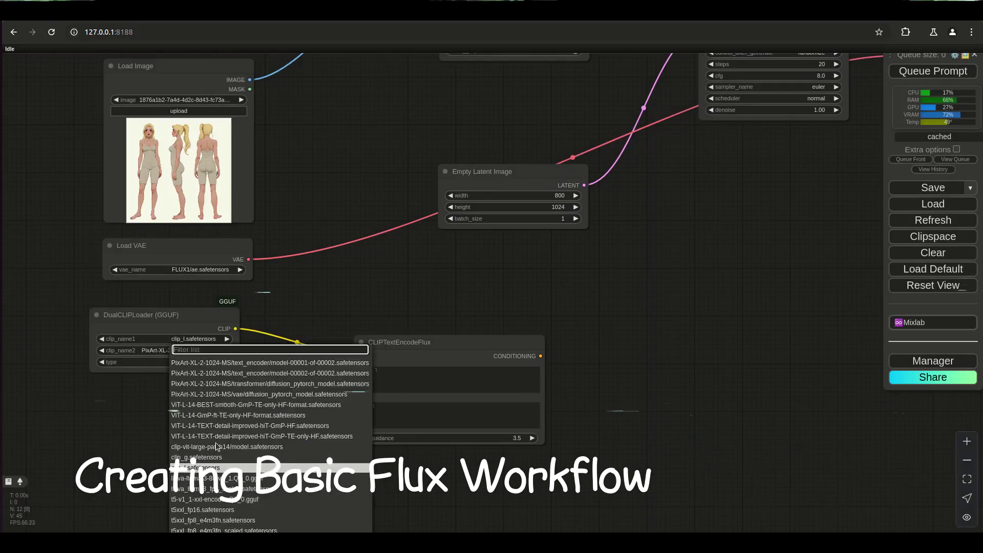
click(213, 520)
scroll(358, 307, down, 5)
scroll(461, 256, down, 3)
click(477, 262)
drag(477, 262, 544, 393)
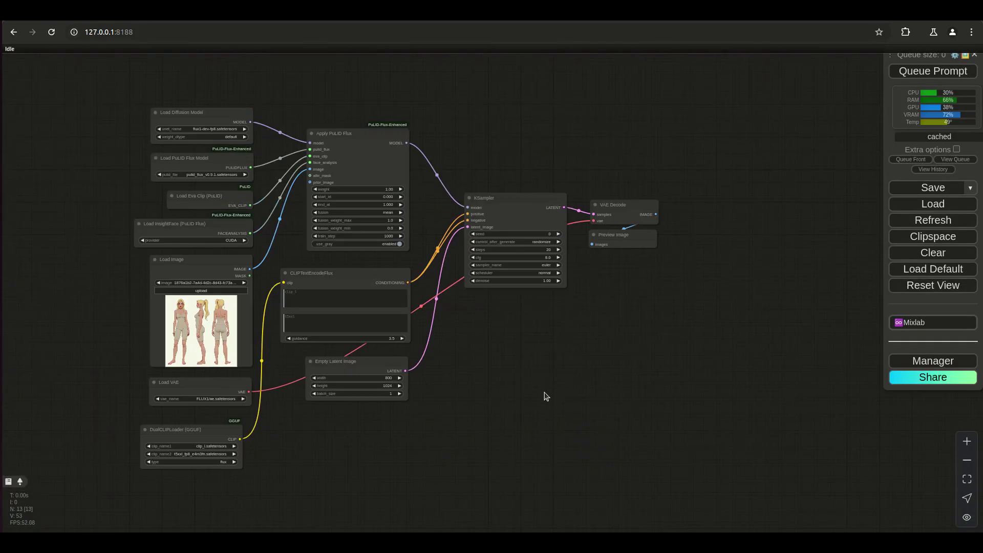
Step: Load the sumo wrestler portrait a7c8af40-f65e-46fe-a6bb-515b25e5eaf8.jpg from the input folder into the Load Image node
scroll(544, 396, up, 3)
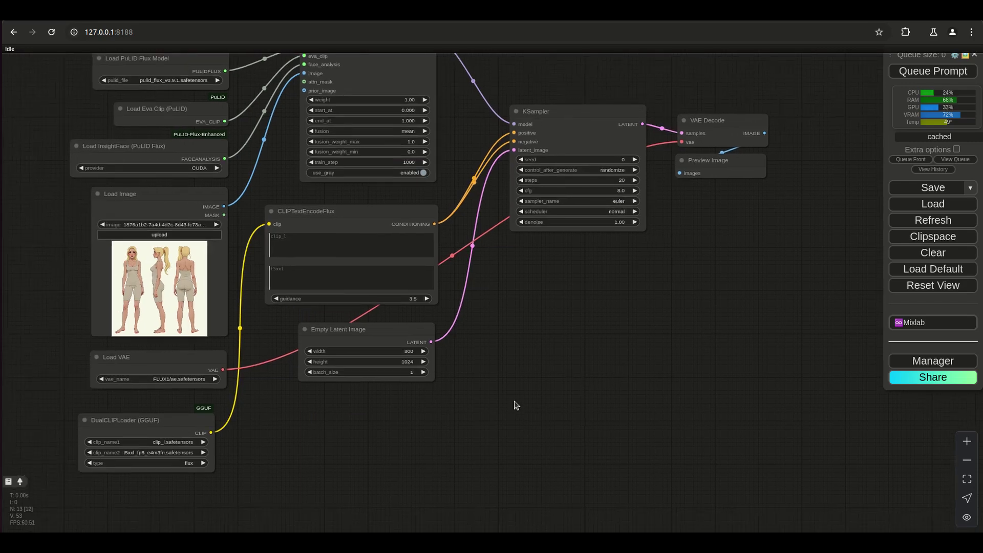
drag(533, 403, 534, 403)
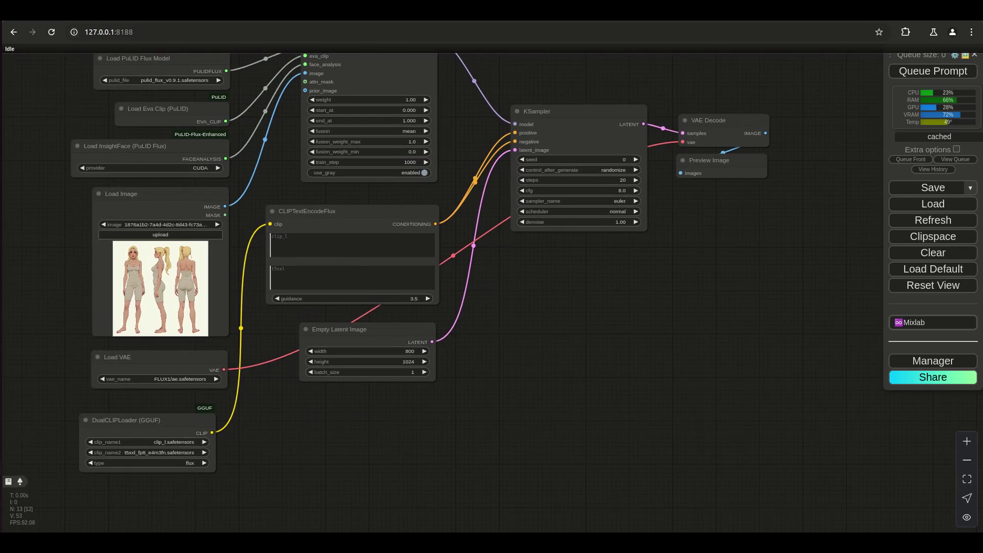
click(160, 235)
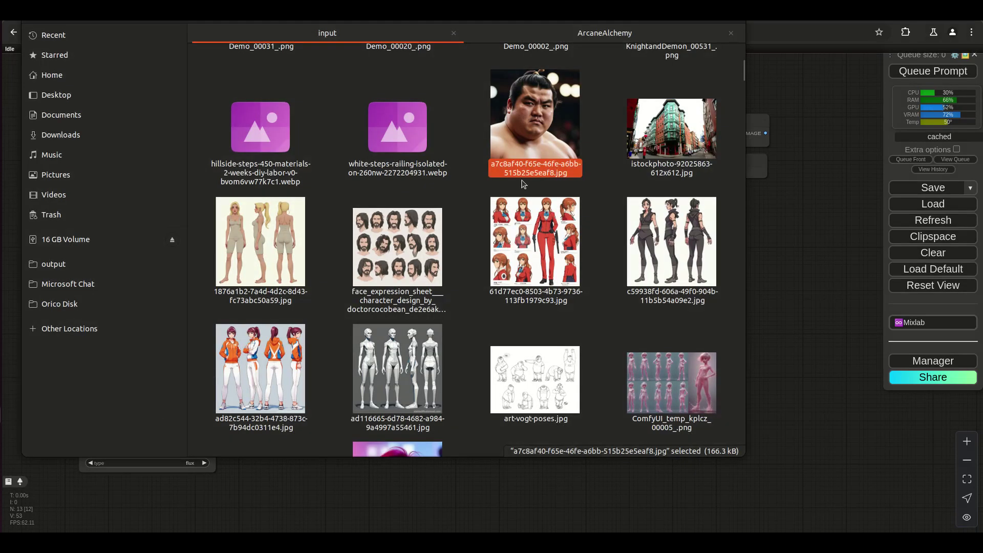
drag(594, 35, 699, 310)
drag(640, 390, 190, 268)
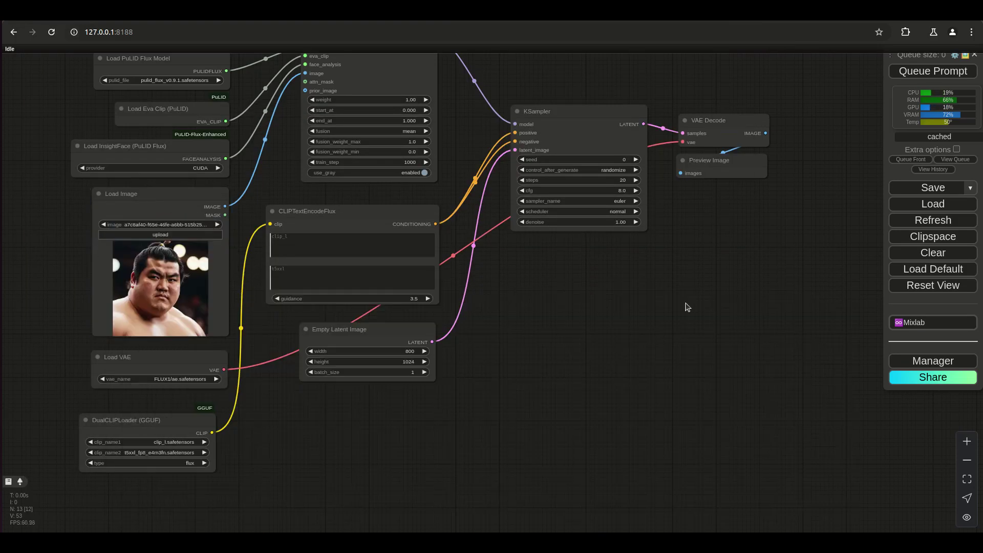
scroll(579, 387, up, 3)
scroll(544, 451, up, 2)
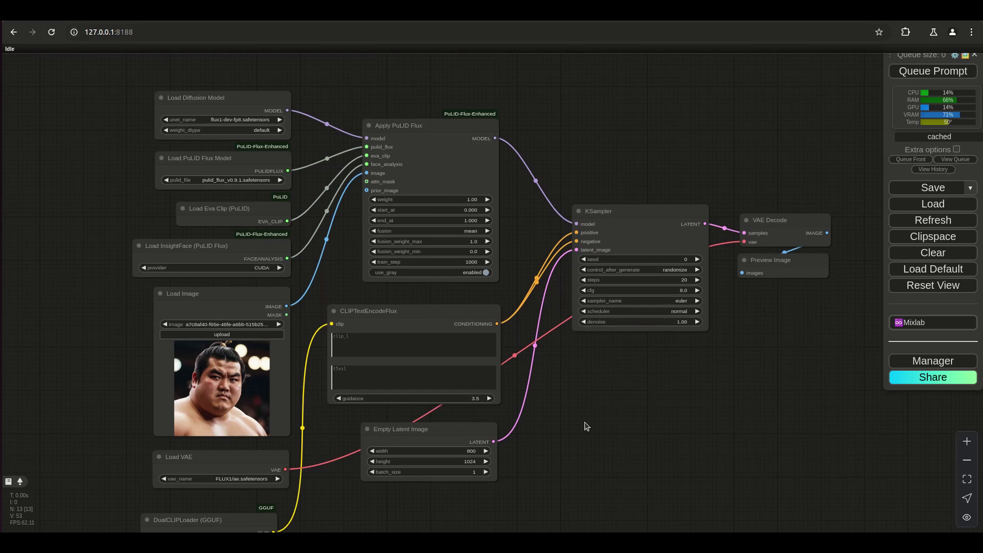
Step: Move the CLIPTextEncodeFlux node slightly up beneath Apply PuLID Flux and enlarge it to give its text fields more room
click(389, 376)
mouse_move(423, 314)
mouse_down()
mouse_move(425, 293)
mouse_move(431, 300)
mouse_up()
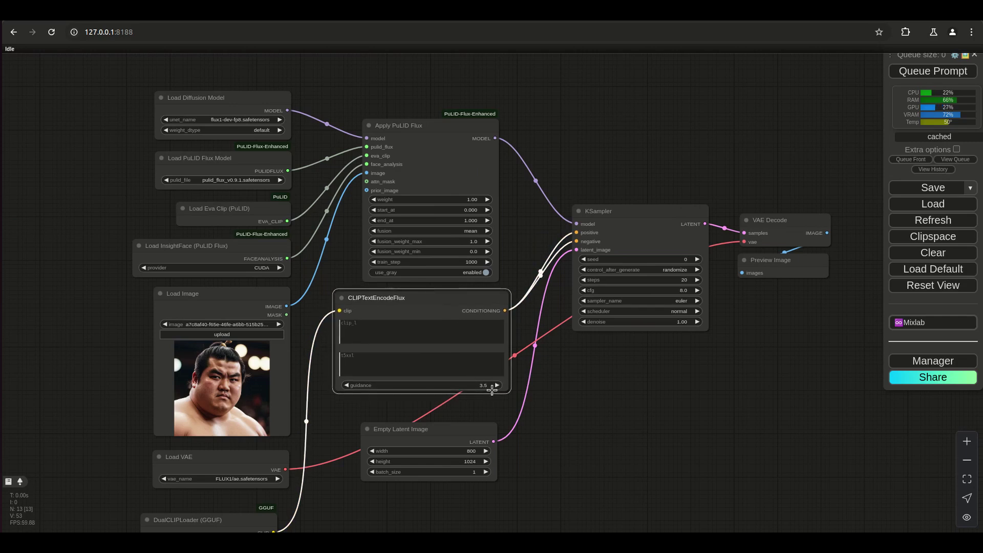
drag(503, 387, 513, 411)
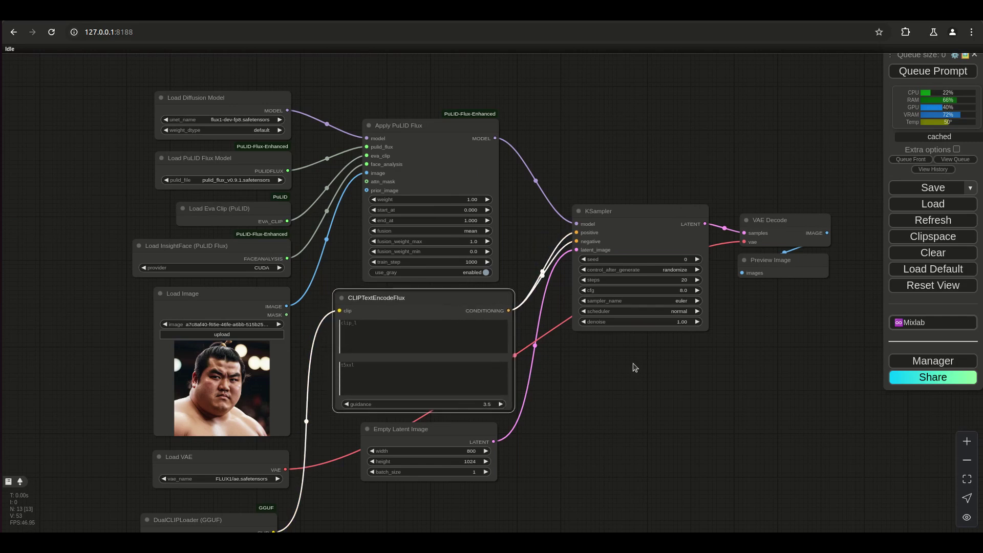
Step: Set the KSampler node's cfg to 1.0 and its steps to 15
drag(727, 363, 681, 474)
scroll(683, 471, up, 5)
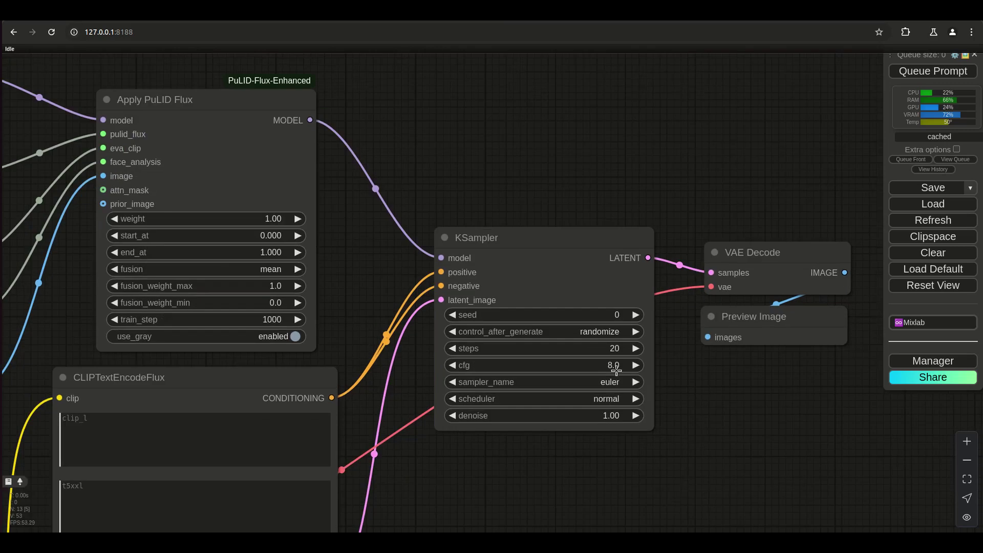
click(616, 369)
text(1)
key(Return)
drag(542, 482, 697, 368)
click(760, 237)
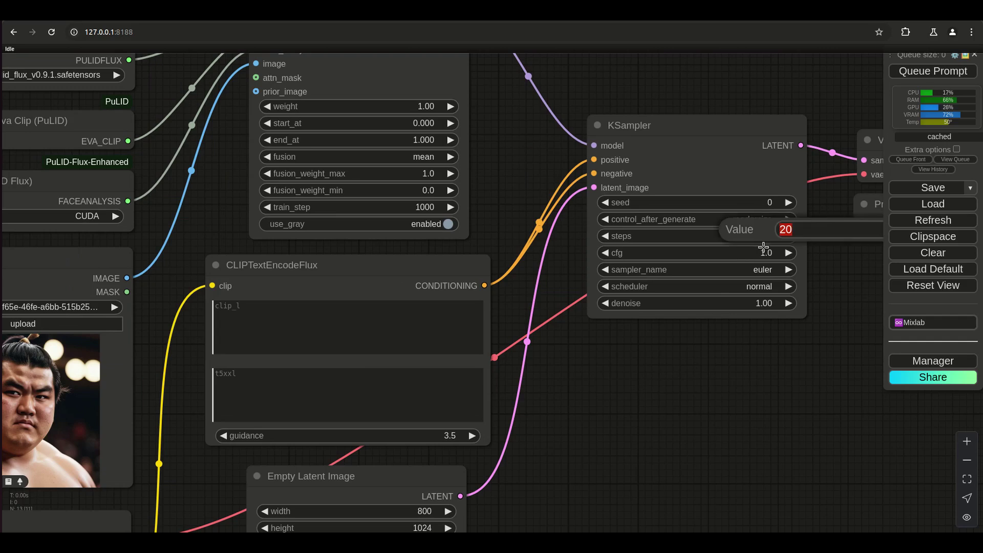
text(15)
key(Return)
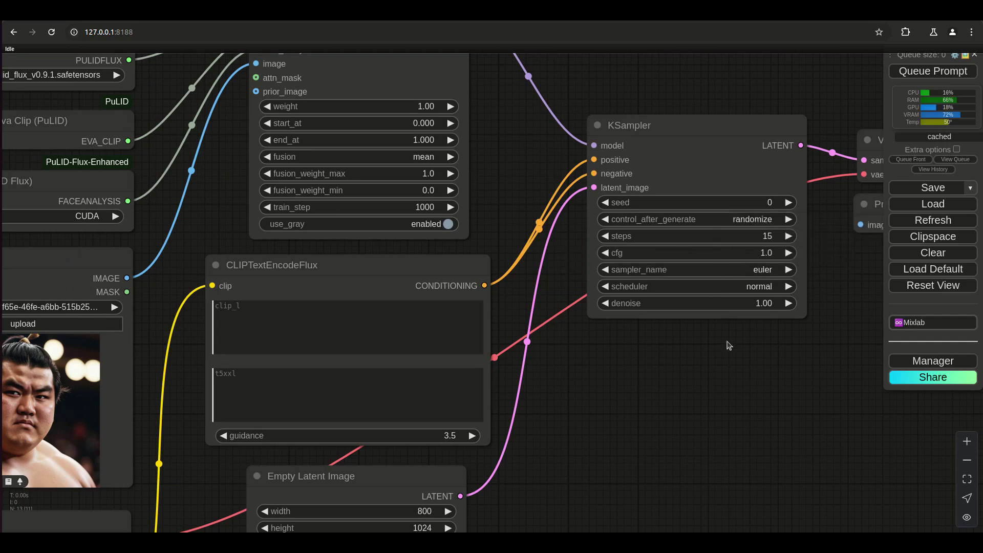
Step: Enter the t5xxl prompt "A Sumo wrestler wearing a red loincloth." in CLIPTextEncodeFlux and set its guidance to 2.8
drag(695, 366, 735, 325)
drag(577, 398, 609, 435)
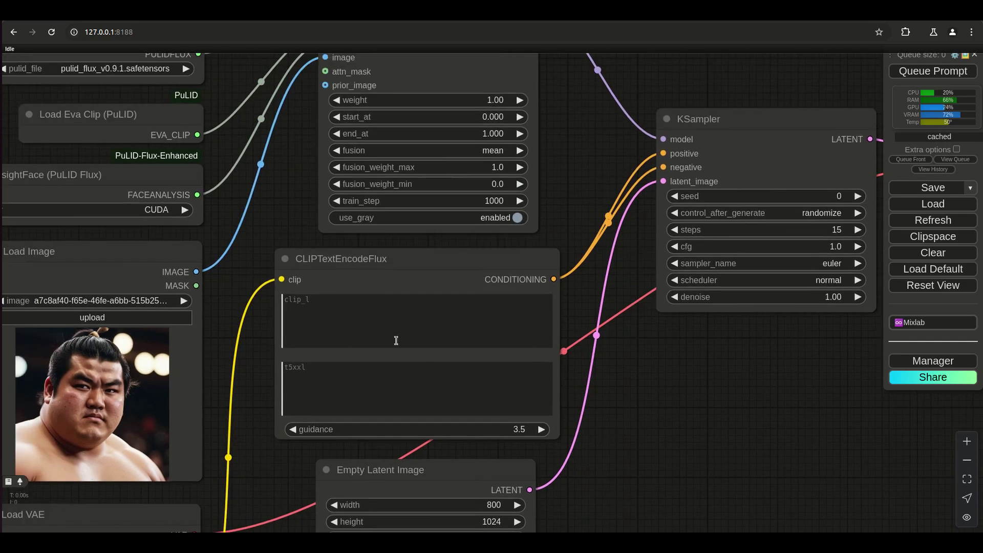
click(321, 369)
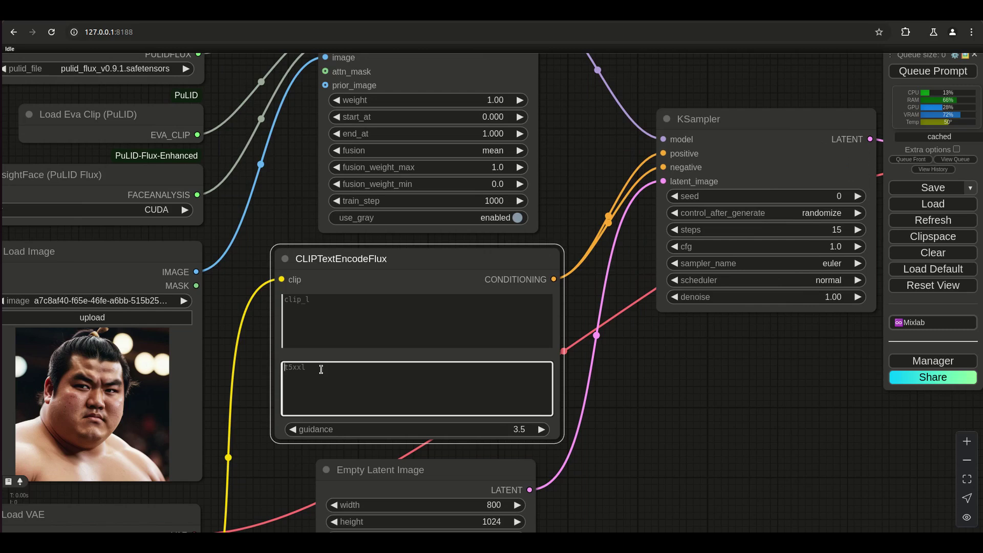
text(A Sum)
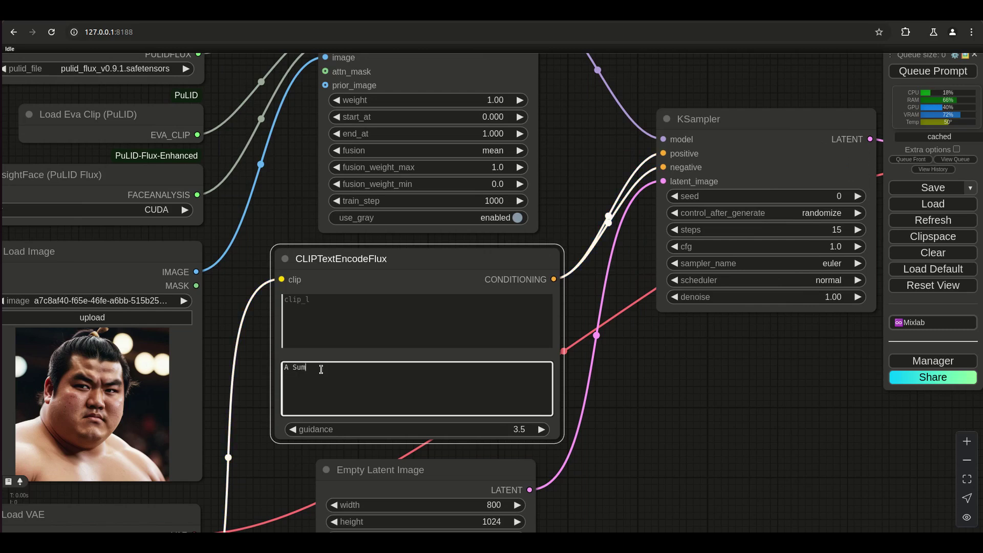
text(o wrestlet)
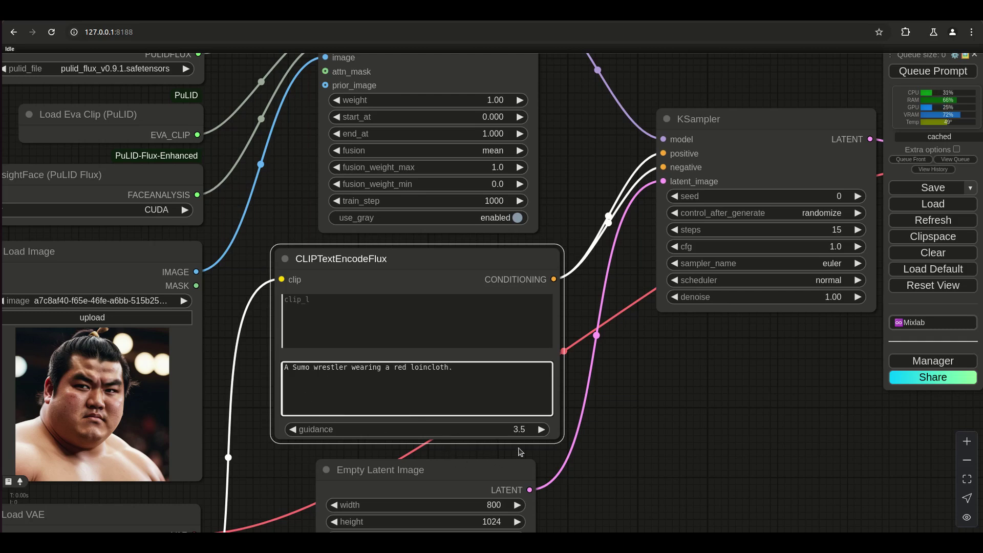
click(519, 430)
text(2.8)
key(Return)
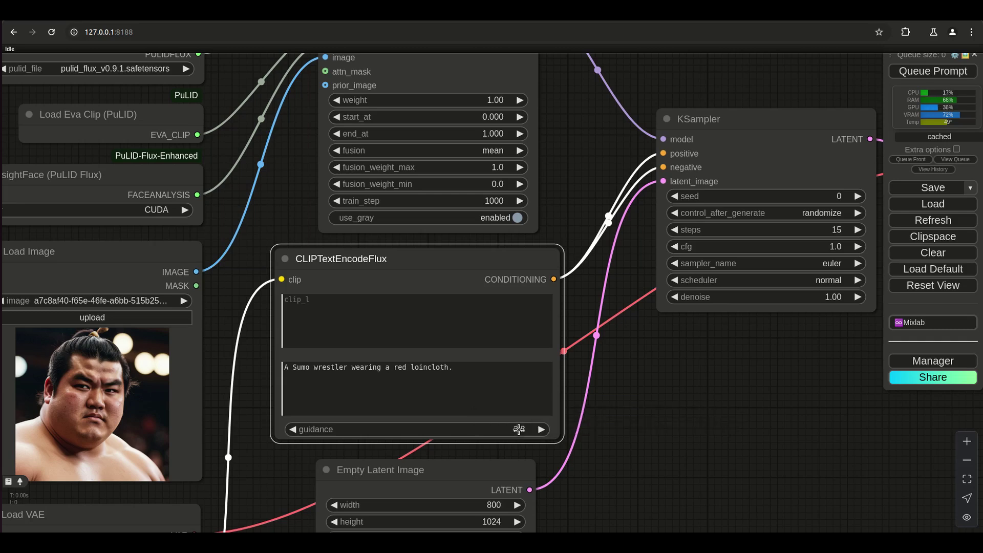
Step: Queue the workflow to generate the first picture and view it in the Preview Image node
drag(734, 393, 597, 406)
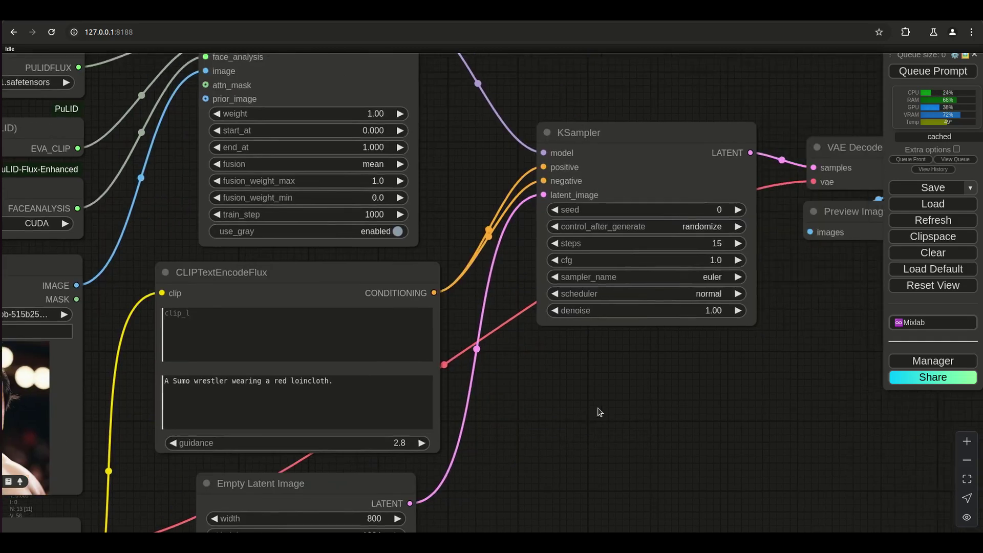
scroll(598, 406, down, 7)
drag(783, 347, 768, 229)
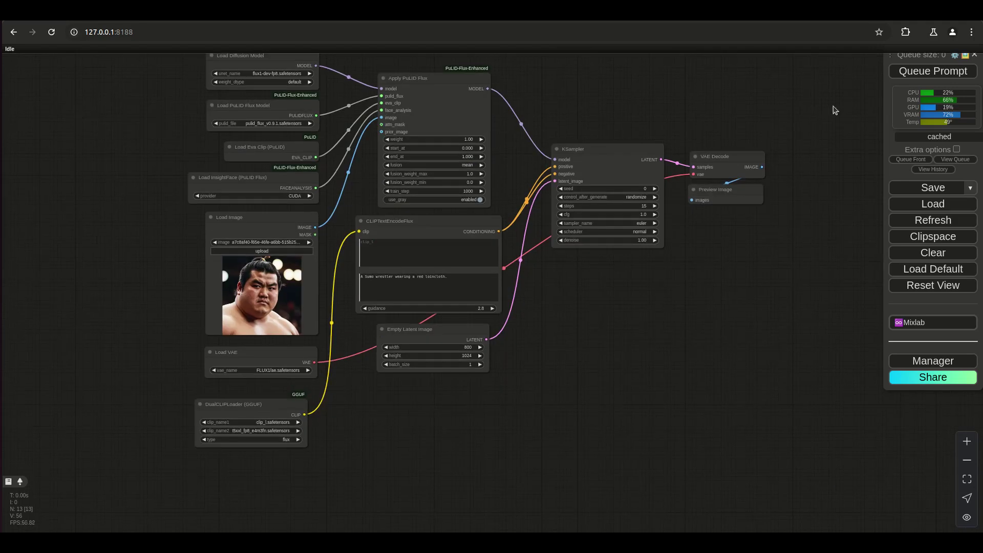
click(901, 72)
scroll(643, 362, up, 7)
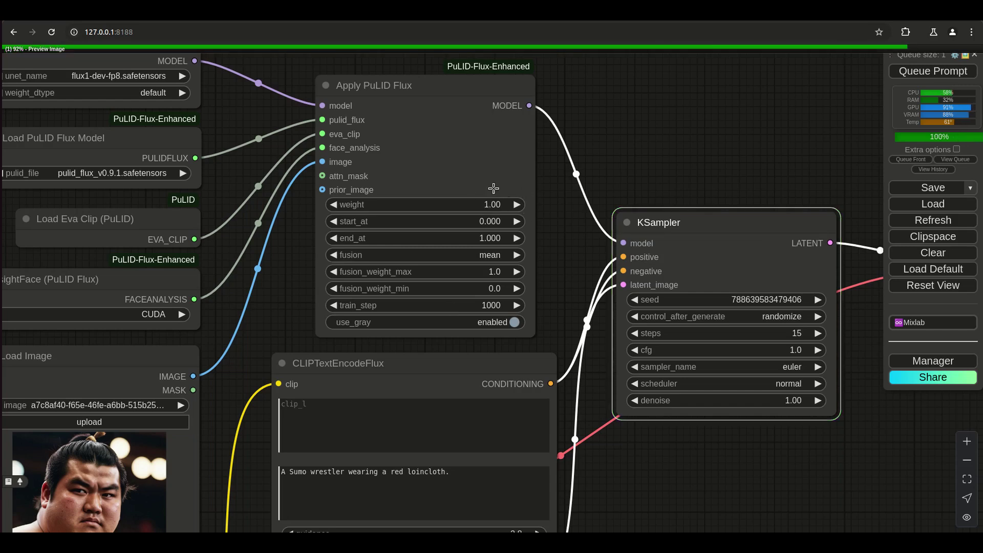
scroll(609, 413, down, 4)
scroll(609, 414, up, 5)
scroll(610, 413, up, 3)
scroll(610, 414, down, 3)
scroll(315, 421, down, 2)
scroll(615, 392, up, 2)
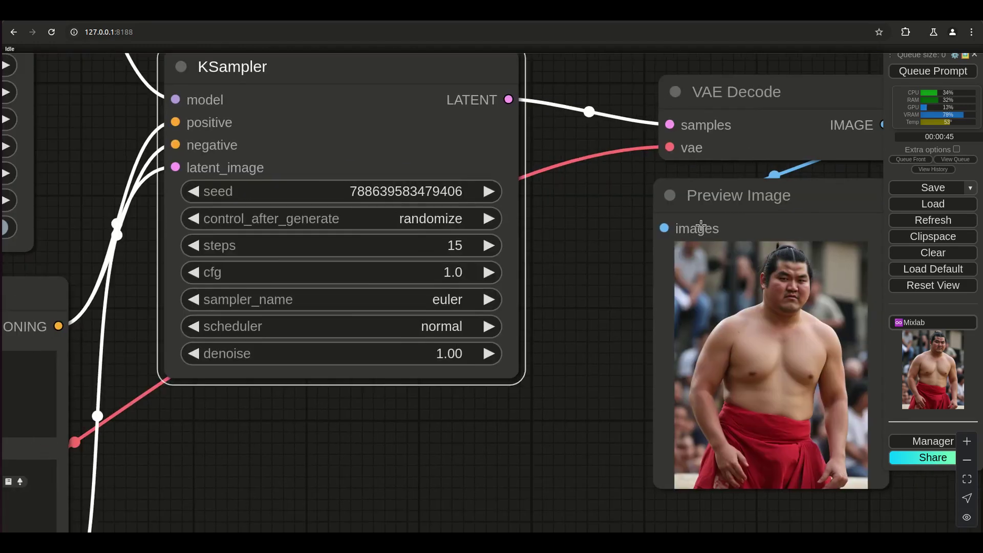
Step: Move the Preview Image node beneath the KSampler and enlarge it to compare the picture with the reference portrait
scroll(701, 226, down, 2)
drag(749, 424, 681, 373)
drag(723, 321, 902, 520)
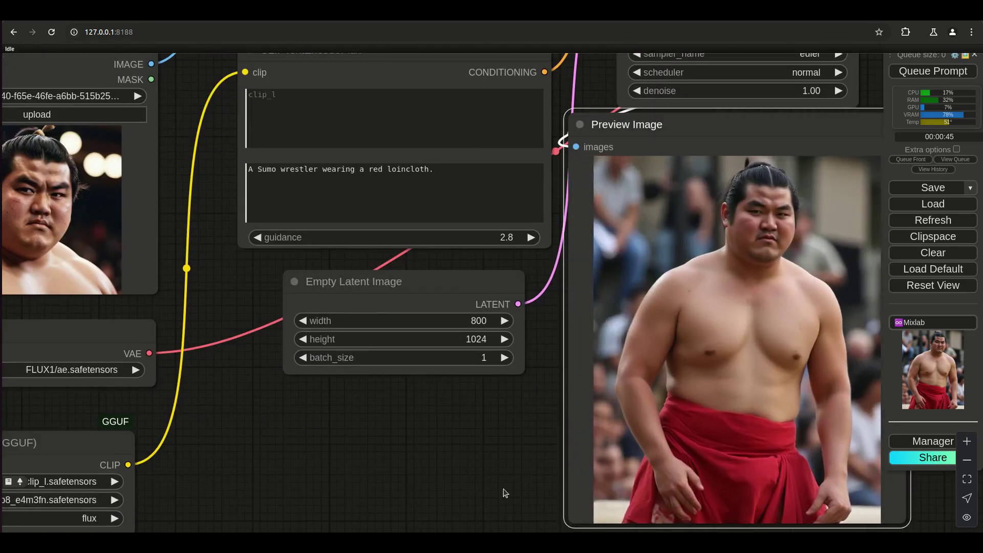
scroll(505, 494, down, 3)
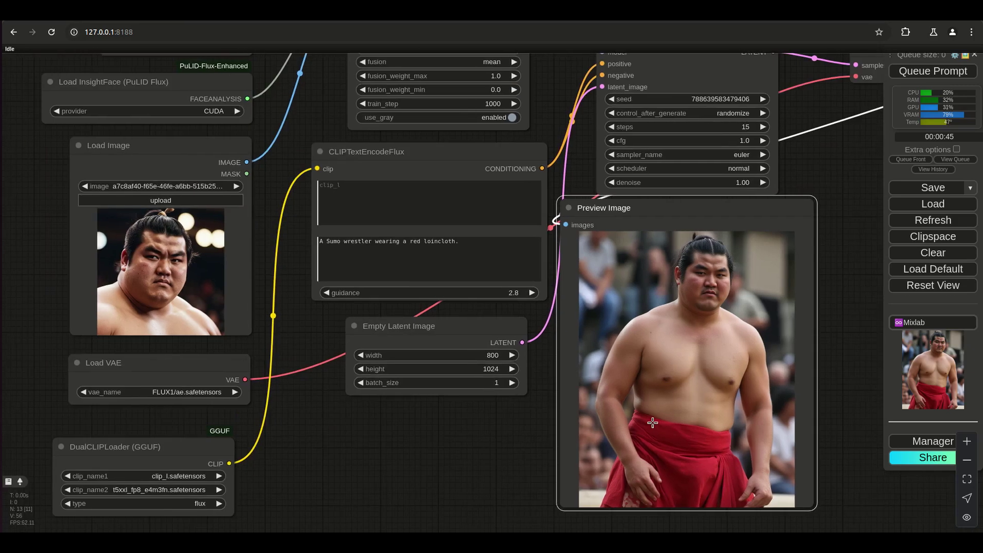
scroll(518, 452, up, 2)
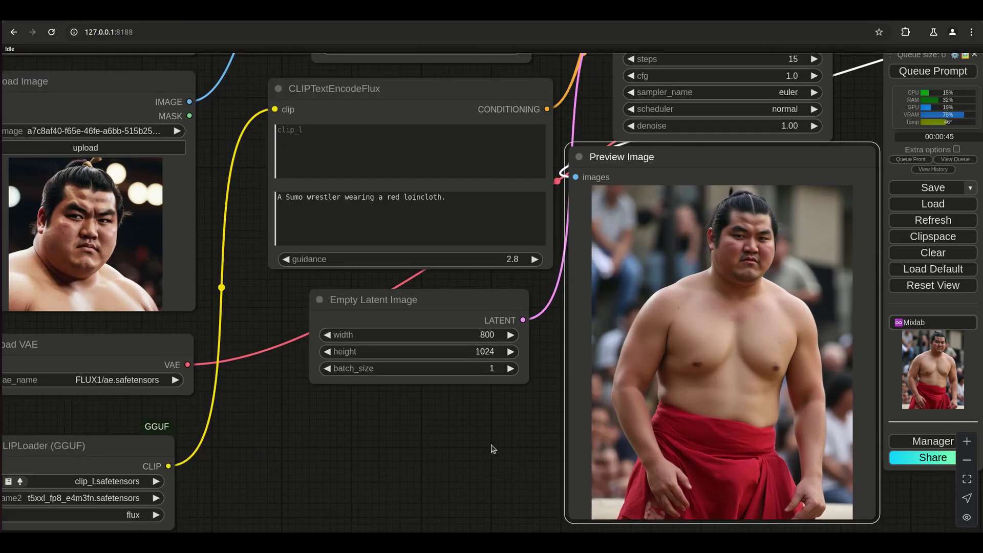
Step: Change the t5xxl prompt to "A fat Sumo wrestler wearing a red loincloth." and generate a new picture to inspect
click(287, 198)
text(fat)
key(ctrl+Return)
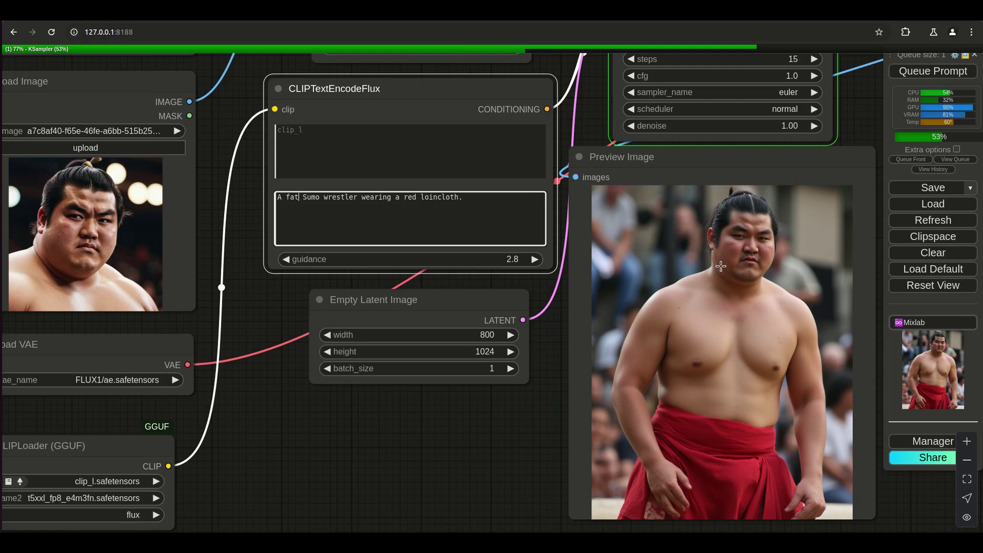
scroll(721, 266, up, 4)
scroll(752, 282, down, 6)
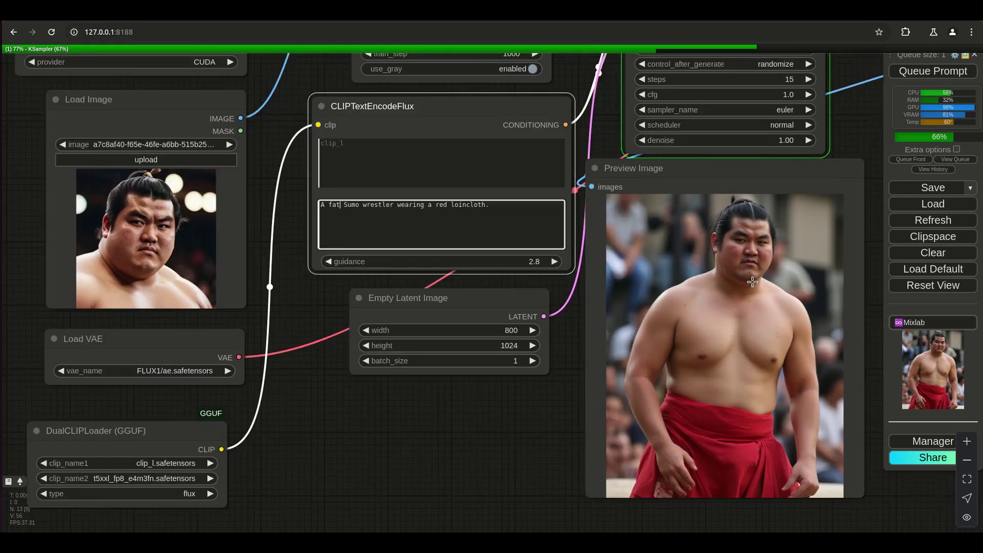
scroll(753, 282, up, 2)
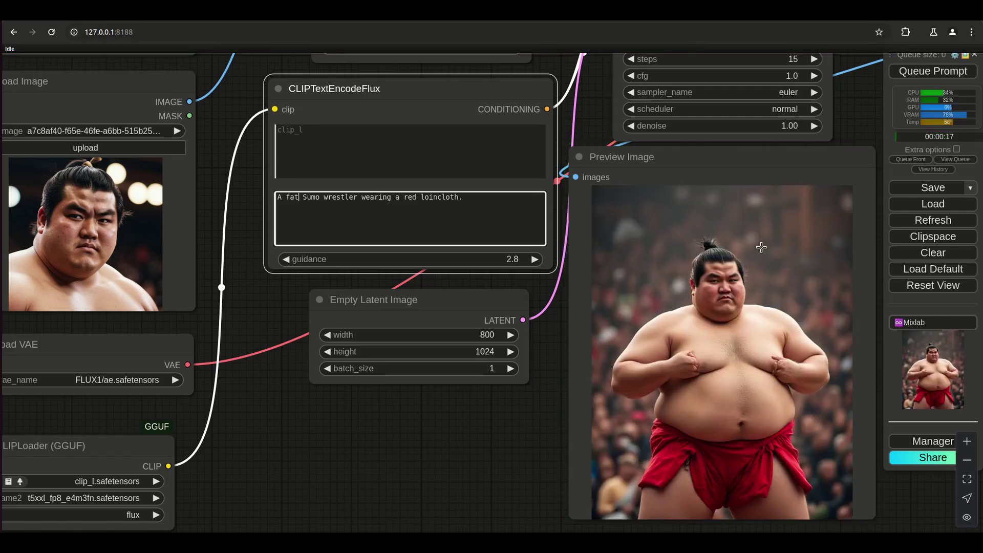
scroll(727, 326, up, 7)
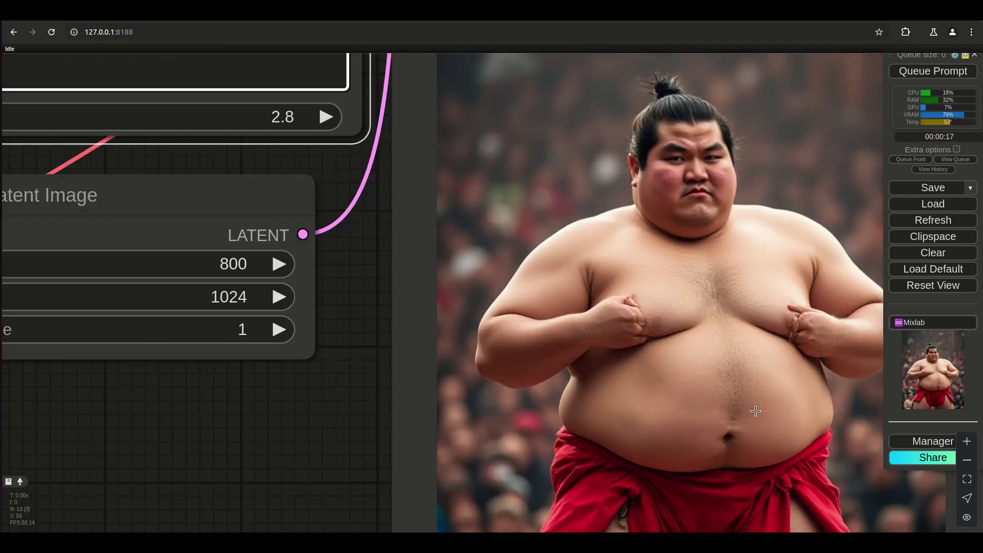
scroll(757, 411, down, 4)
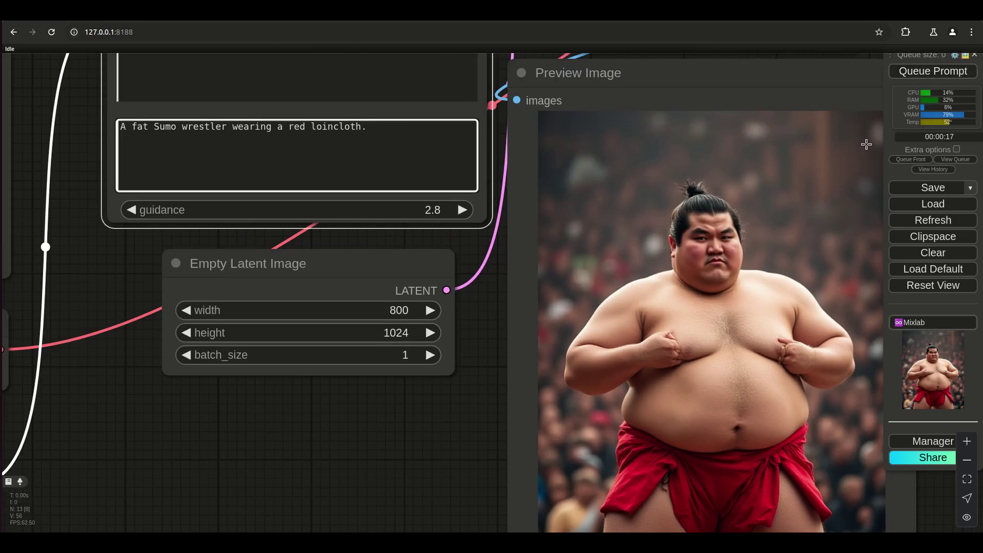
scroll(462, 411, down, 4)
Step: Generate another picture with the same prompt and set the KSampler's control_after_generate to fixed
click(913, 73)
drag(409, 442, 708, 510)
scroll(522, 472, up, 1)
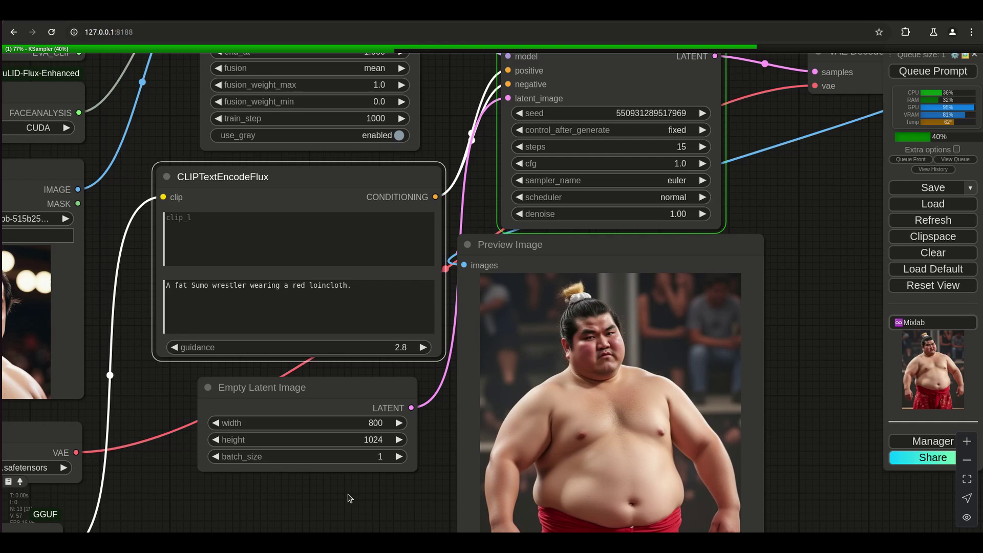
Step: Align the DualCLIPLoader (GGUF) node closely beneath Load VAE and examine the generated wrestler's face against the reference portrait
drag(301, 513, 494, 454)
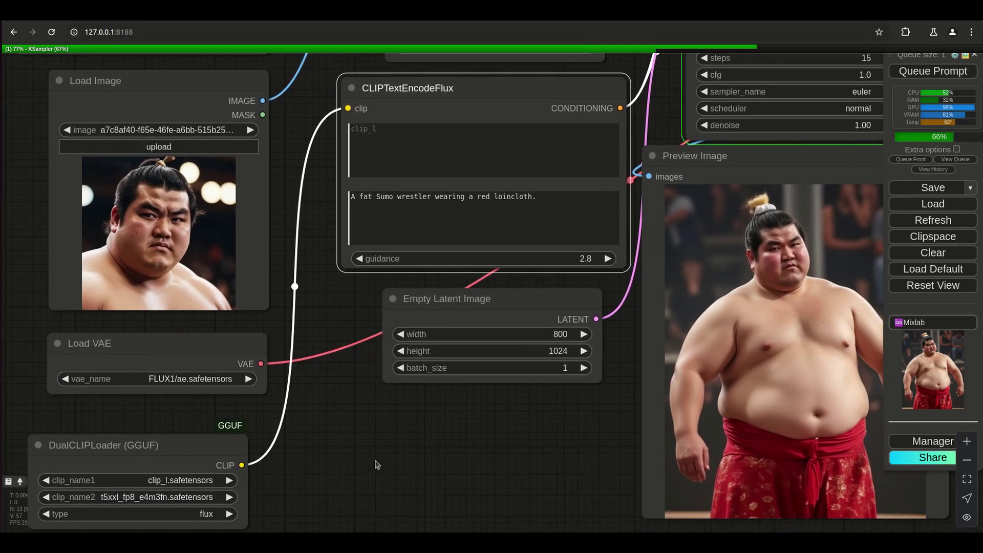
drag(218, 448, 239, 426)
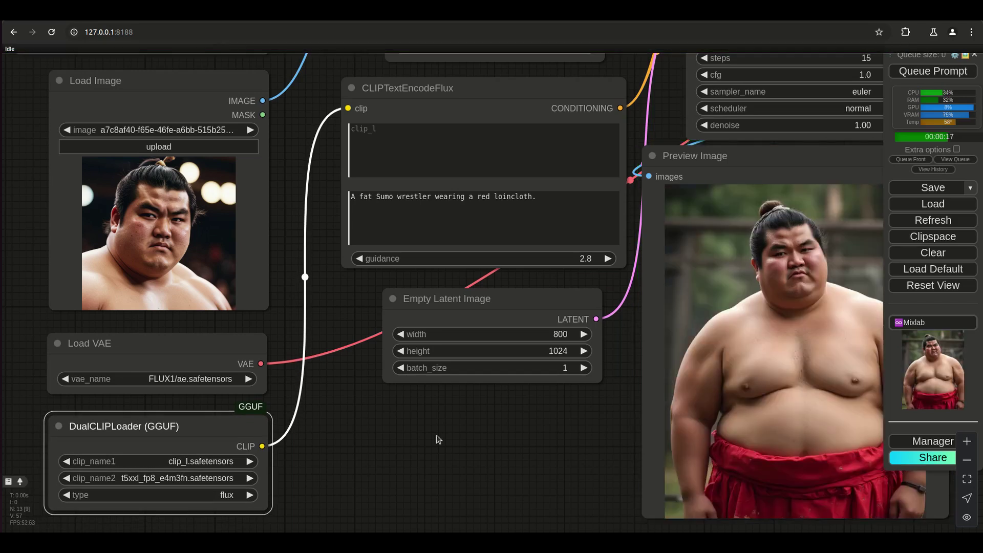
drag(467, 441, 344, 450)
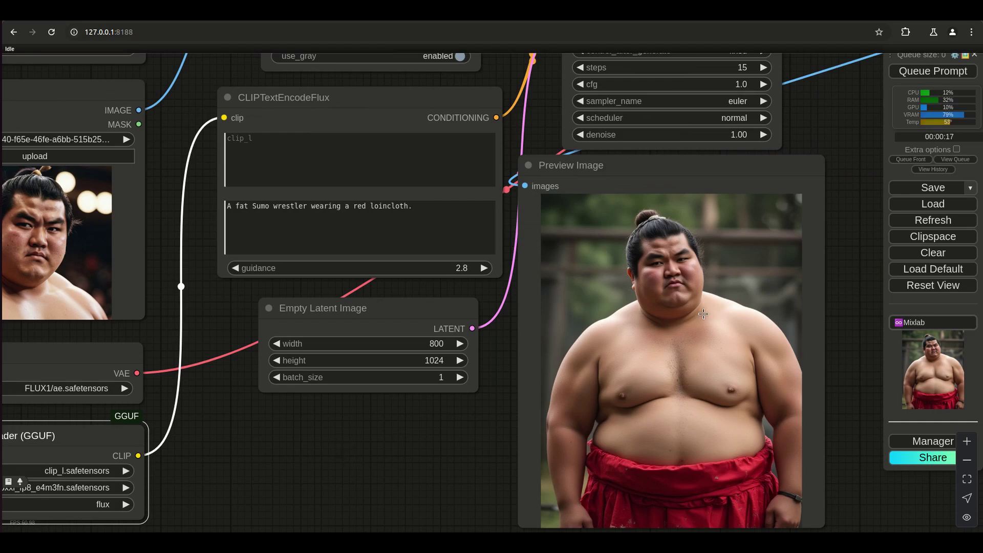
drag(382, 471, 372, 490)
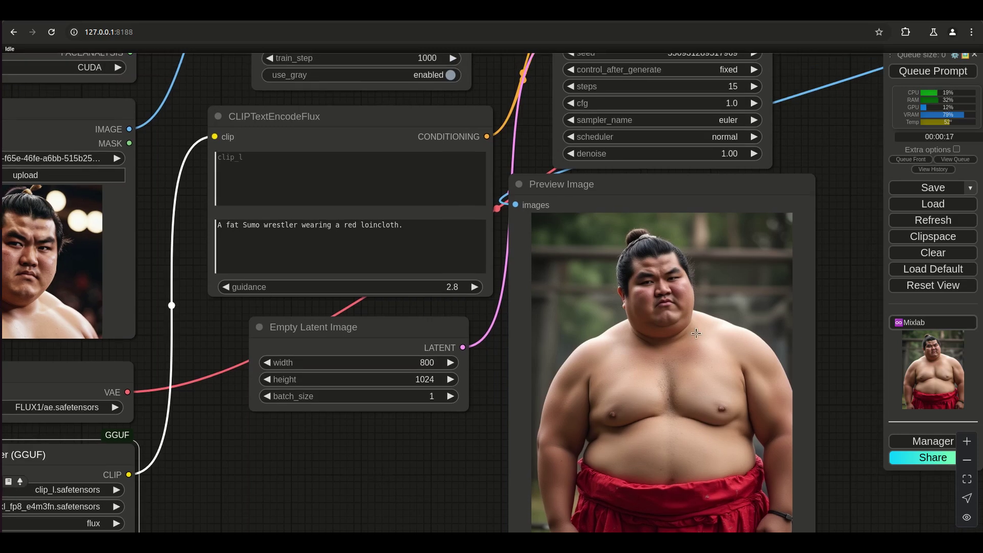
scroll(695, 332, up, 4)
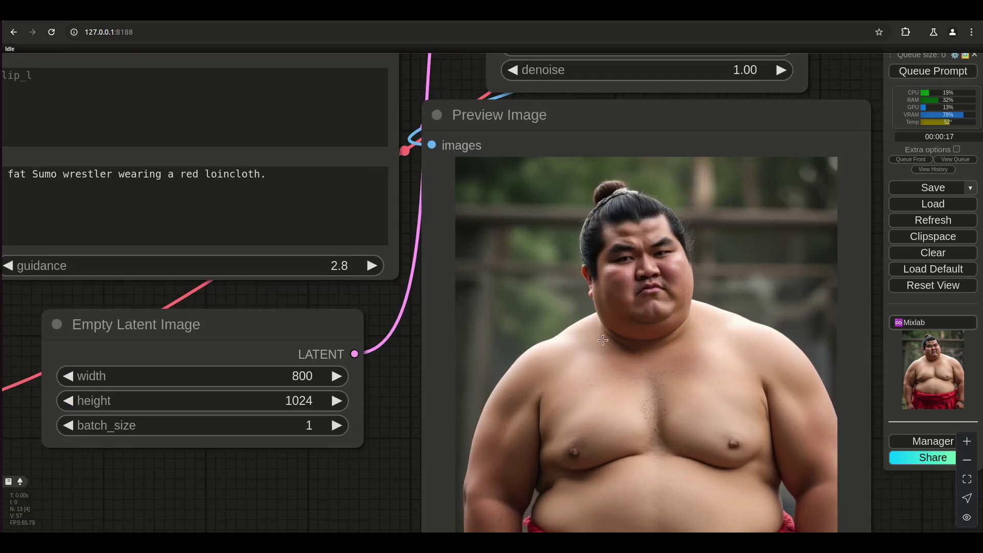
scroll(617, 307, down, 5)
drag(400, 476, 462, 472)
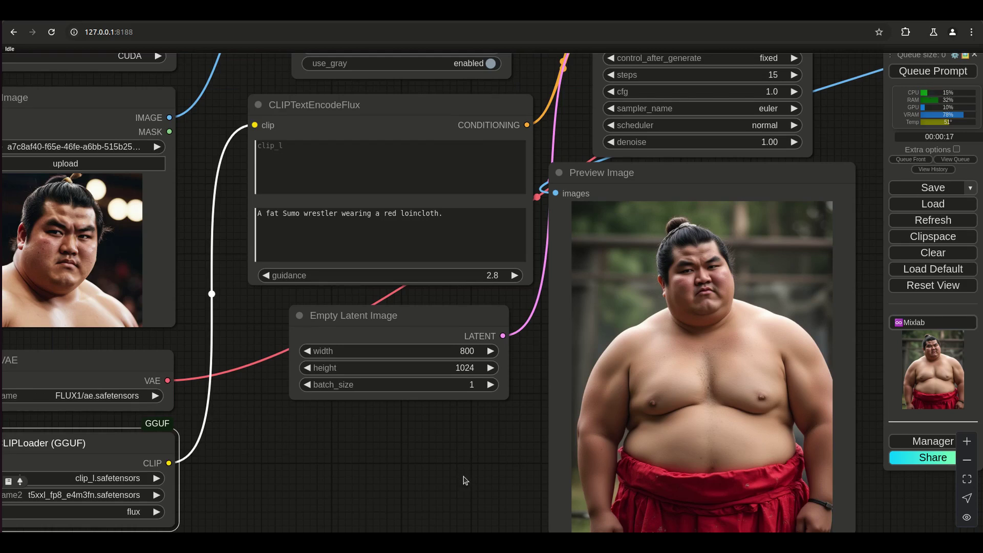
Step: Set end_at of the Apply PuLID Flux node to 0.5, regenerate the picture and compare its face with the reference
drag(577, 121, 587, 267)
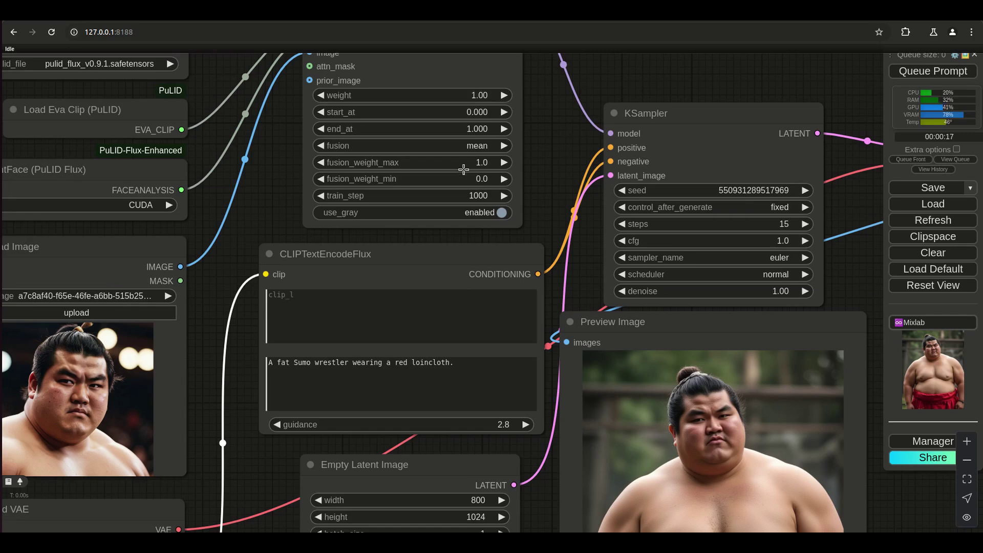
click(476, 129)
text(.)
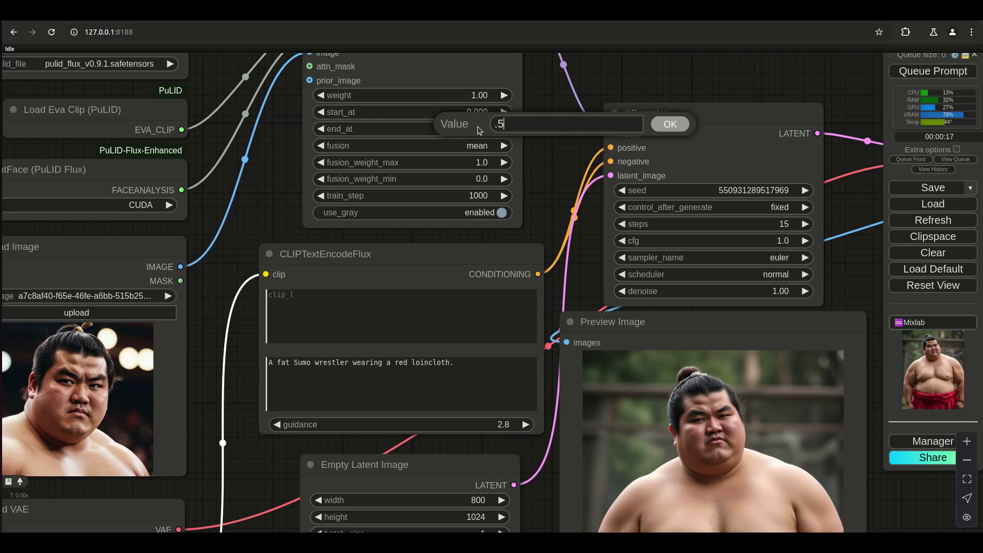
text(5)
key(Return)
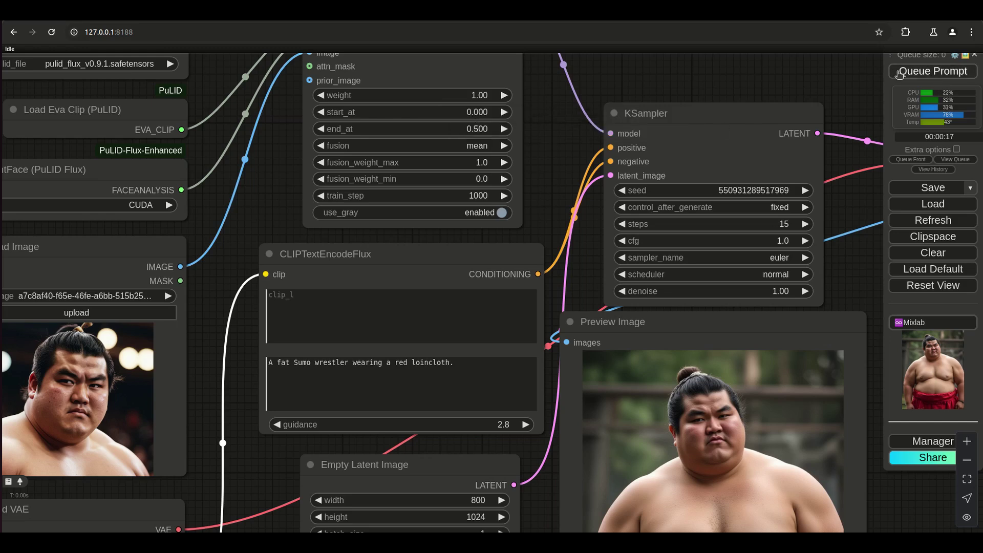
click(900, 75)
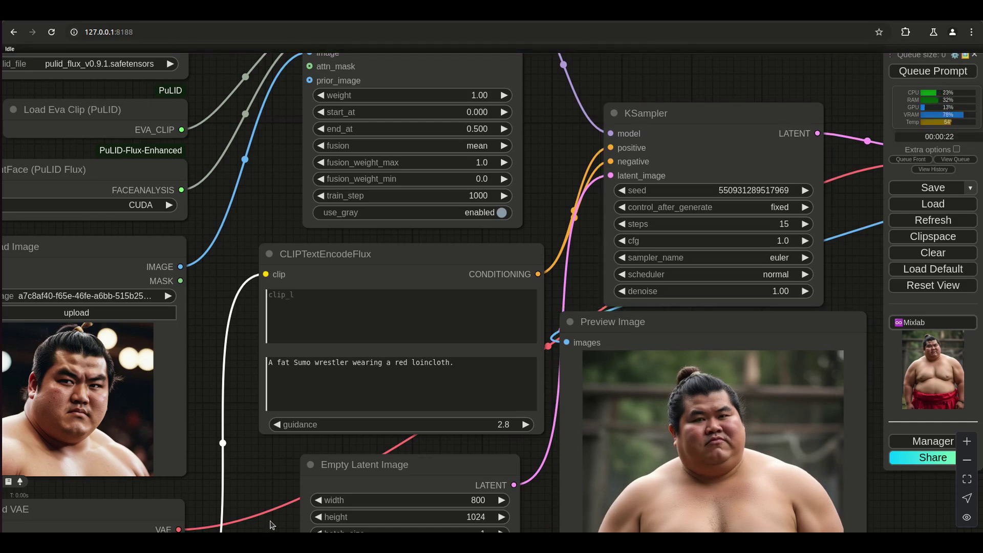
scroll(738, 464, up, 5)
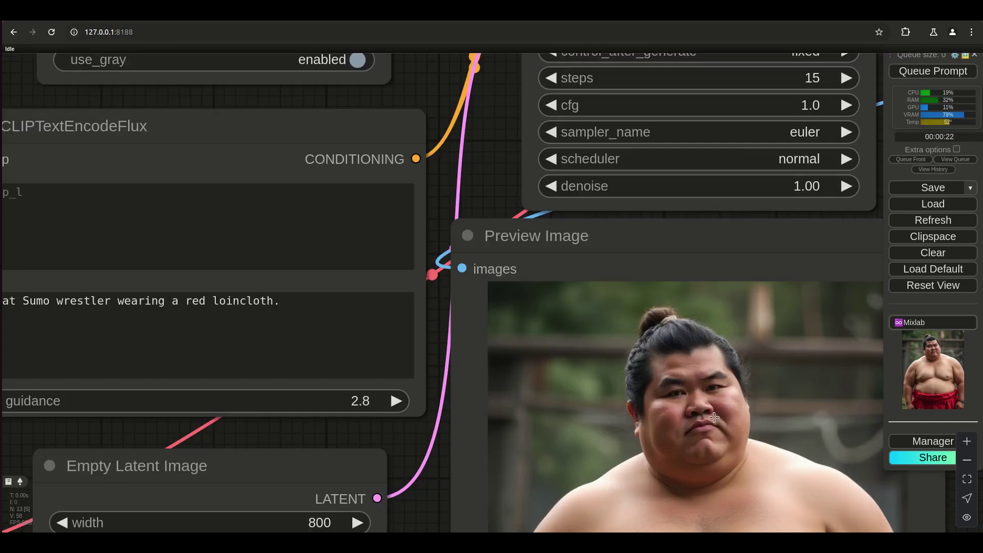
scroll(713, 416, down, 8)
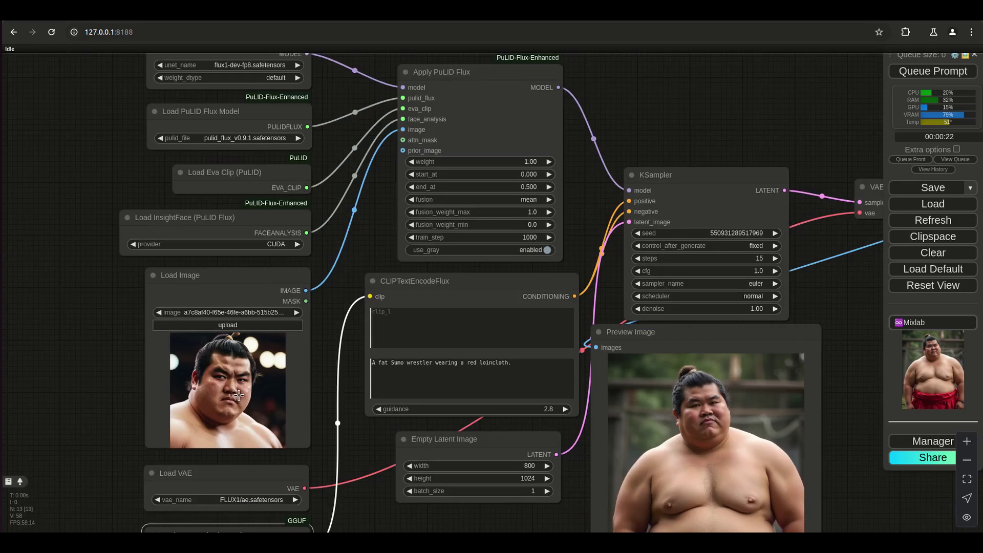
Step: Examine the generated face, set end_at of the Apply PuLID Flux node to 1, and regenerate the picture
scroll(717, 412, up, 5)
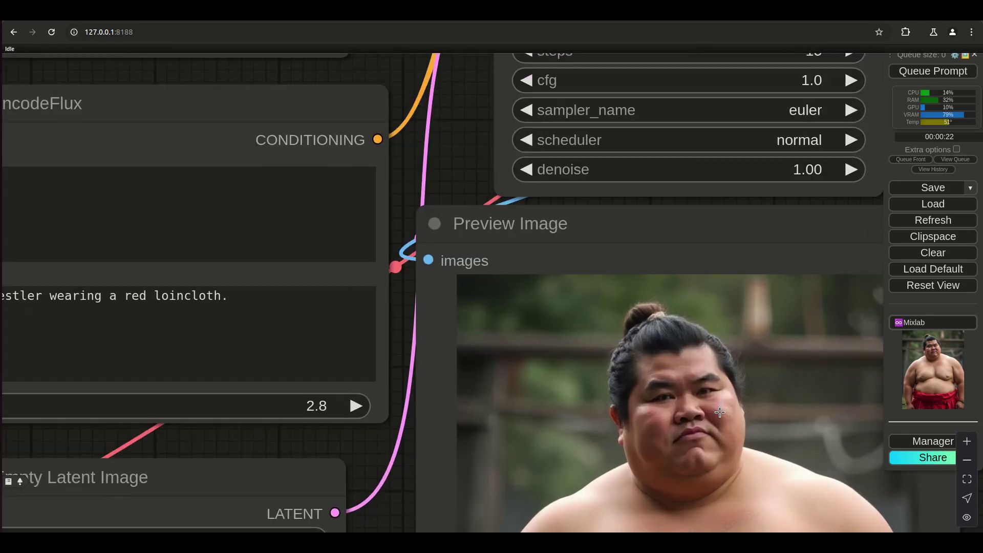
scroll(720, 412, down, 5)
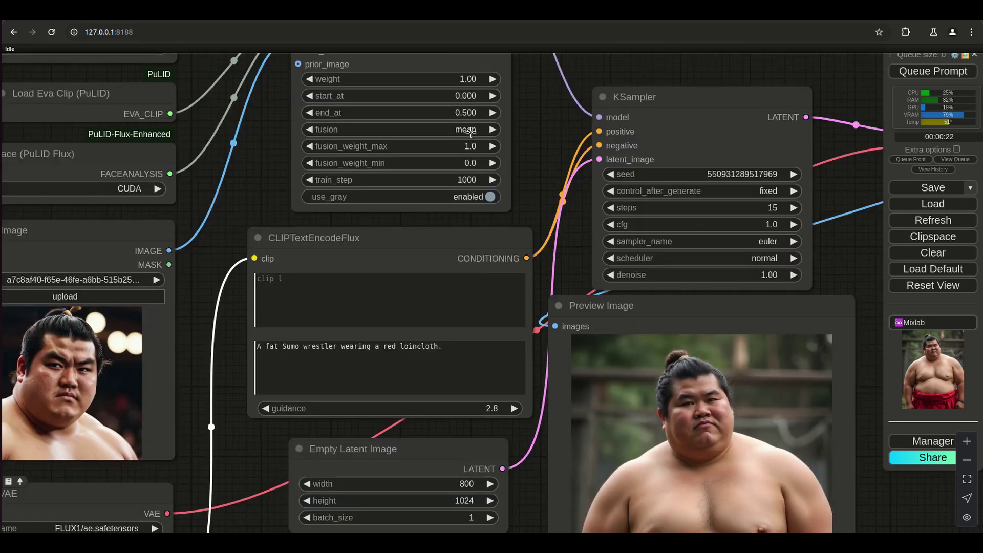
click(468, 112)
text(1)
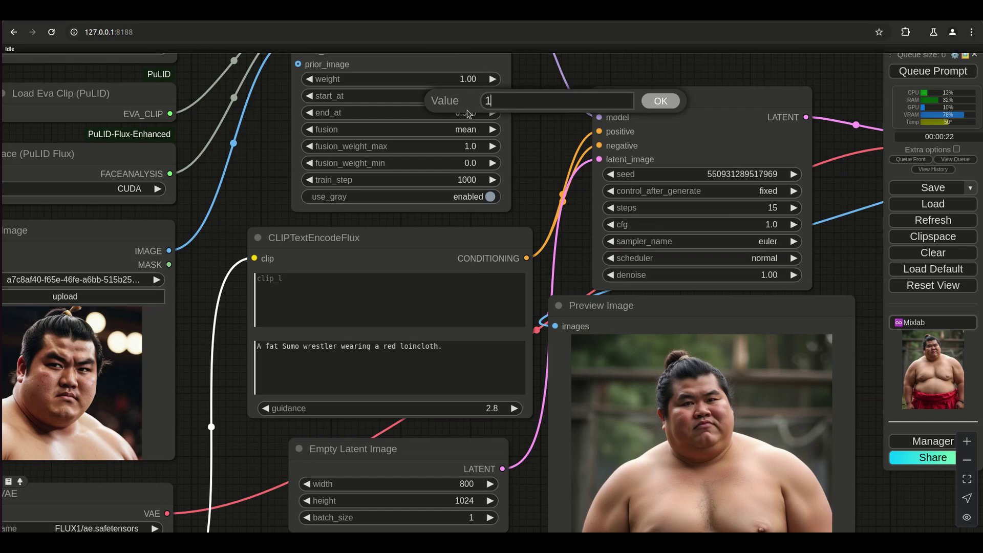
key(Return)
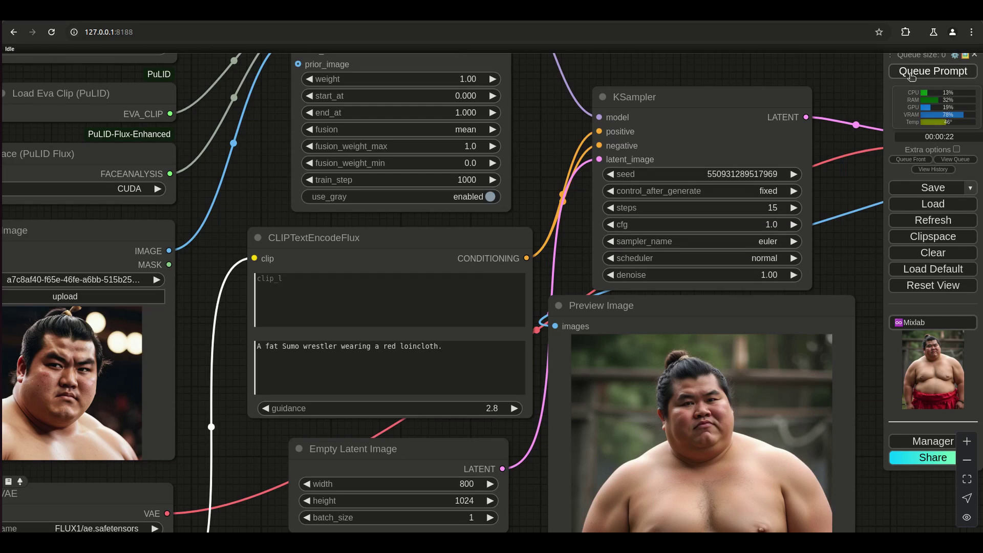
click(912, 76)
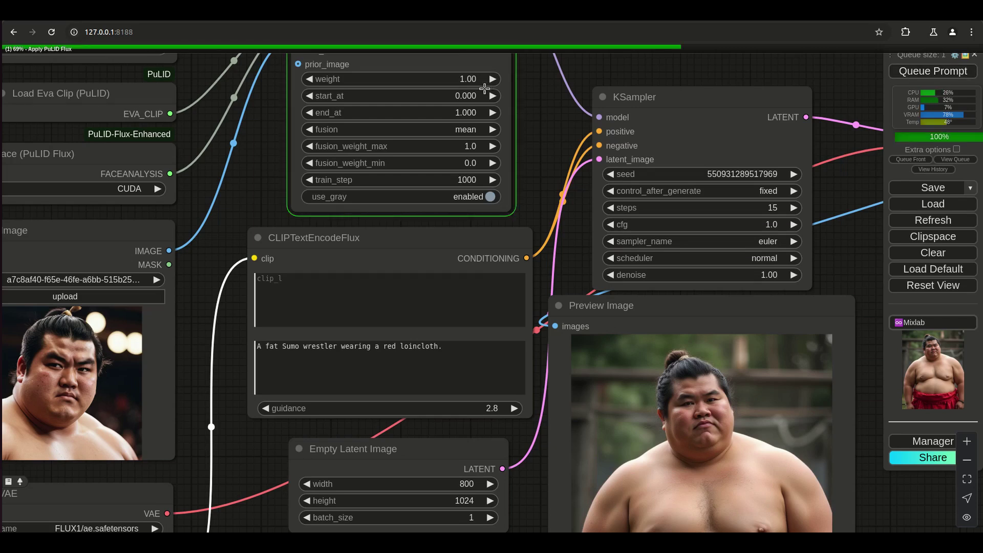
Step: Set the weight of the Apply PuLID Flux node to 0.88
click(465, 81)
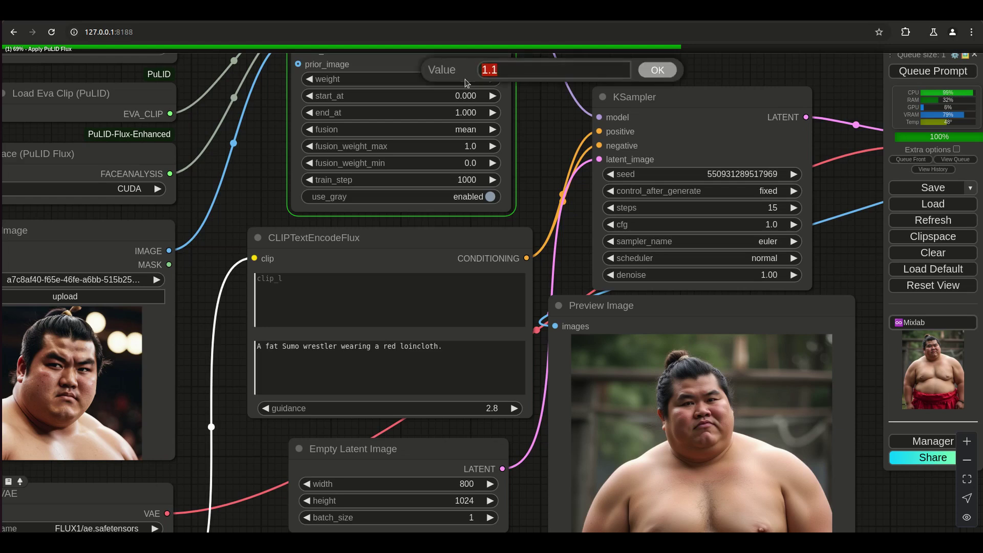
text(.88)
key(Return)
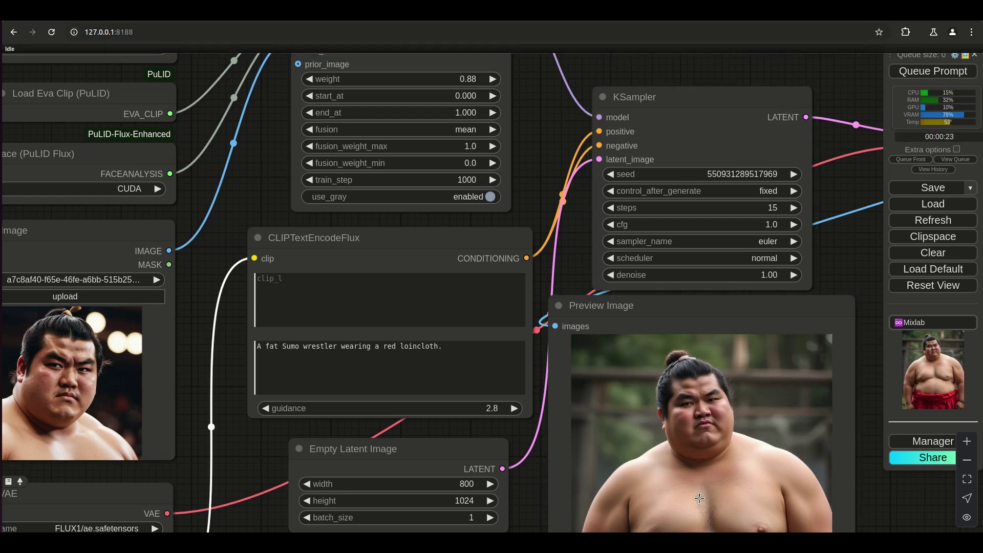
Step: Move the Preview Image node so that it sits clear below the KSampler
drag(855, 275, 619, 275)
drag(713, 294, 674, 293)
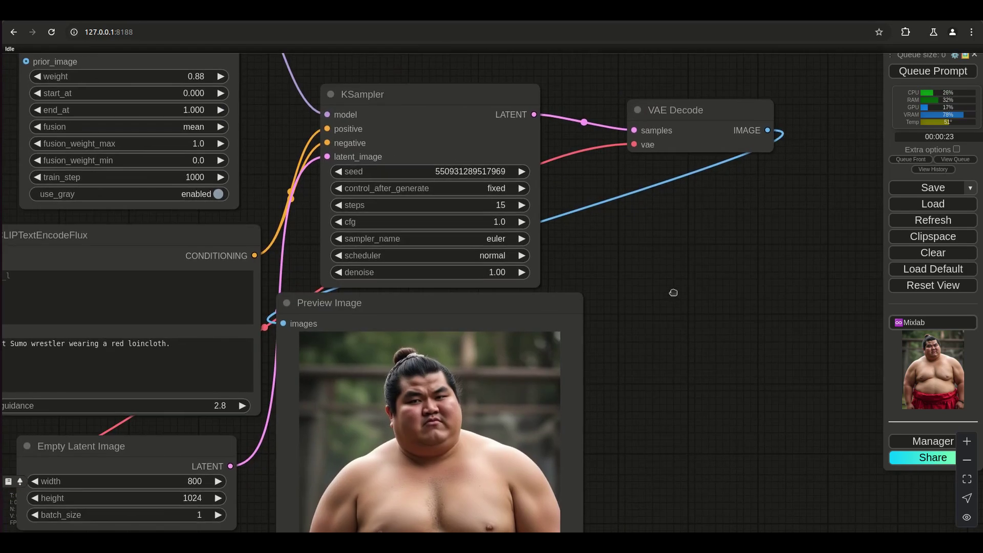
scroll(674, 293, down, 5)
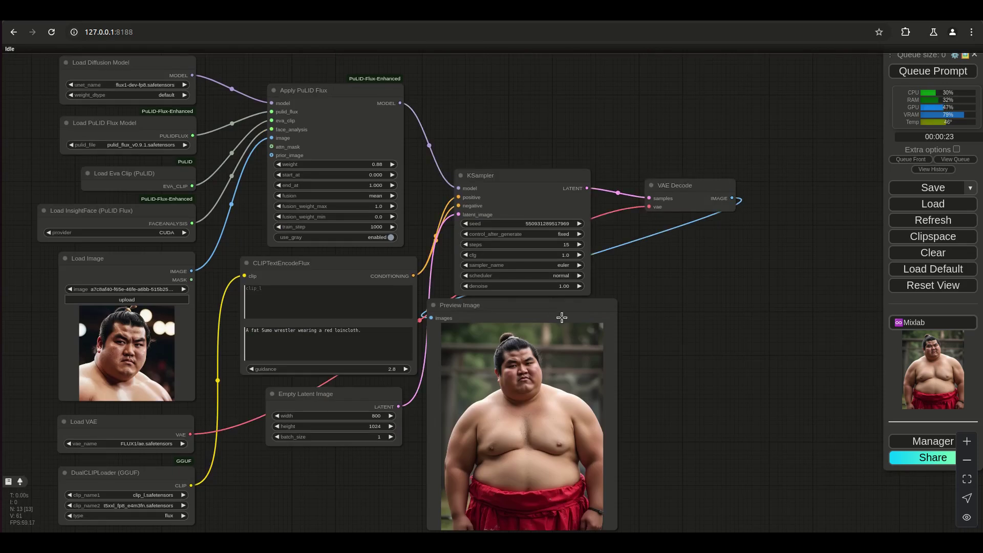
drag(517, 304, 583, 323)
Step: Duplicate the KSampler, VAE Decode and Preview Image nodes with their input connections kept, placing the copies beyond the originals
shift+click(544, 180)
shift+click(668, 185)
shift+click(613, 333)
shift+click(613, 333)
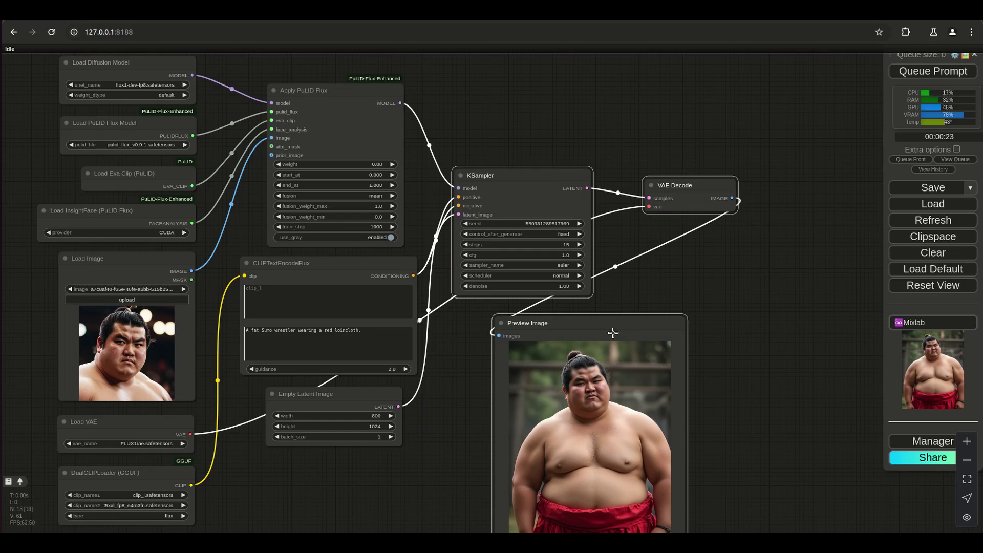
key(ctrl+c)
key(ctrl+shift+v)
drag(693, 322, 717, 84)
drag(765, 187, 783, 425)
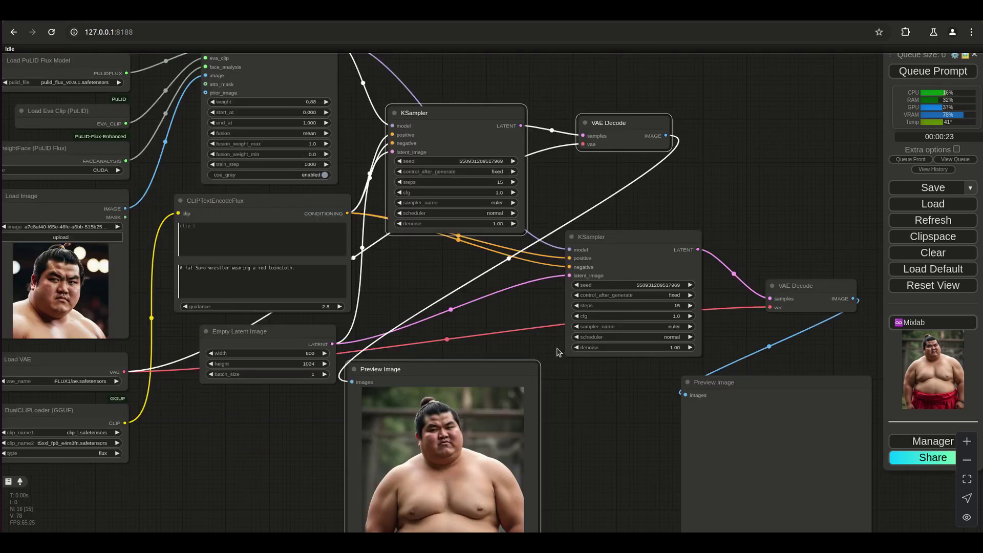
Step: Bypass the original KSampler, VAE Decode and Preview Image nodes
key(ctrl+b)
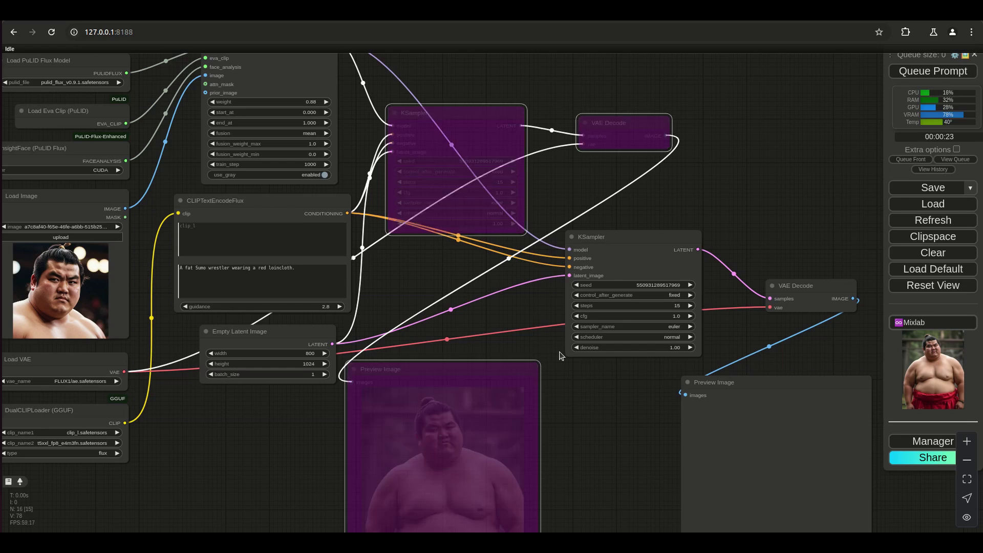
scroll(581, 432, down, 3)
scroll(614, 465, up, 5)
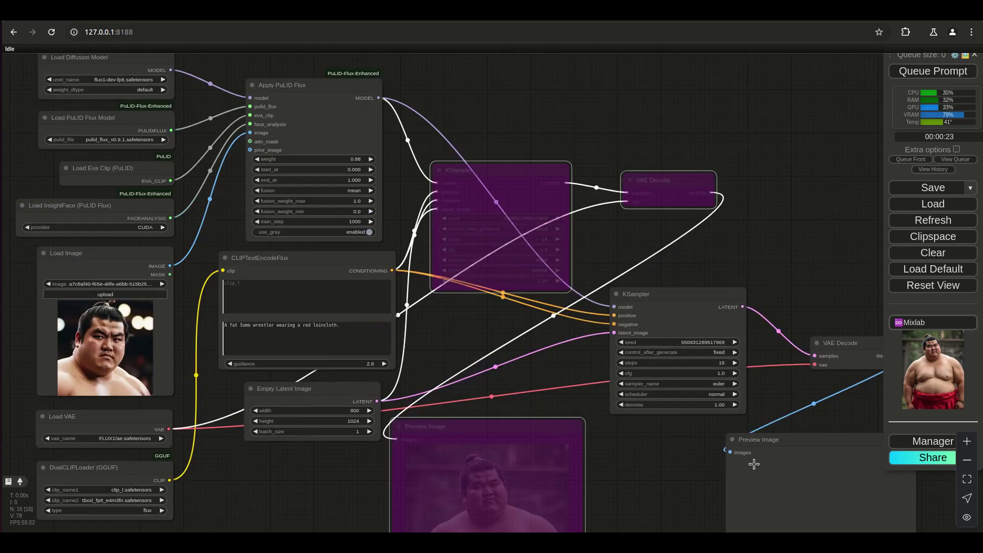
Step: Arrange the two Preview Image nodes next to each other beneath the Empty Latent Image node
drag(788, 436, 661, 422)
drag(494, 436, 321, 465)
drag(632, 426, 454, 460)
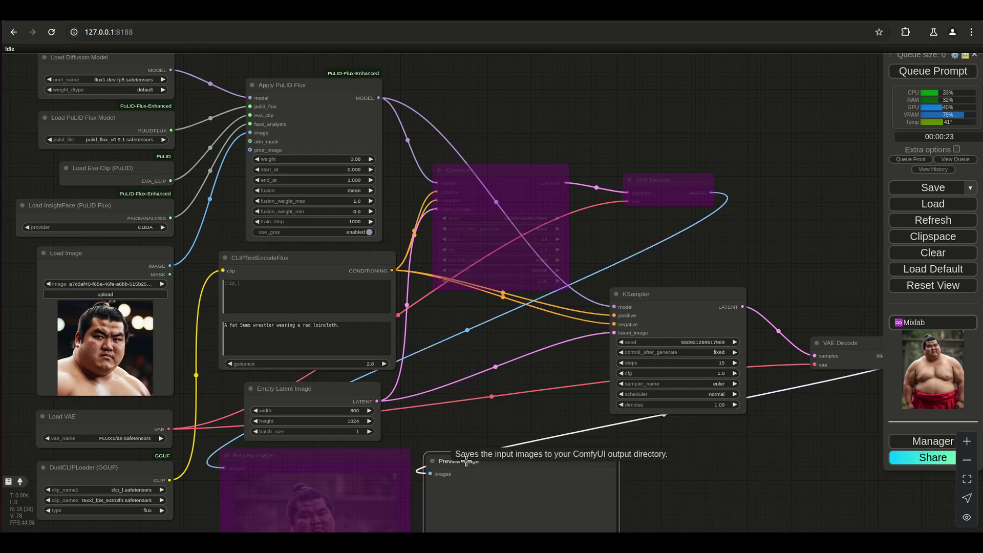
drag(416, 422, 452, 324)
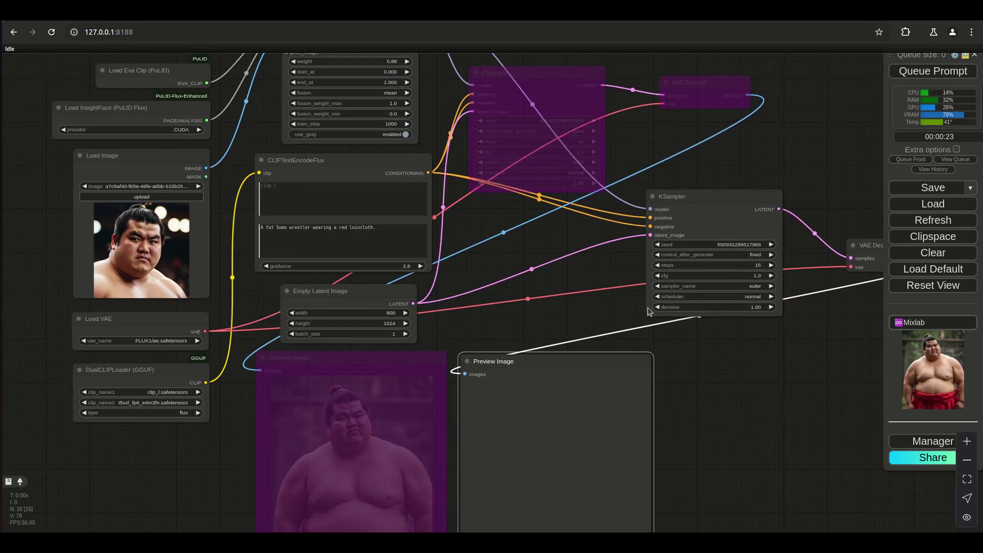
Step: Generate a picture through the duplicated sampling branch and examine it closely in the new Preview Image
scroll(390, 370, up, 1)
drag(517, 277, 507, 414)
scroll(505, 415, up, 5)
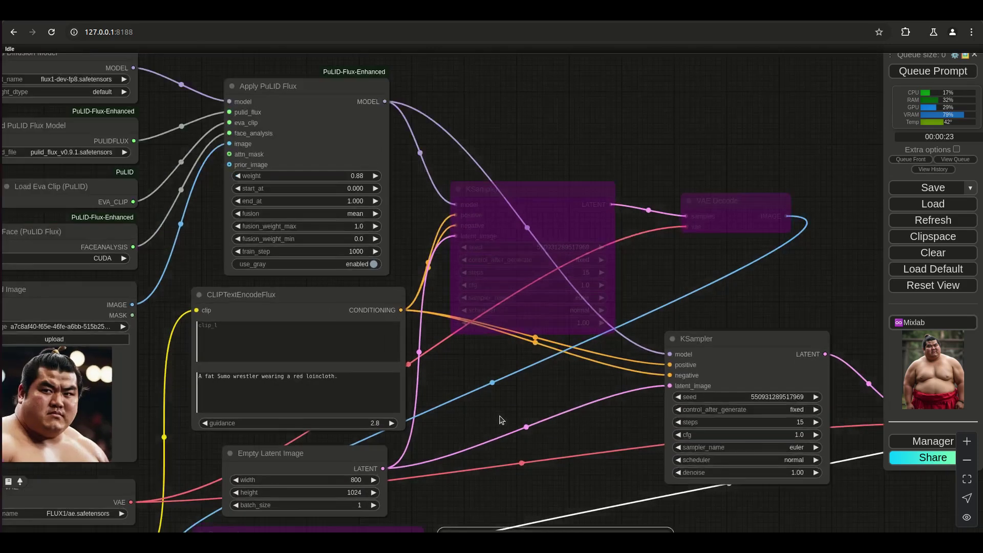
drag(386, 127, 403, 212)
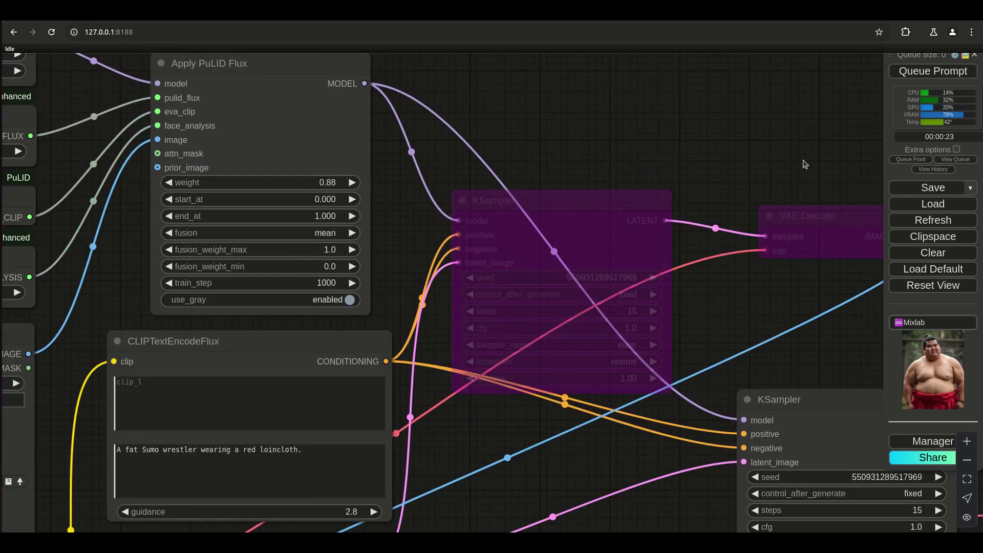
click(921, 74)
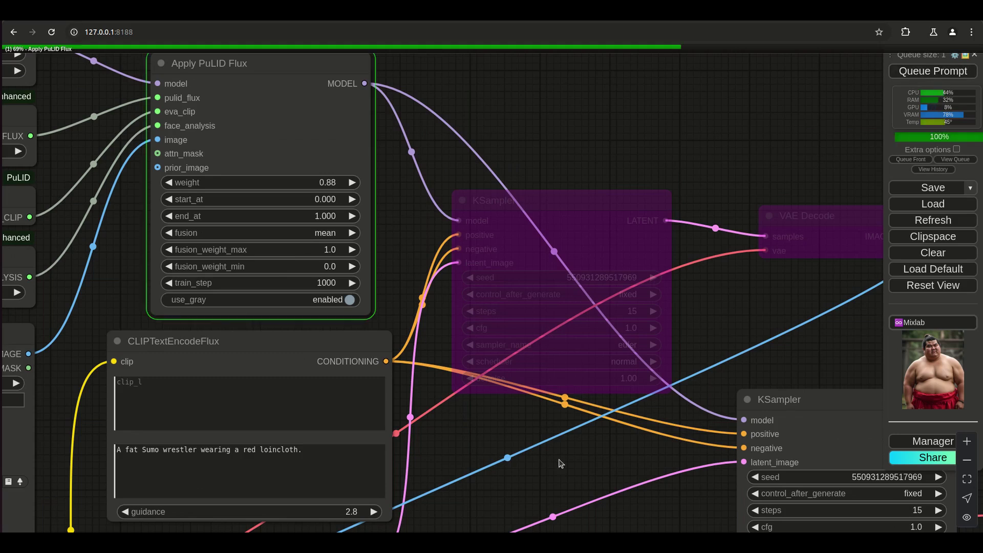
scroll(547, 409, down, 2)
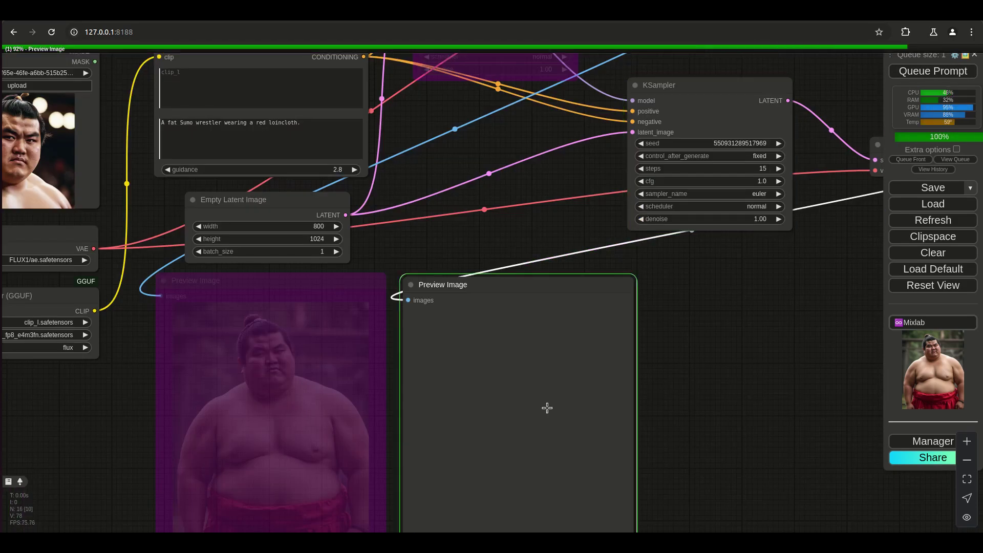
scroll(547, 408, up, 5)
scroll(547, 408, up, 3)
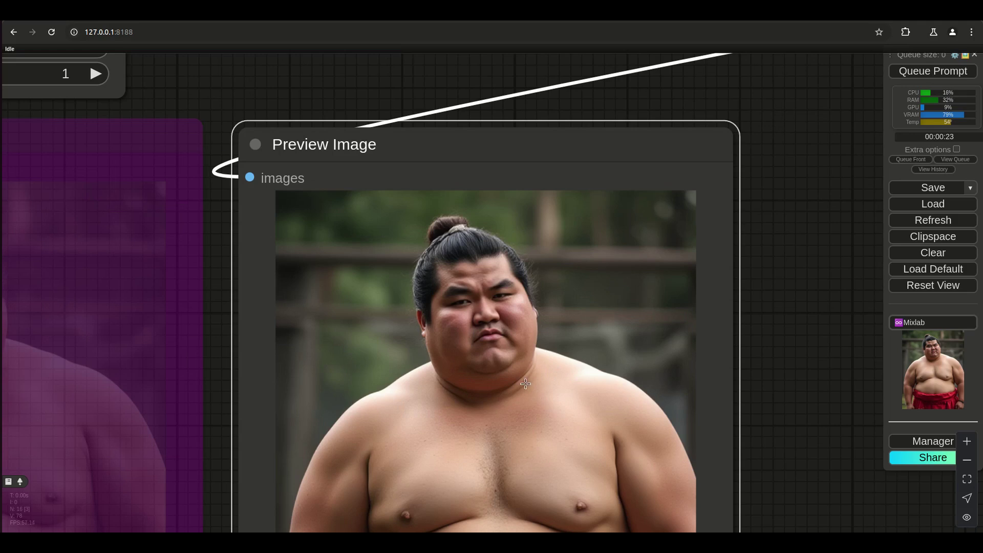
Step: Re-enable the original Preview Image node and compare its picture with the new one
scroll(491, 399, down, 4)
drag(548, 434, 615, 395)
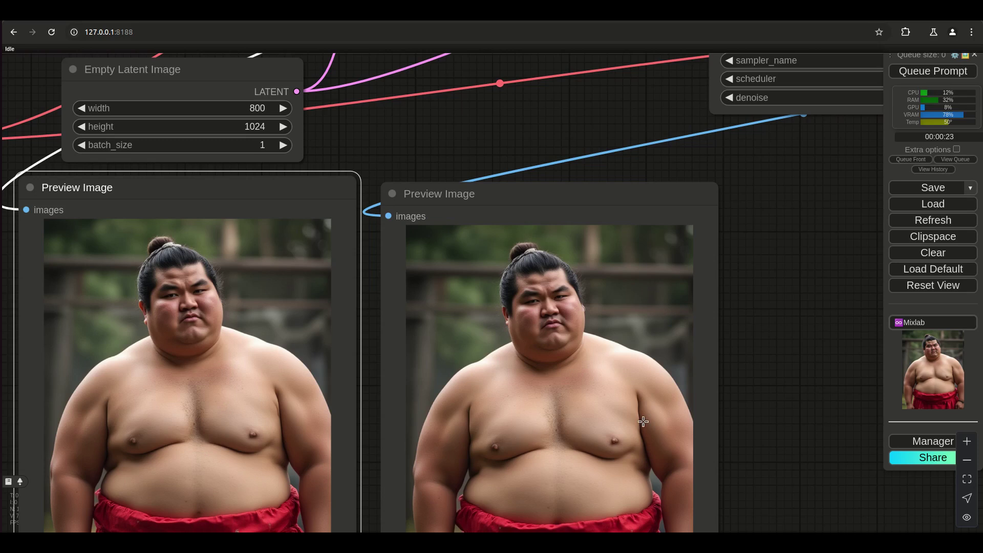
scroll(749, 371, down, 5)
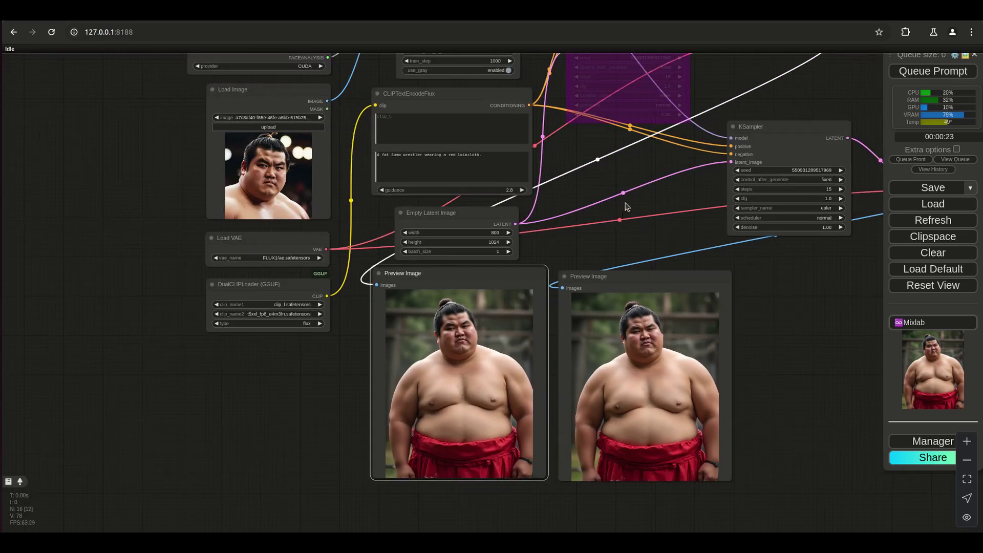
Step: Set the weight of the Apply PuLID Flux node to 0.65
scroll(640, 418, up, 5)
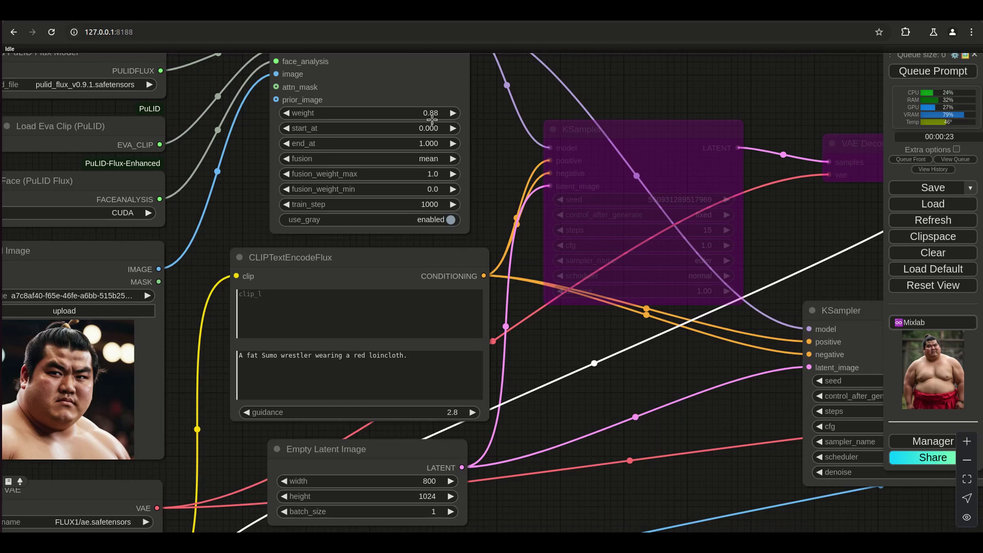
click(513, 228)
text(.)
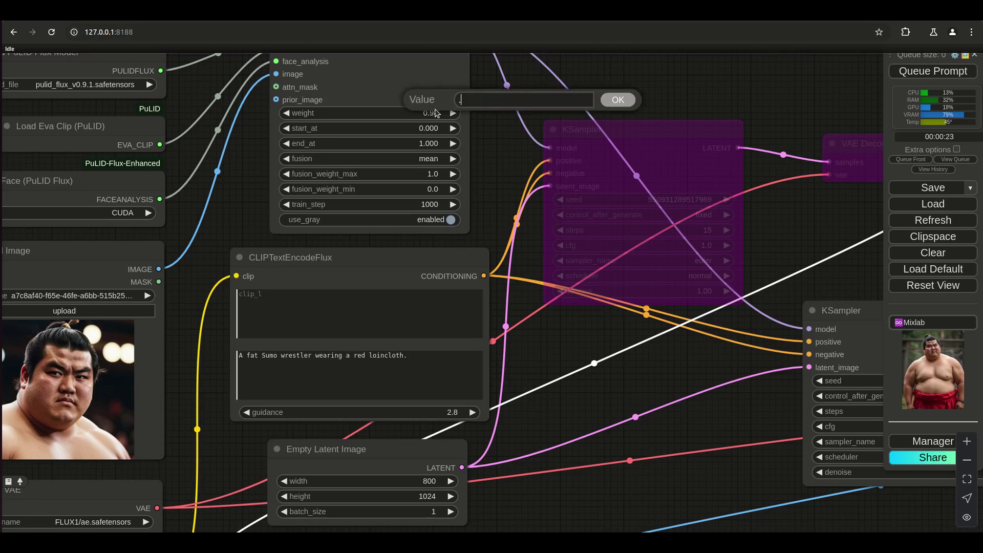
key(Return)
Step: Bypass the original Preview Image node again and generate a new picture through the duplicated branch
drag(618, 468, 513, 90)
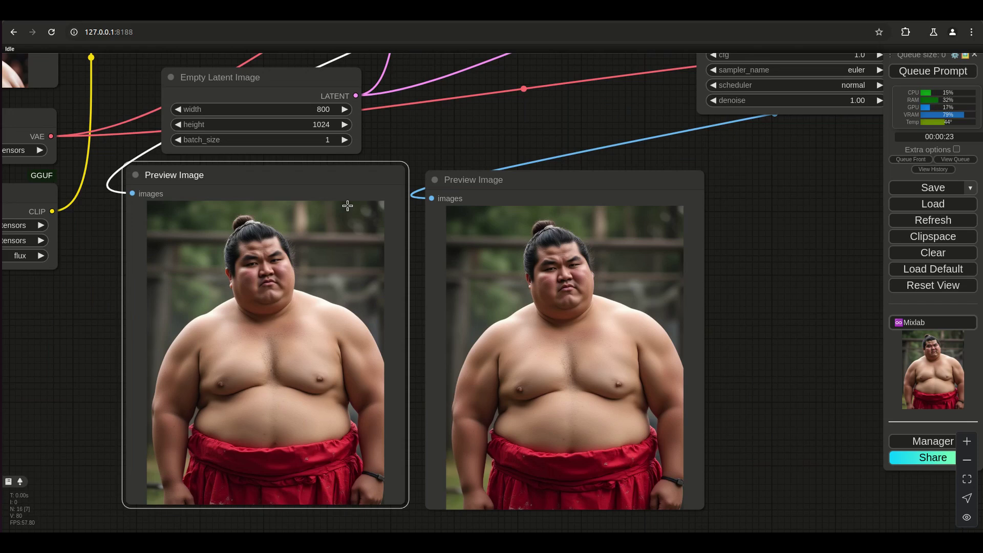
key(ctrl+b)
key(ctrl+Return)
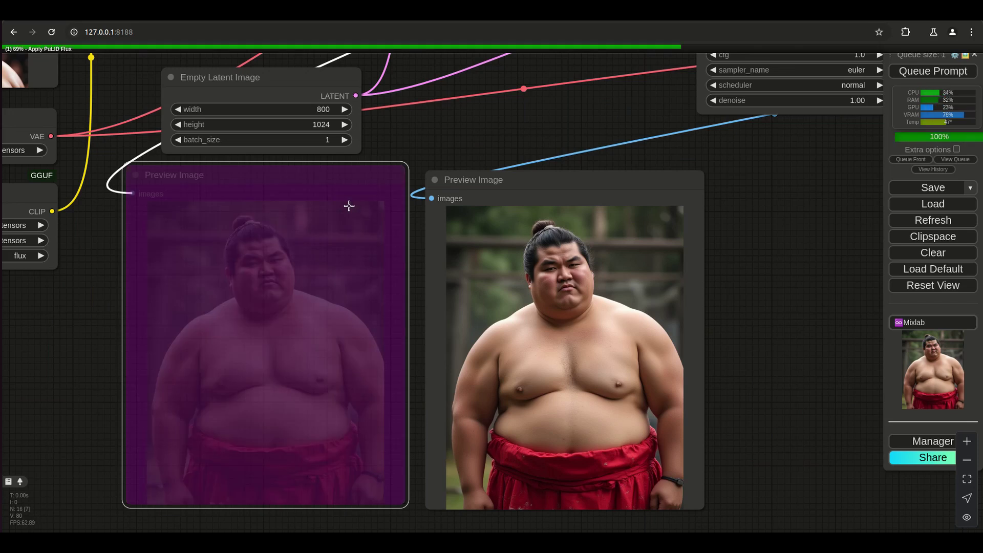
scroll(760, 247, right, 5)
scroll(760, 248, up, 3)
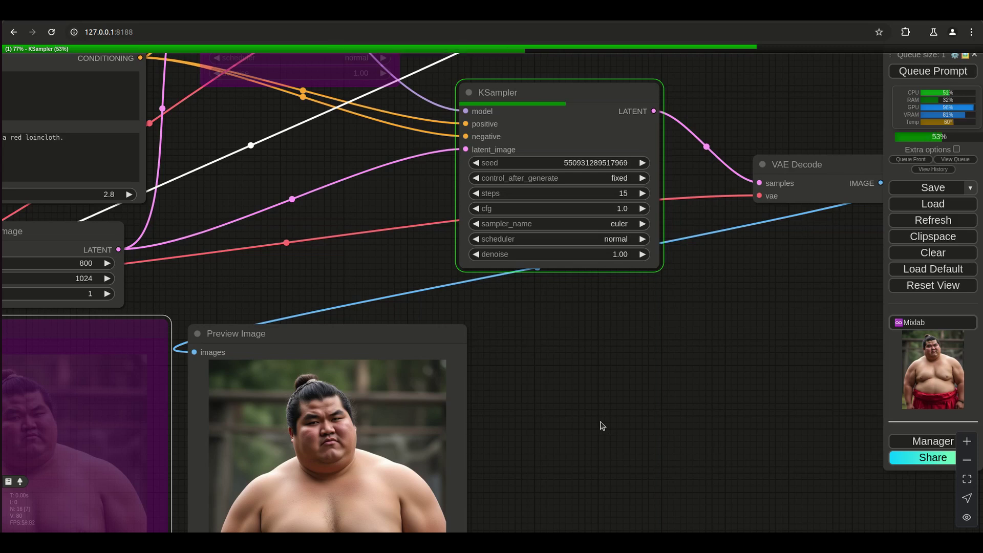
scroll(602, 426, down, 5)
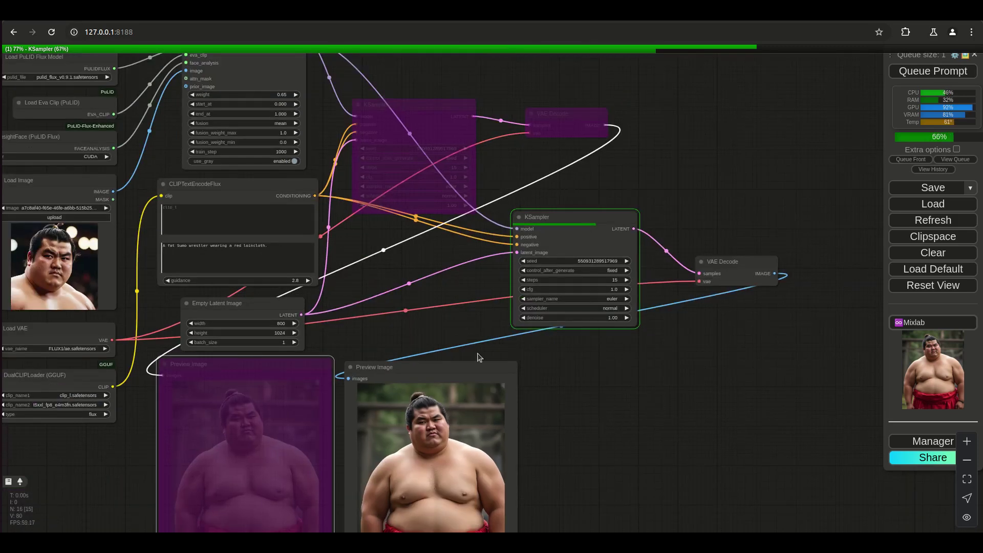
scroll(590, 445, up, 5)
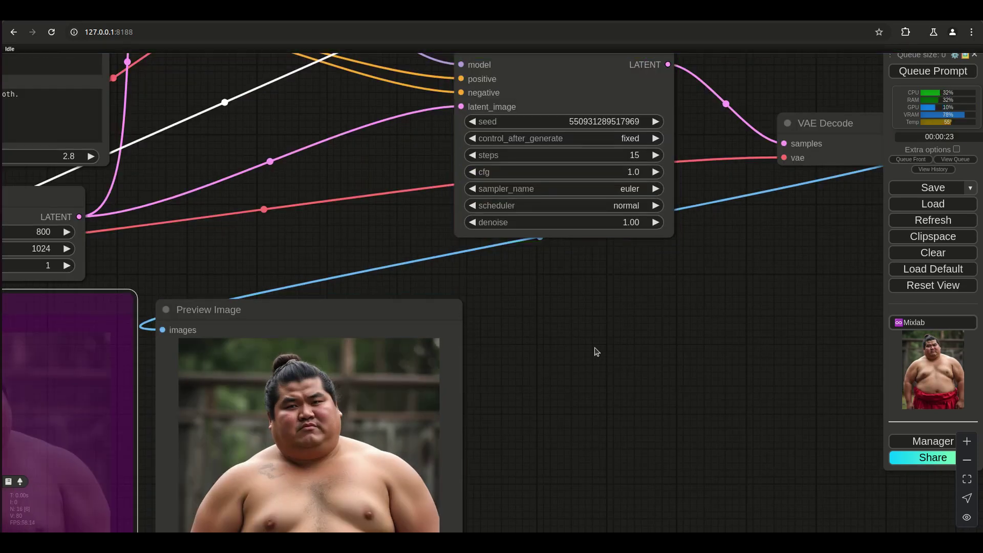
Step: Re-enable the original Preview Image node and compare the faces, chests and skin details of both wrestler pictures
drag(578, 418, 821, 297)
key(ctrl+b)
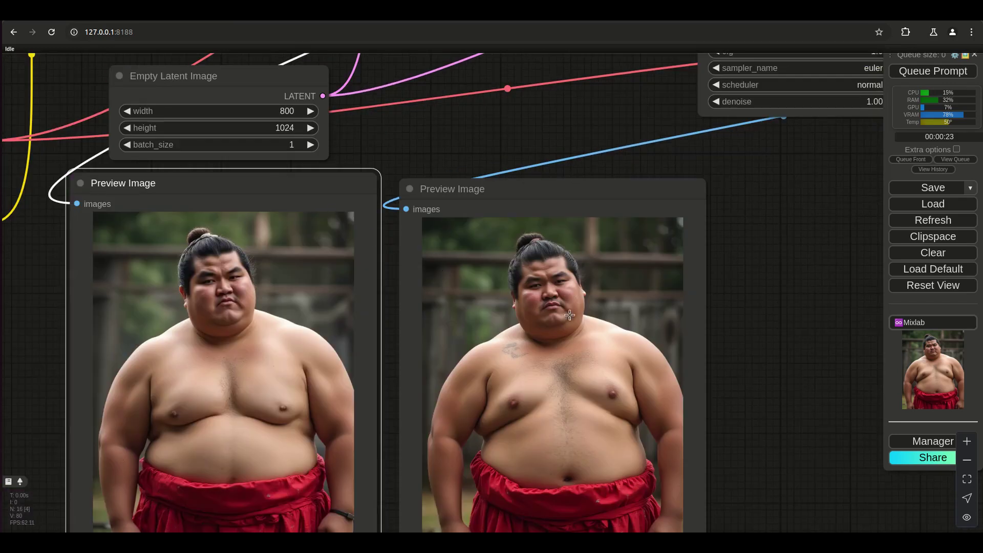
drag(764, 365, 895, 269)
scroll(801, 292, up, 4)
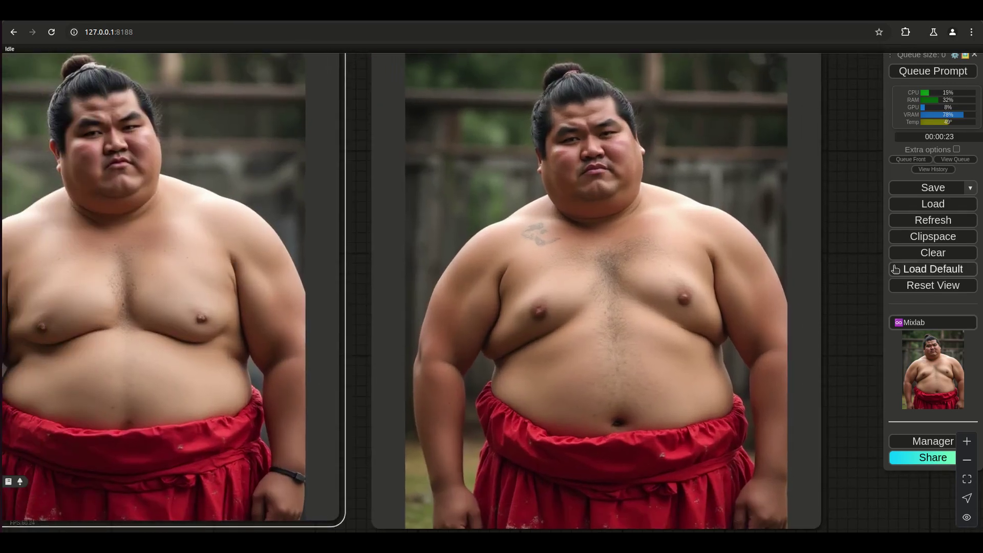
scroll(844, 300, down, 1)
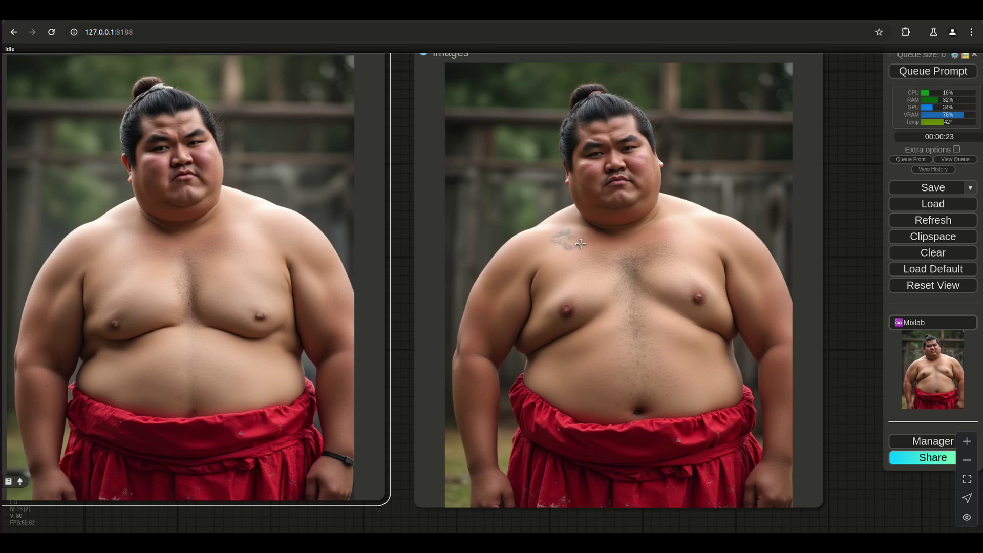
scroll(570, 234, up, 7)
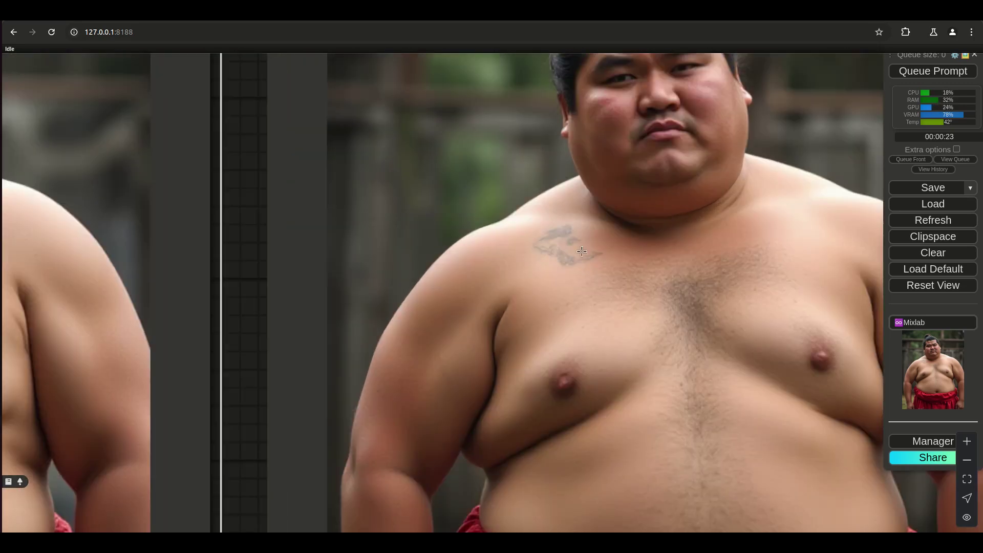
scroll(601, 288, down, 10)
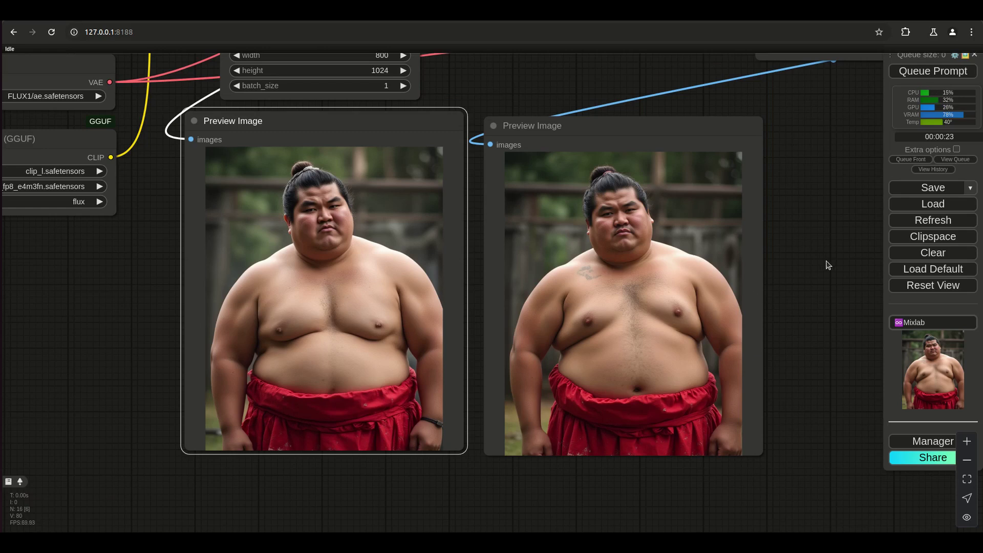
scroll(610, 285, up, 6)
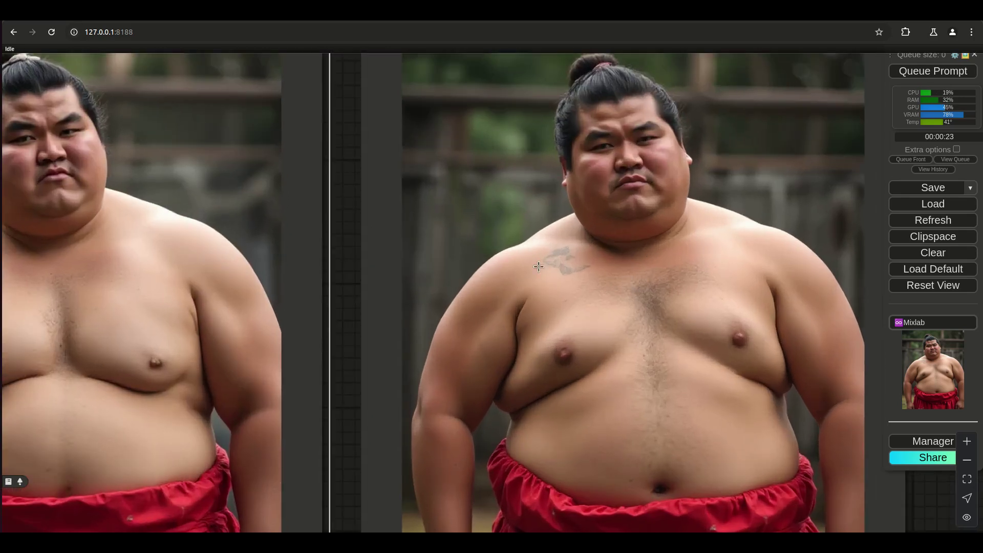
Step: Compare the two previewed wrestler pictures up close, including the shoulder mark and facial expression
scroll(670, 253, down, 6)
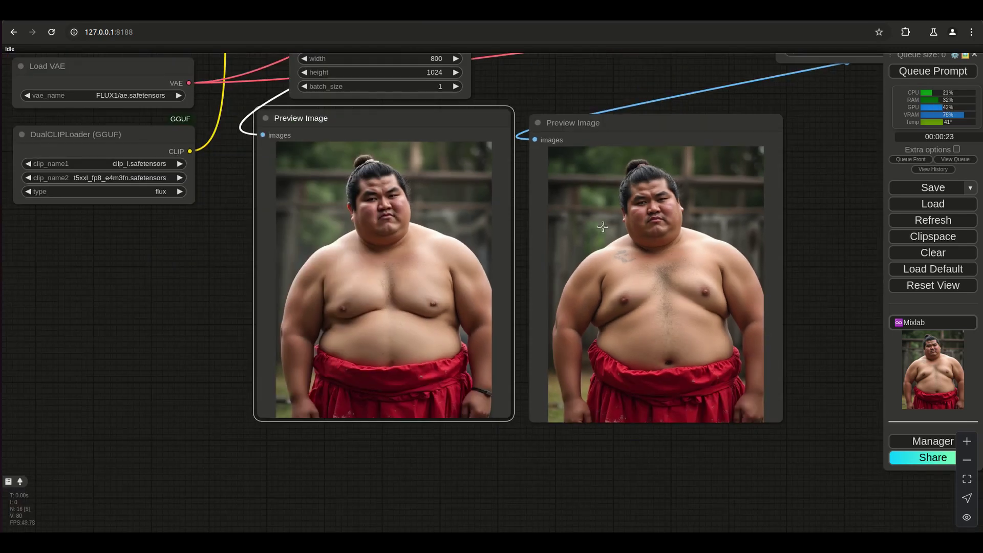
scroll(567, 264, up, 5)
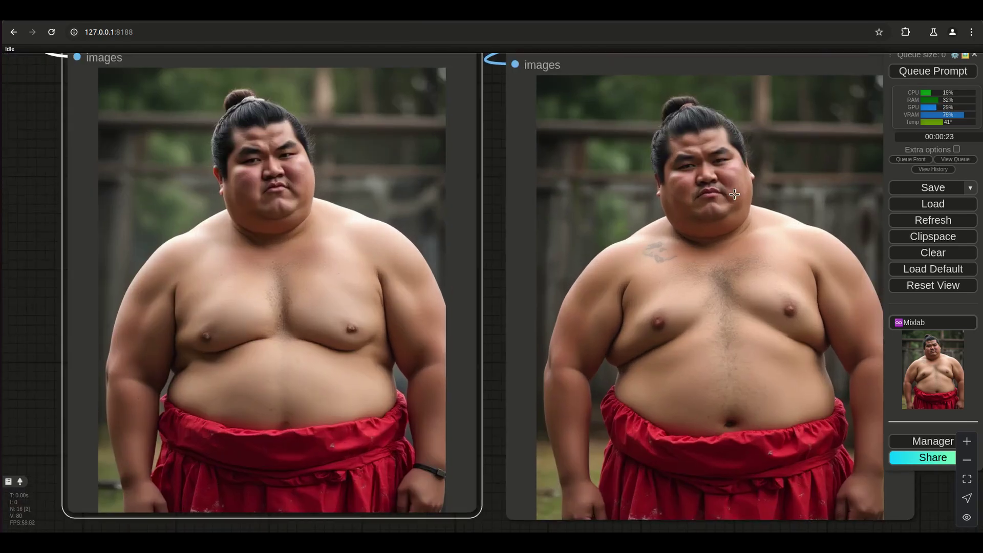
scroll(396, 209, up, 3)
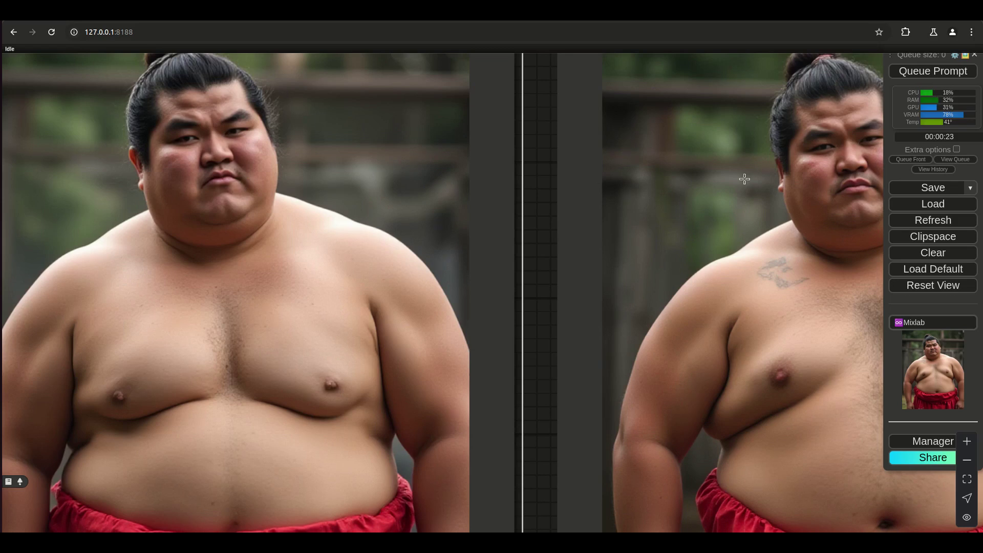
scroll(591, 232, down, 1)
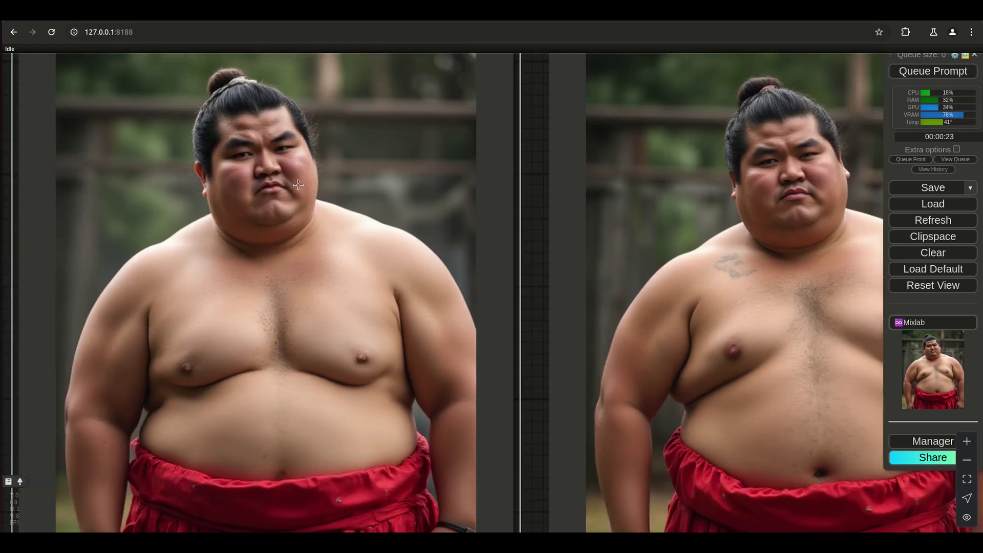
scroll(798, 191, down, 4)
scroll(798, 191, down, 4)
Step: Move the Load Image node down beside the original Preview Image node and compare the reference face with both generated wrestlers
drag(364, 221, 364, 421)
drag(400, 213, 400, 365)
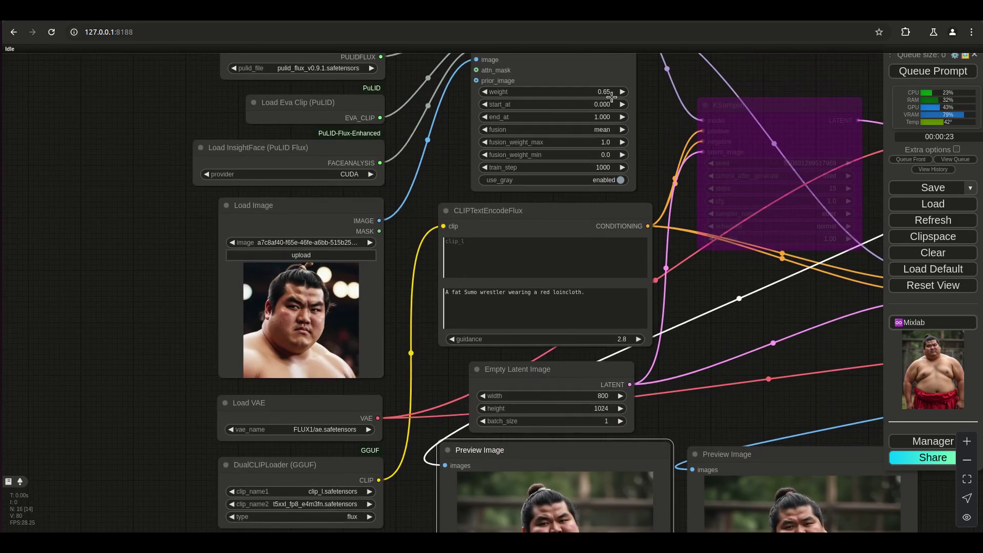
scroll(410, 368, up, 2)
drag(416, 369, 366, 226)
scroll(372, 270, down, 2)
drag(275, 63, 366, 333)
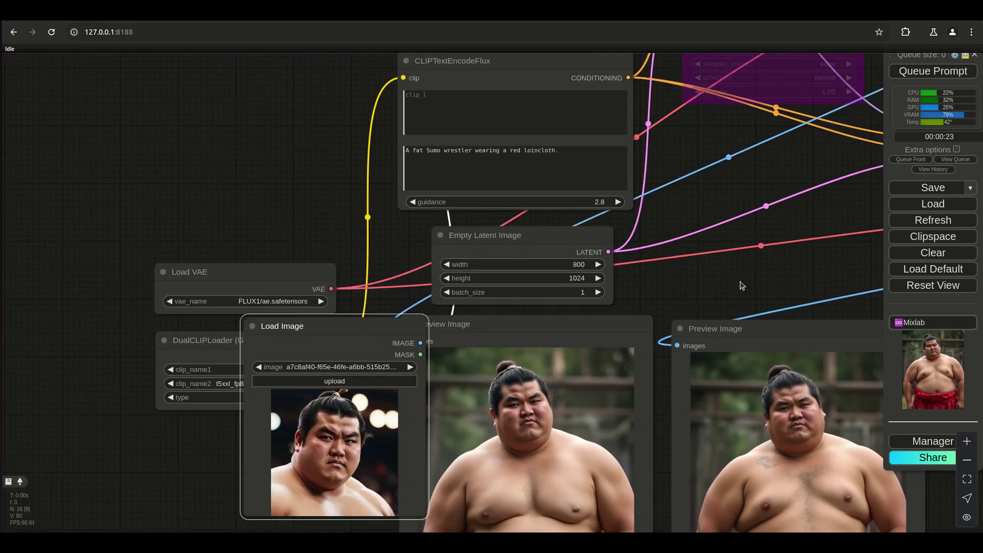
drag(699, 373, 654, 276)
scroll(592, 351, up, 5)
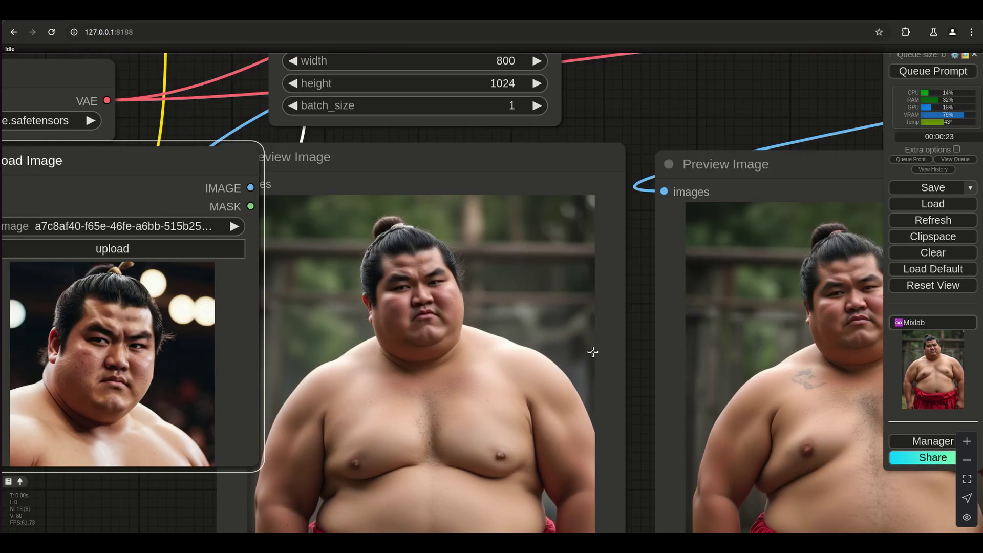
scroll(593, 351, down, 1)
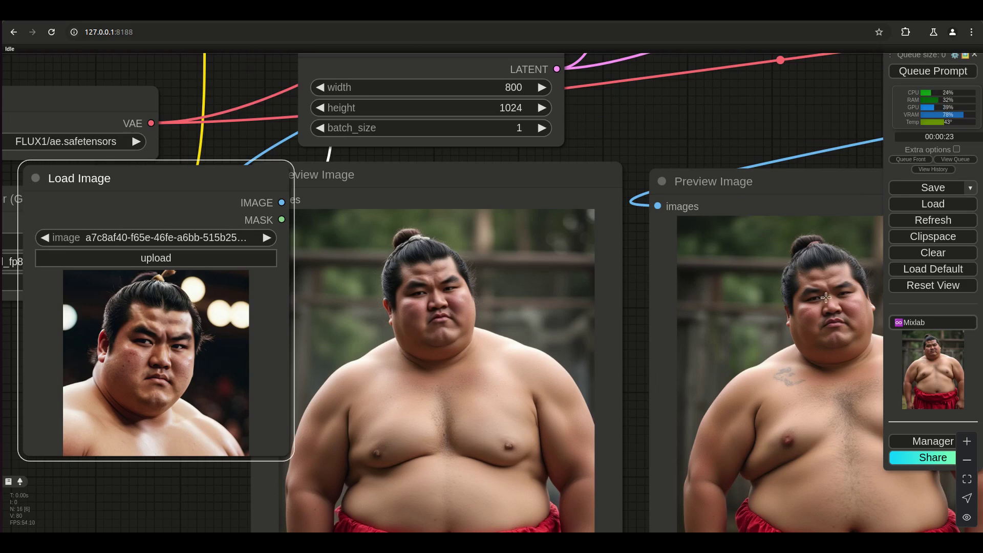
scroll(762, 125, down, 3)
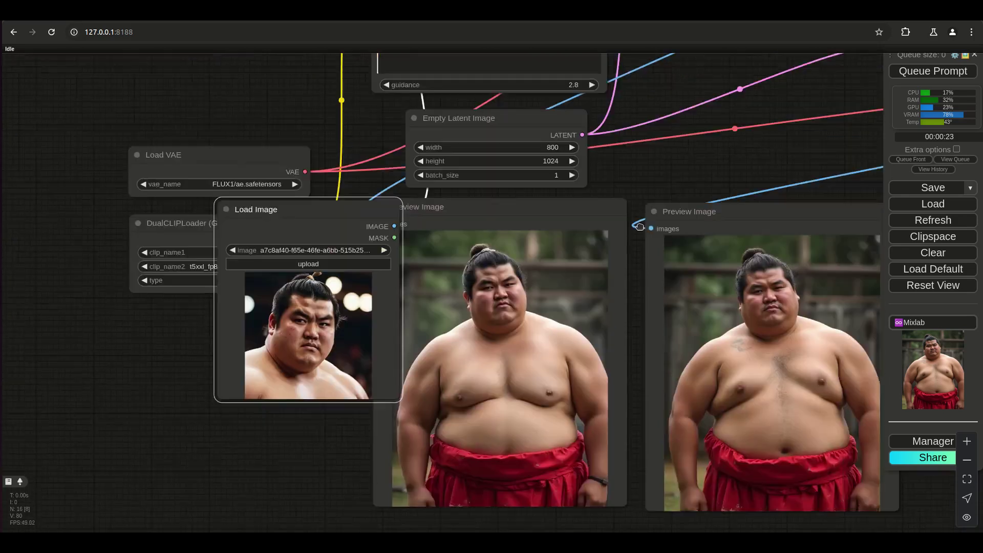
Step: Set the weight of the Apply PuLID Flux node to 0.75
drag(753, 66, 454, 244)
drag(328, 122, 352, 192)
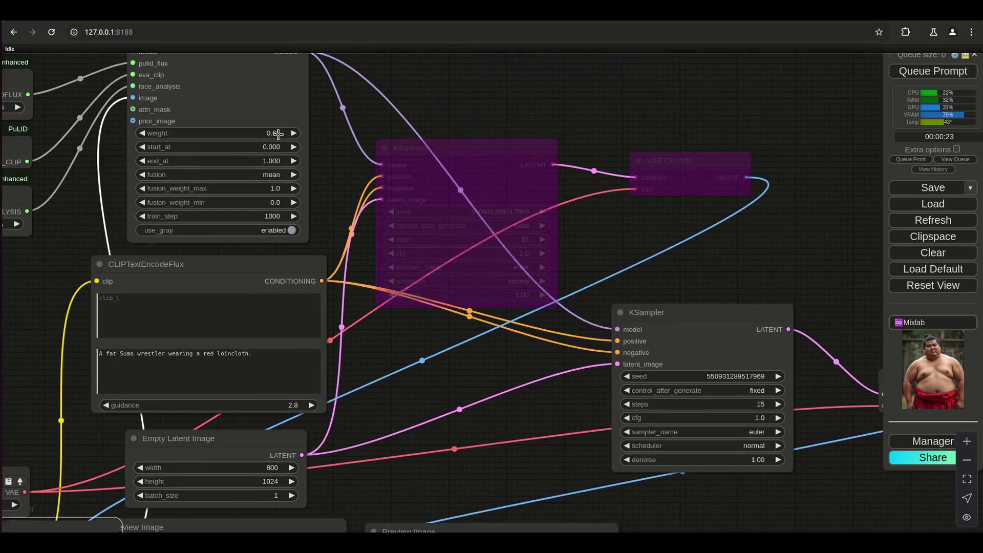
click(278, 133)
text(0.75)
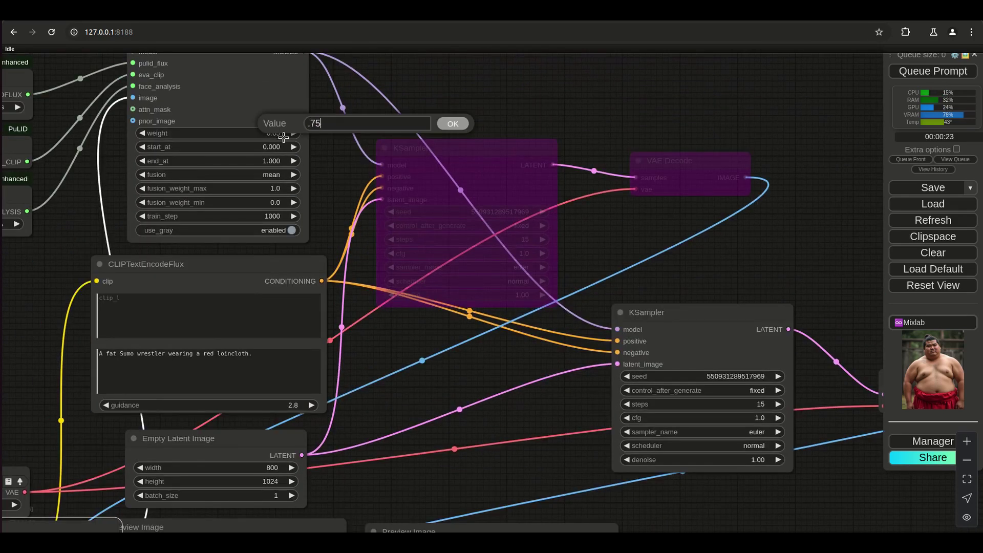
key(Return)
Step: Set the steps of the active duplicated KSampler to 20
scroll(679, 332, down, 2)
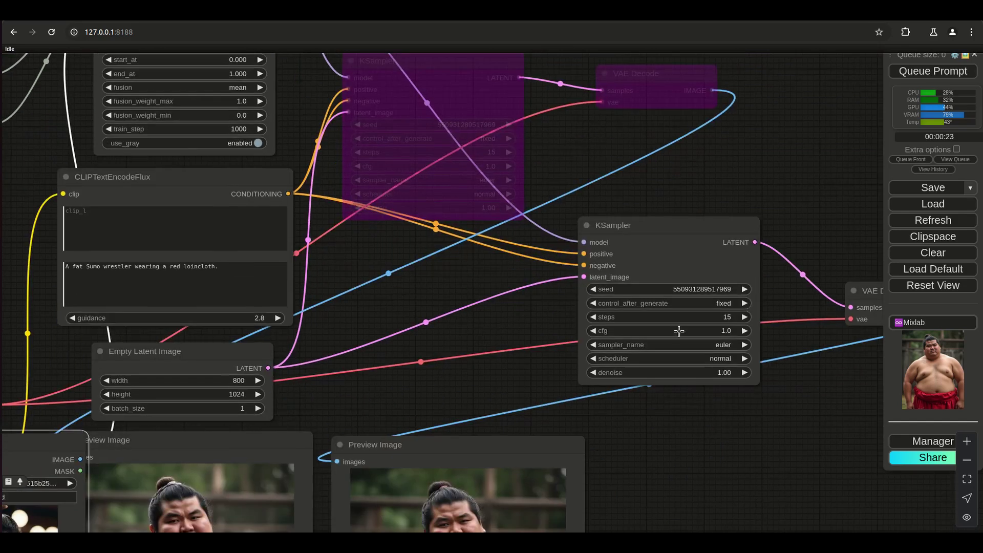
scroll(757, 392, up, 5)
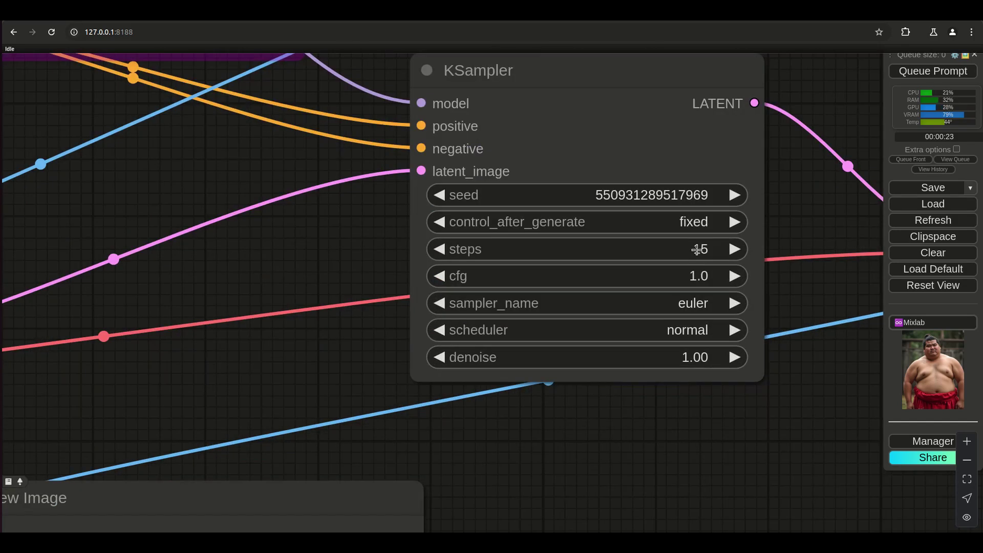
click(698, 250)
text(20)
key(Return)
Step: Generate a new wrestler picture through the duplicated branch and inspect it in the second Preview Image node
click(917, 74)
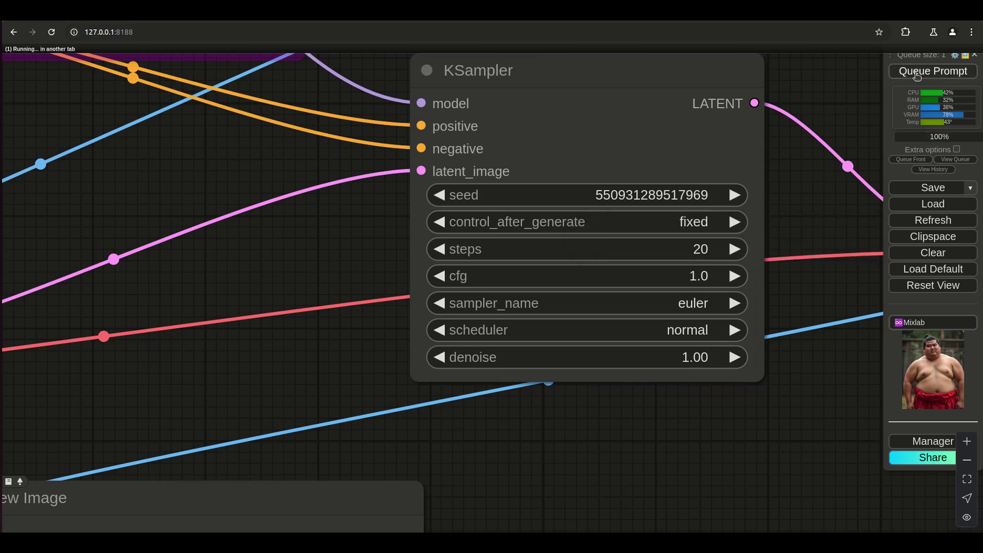
scroll(376, 335, down, 5)
scroll(375, 335, up, 2)
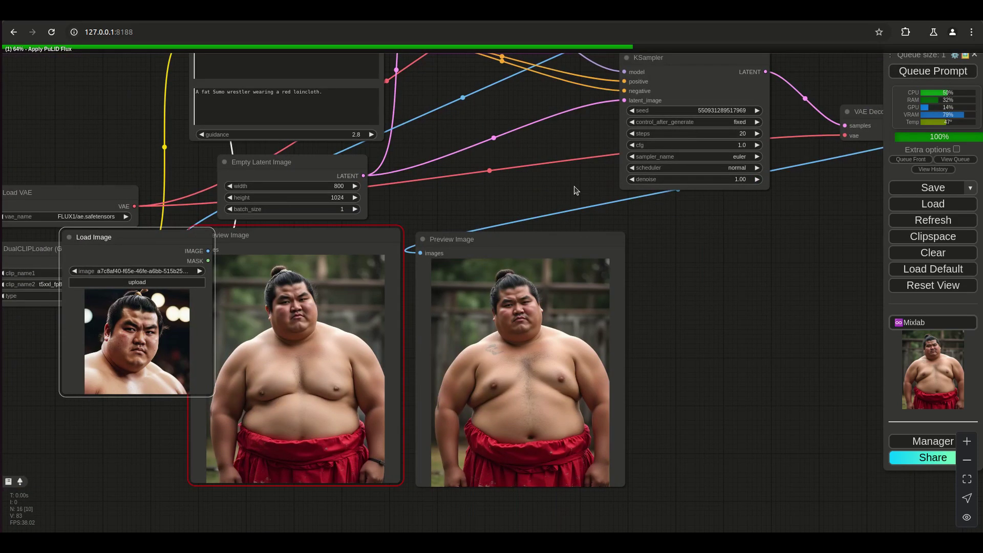
scroll(533, 317, up, 4)
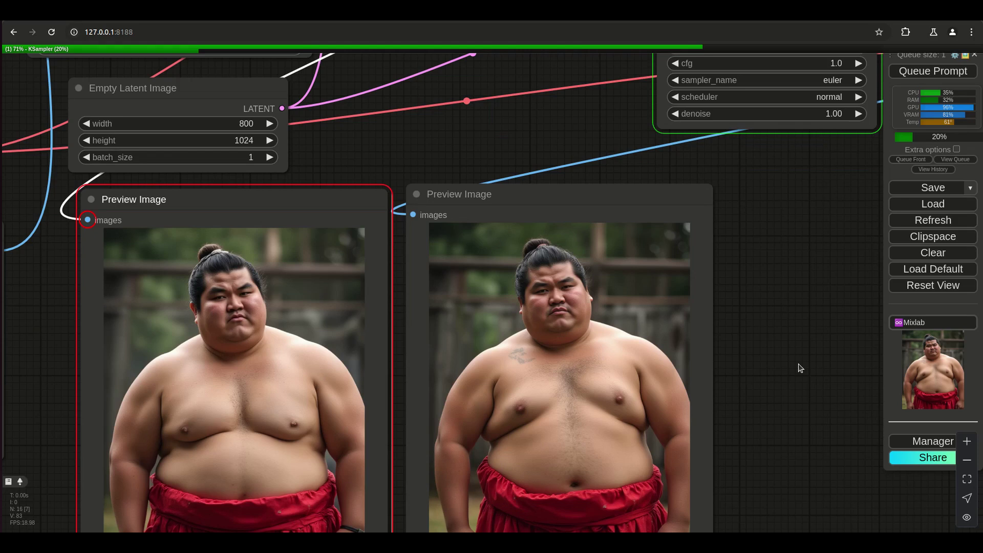
scroll(840, 358, down, 5)
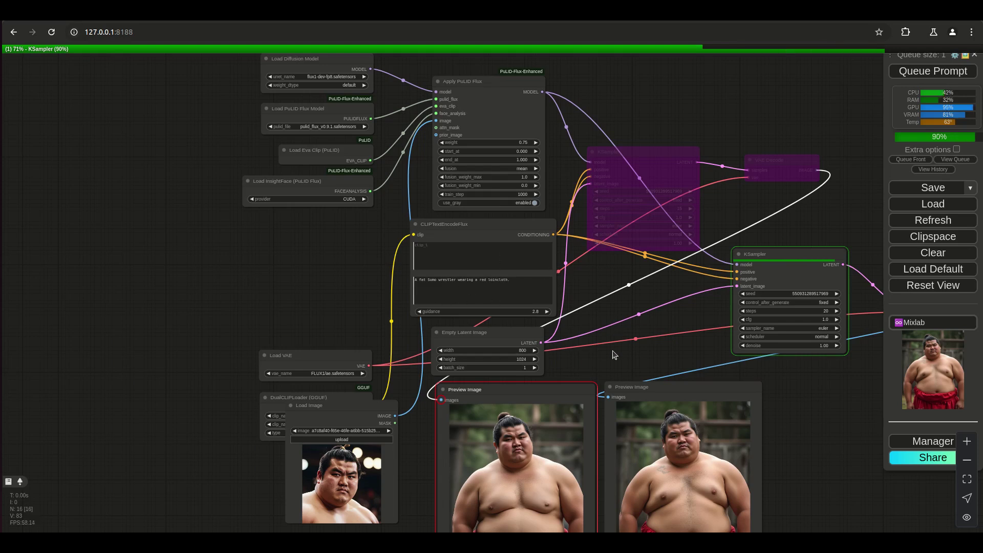
drag(593, 222, 593, 48)
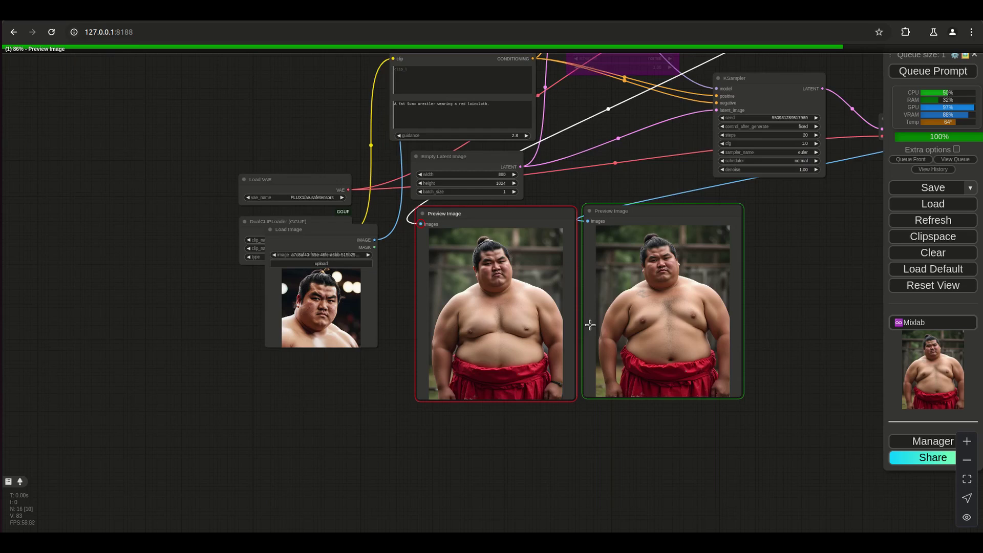
scroll(590, 325, up, 10)
scroll(590, 326, down, 6)
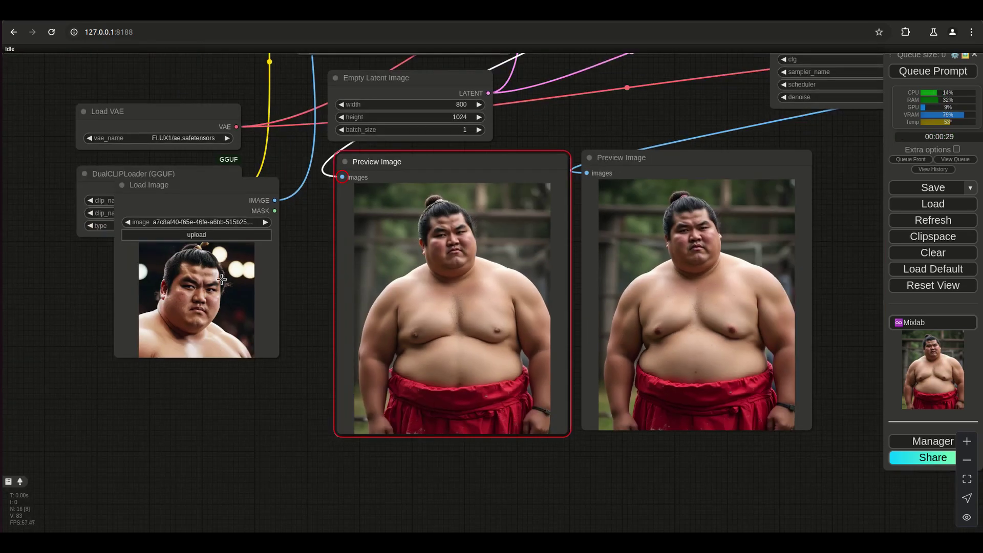
Step: Place the Load Image node between the two Preview Image nodes and compare the reference face with both generated pictures
drag(192, 193, 567, 98)
scroll(657, 346, up, 4)
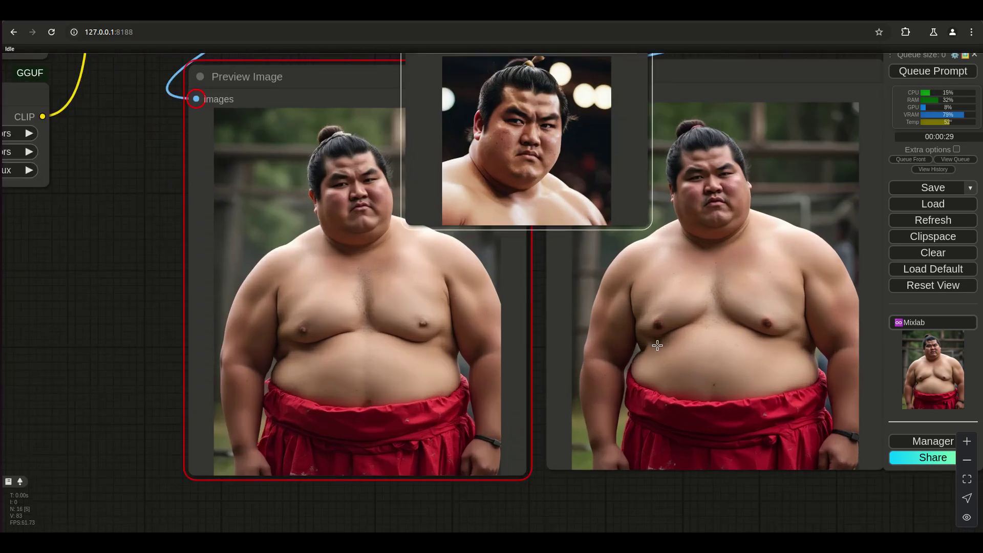
scroll(658, 345, up, 2)
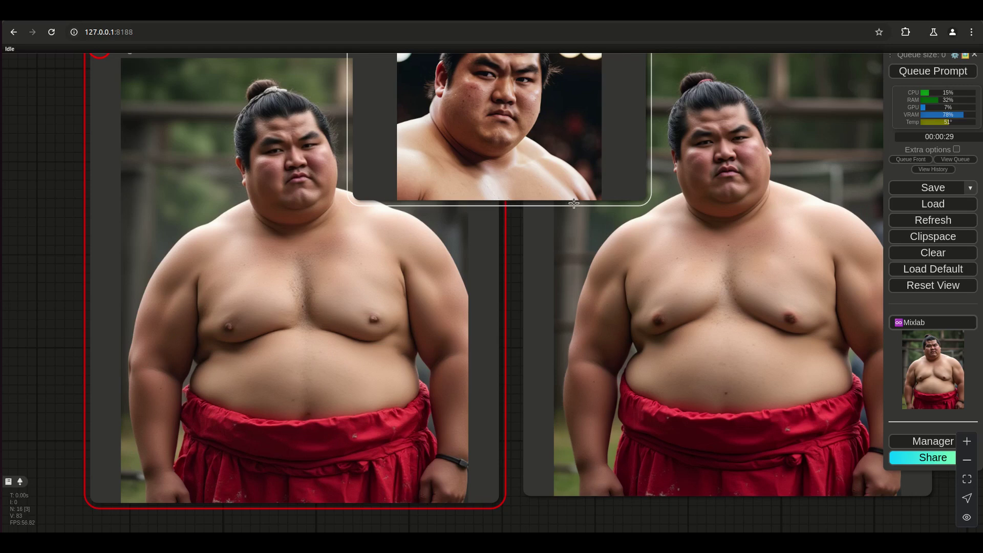
scroll(483, 143, down, 1)
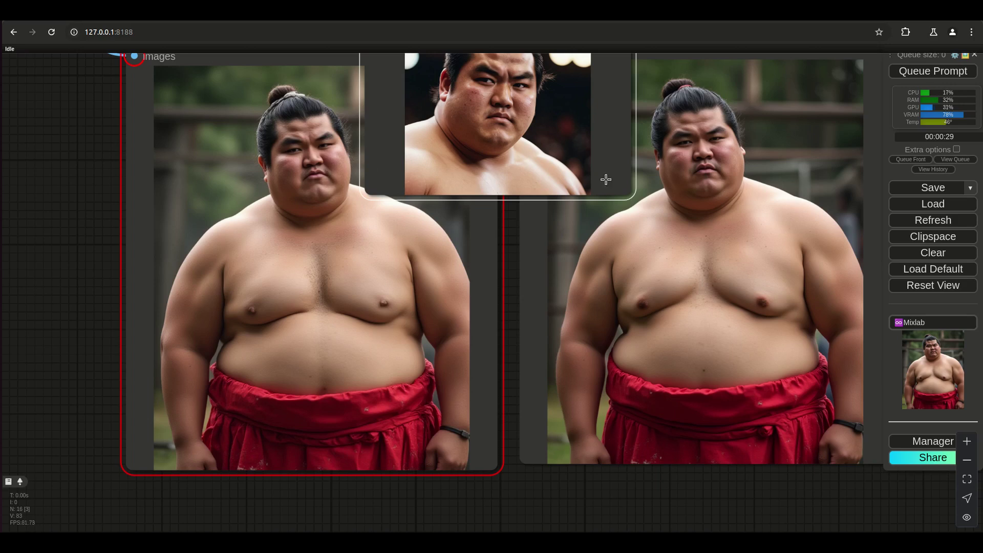
scroll(722, 175, up, 2)
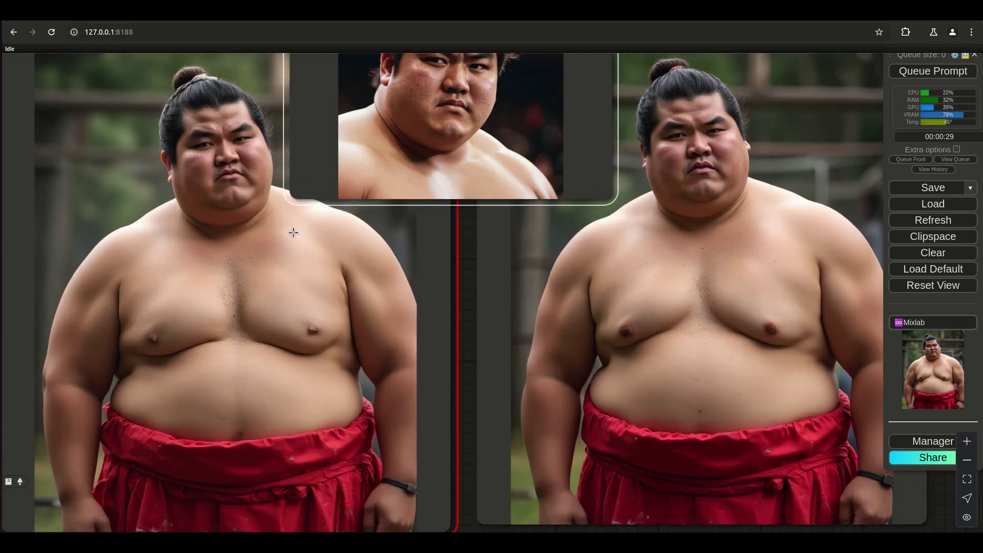
scroll(695, 237, down, 4)
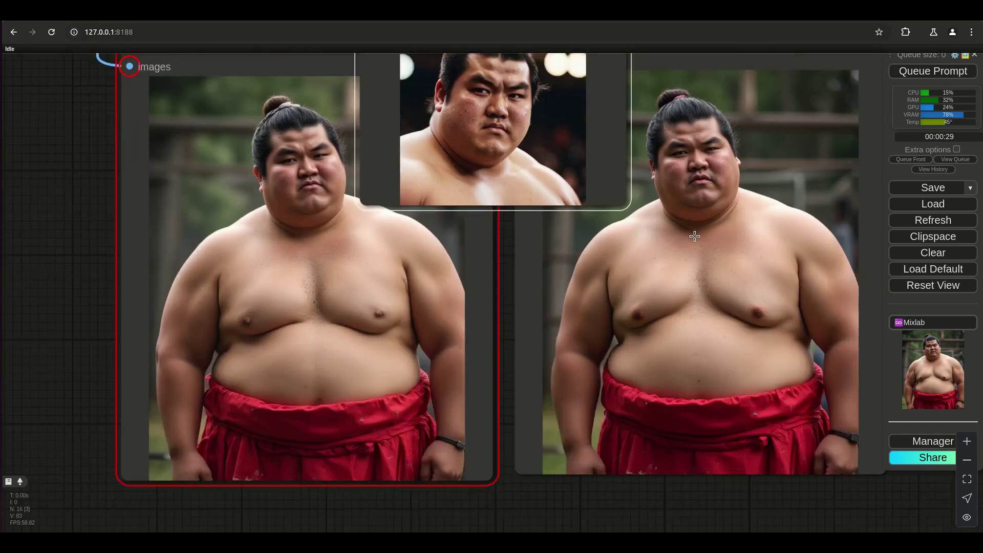
scroll(765, 246, up, 3)
drag(791, 327, 532, 469)
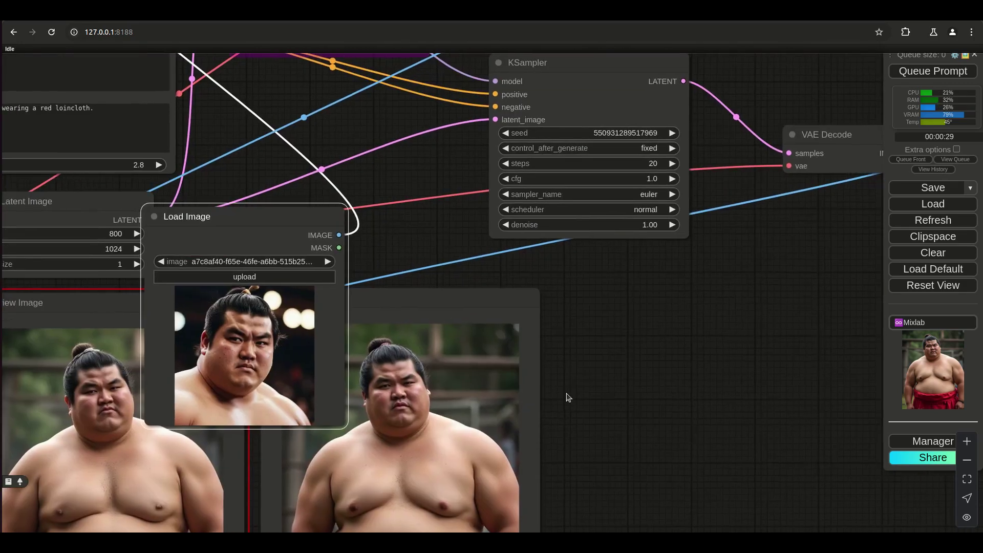
drag(609, 300, 779, 228)
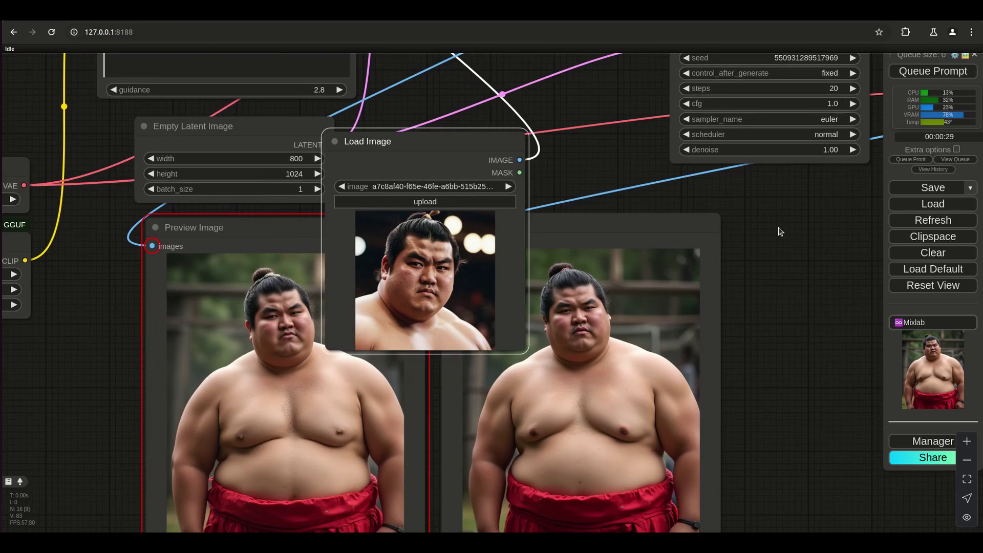
scroll(769, 302, down, 3)
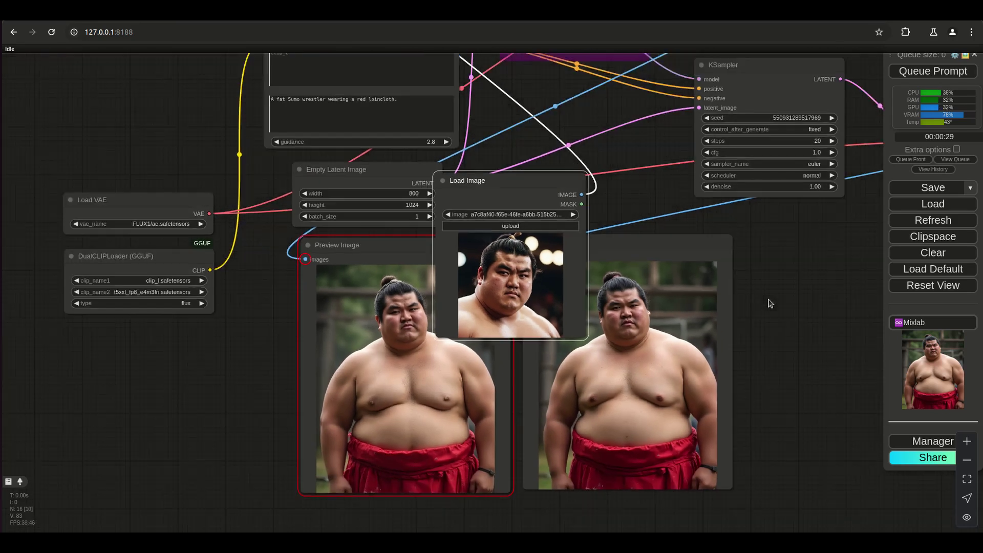
drag(772, 320, 738, 359)
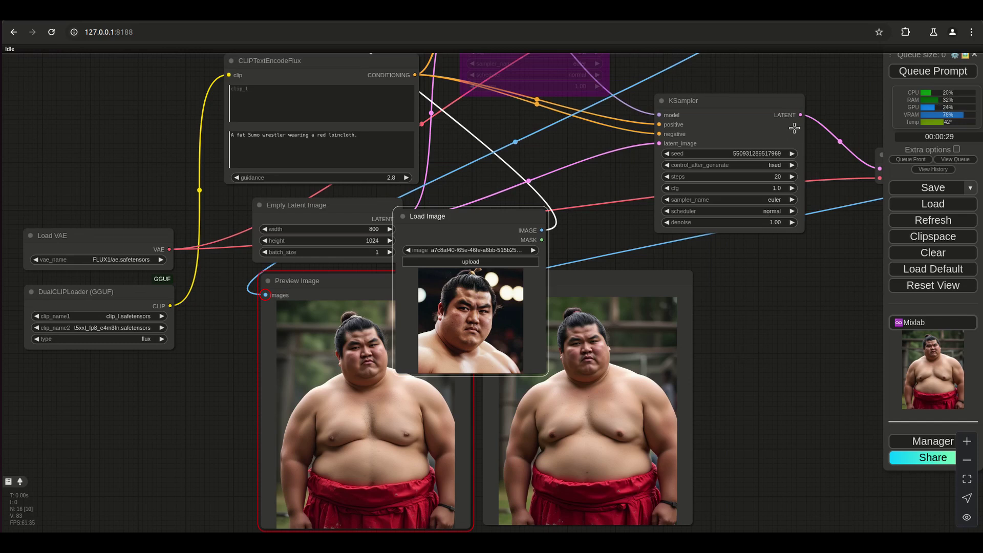
drag(800, 115, 795, 305)
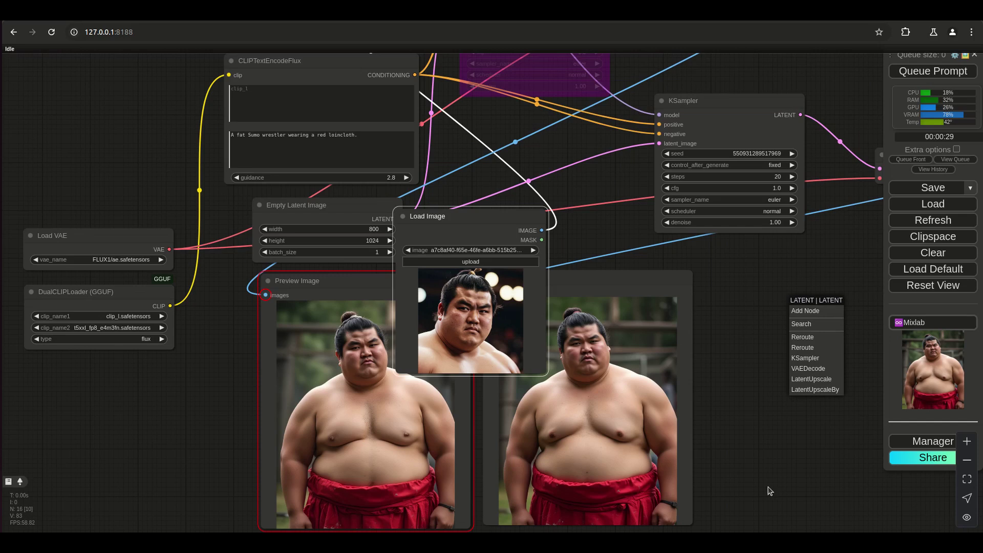
click(771, 488)
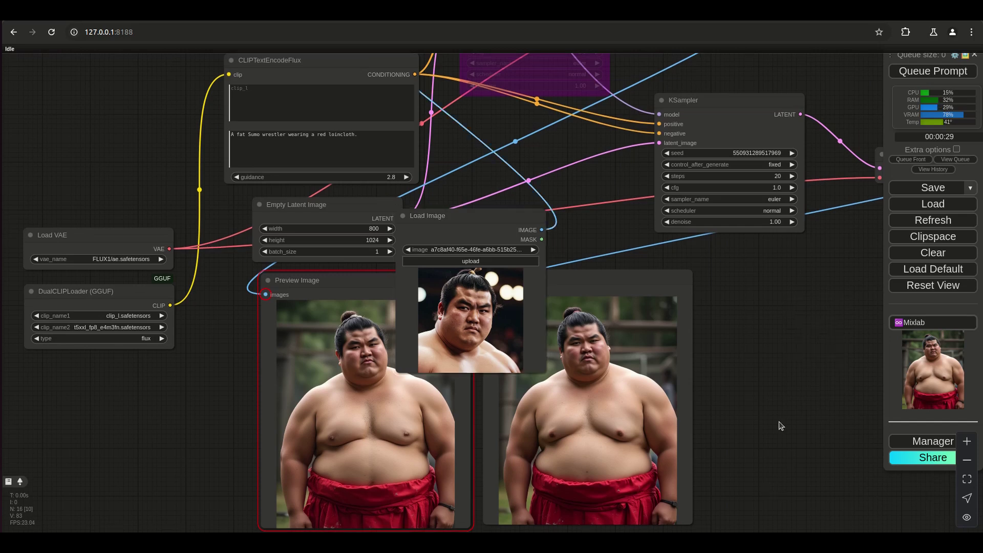
scroll(781, 426, down, 5)
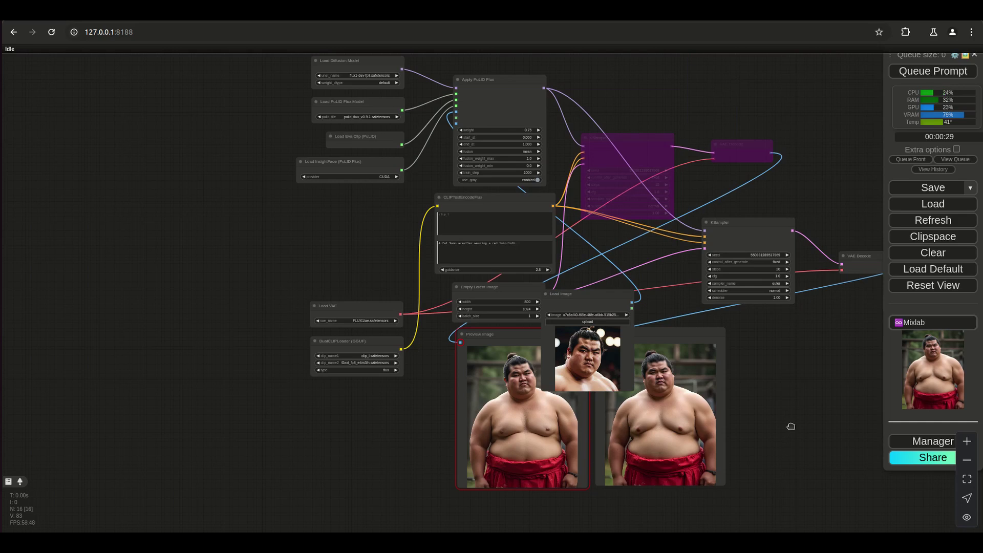
scroll(777, 434, up, 5)
scroll(776, 431, up, 1)
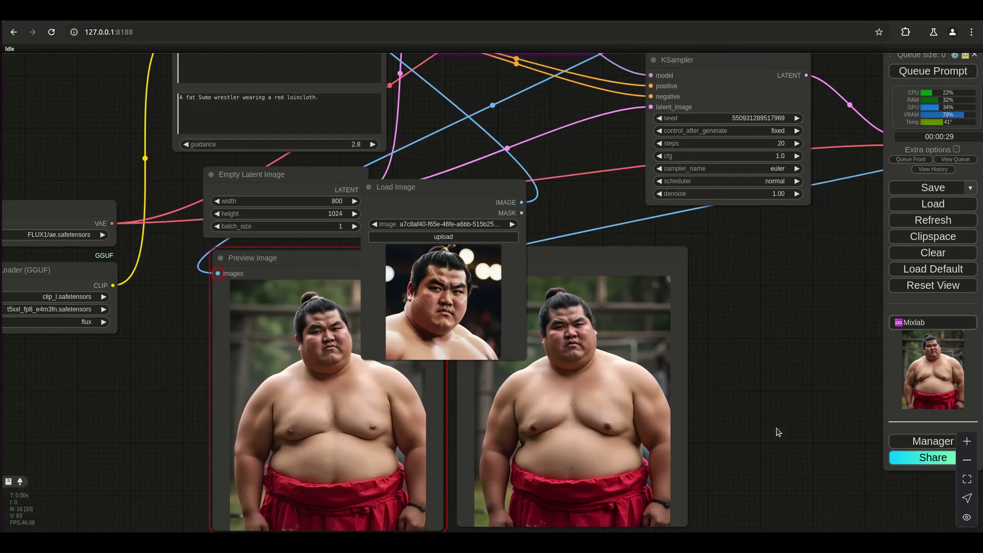
Step: Shift the Load Image node slightly higher between the two previews and check the reference face against the generated faces
scroll(770, 432, up, 4)
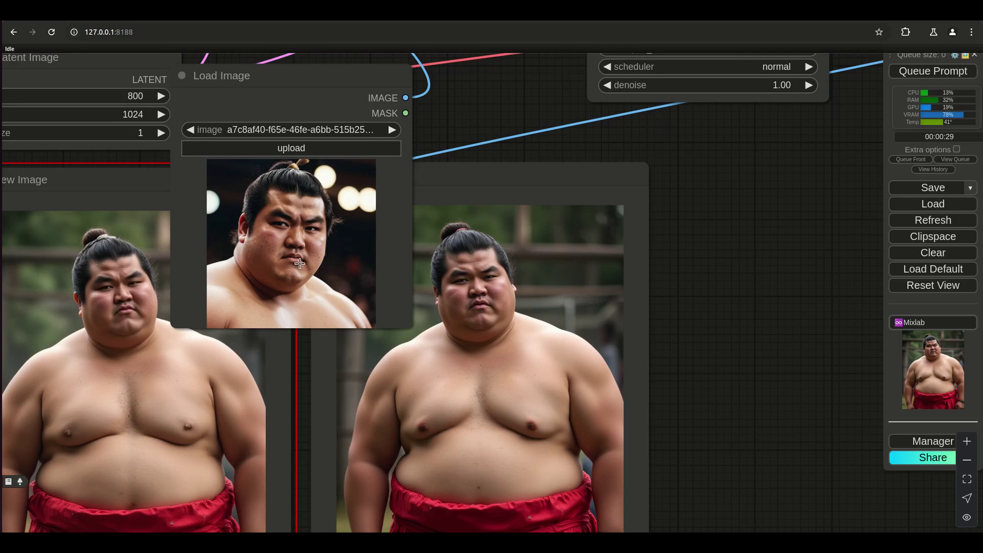
drag(472, 155, 518, 265)
drag(382, 188, 428, 96)
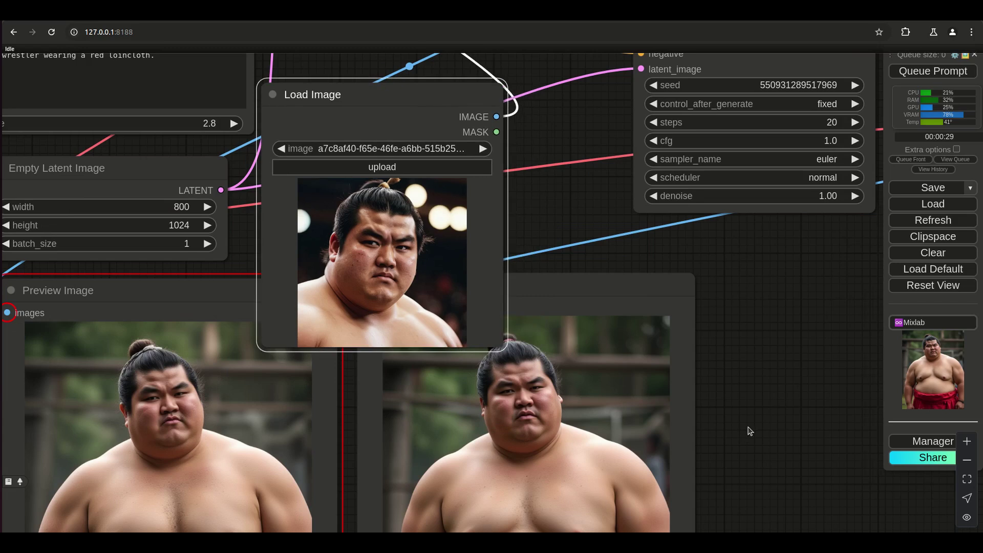
drag(748, 430, 776, 280)
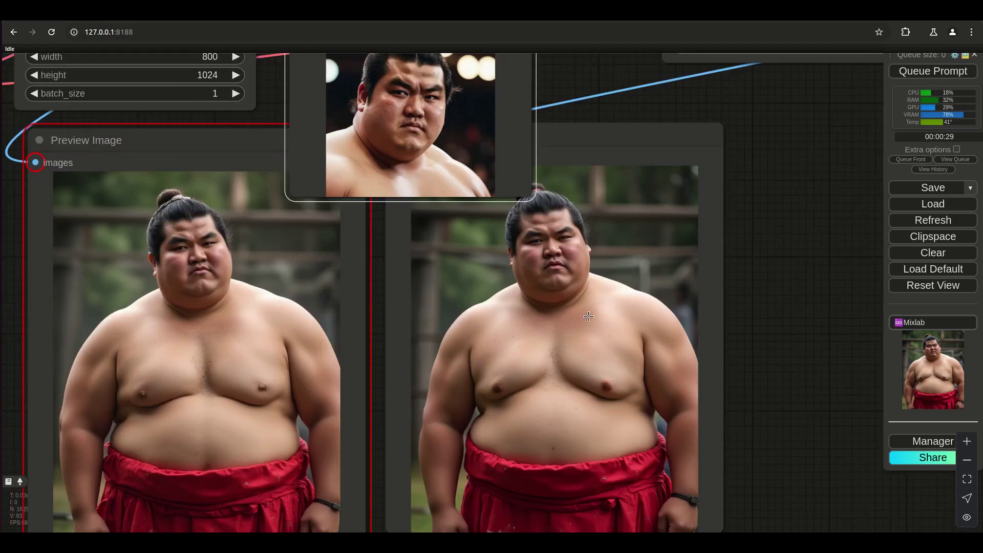
Step: Compare the faces in both previews and return the Load Image node to the space between Load InsightFace and Load VAE
scroll(589, 317, up, 4)
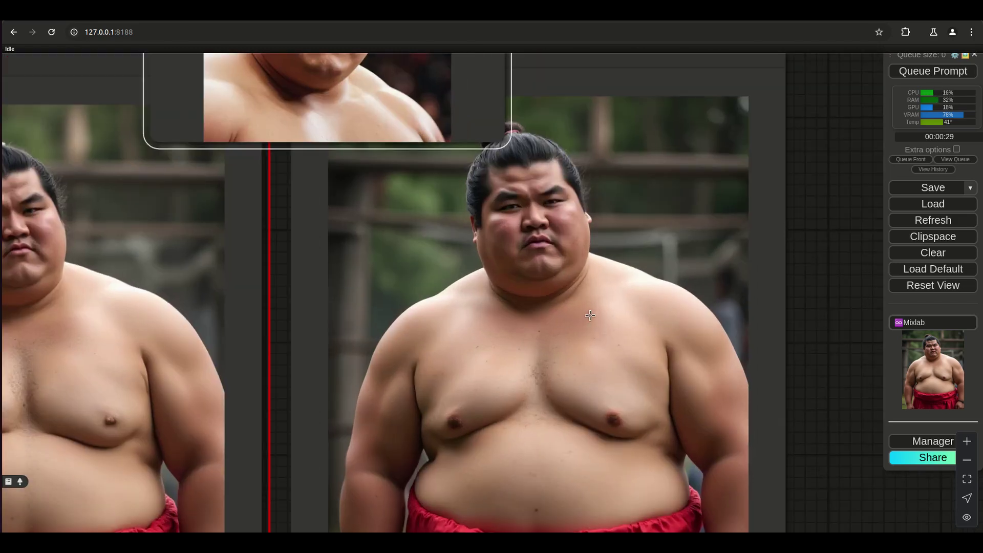
scroll(295, 361, down, 3)
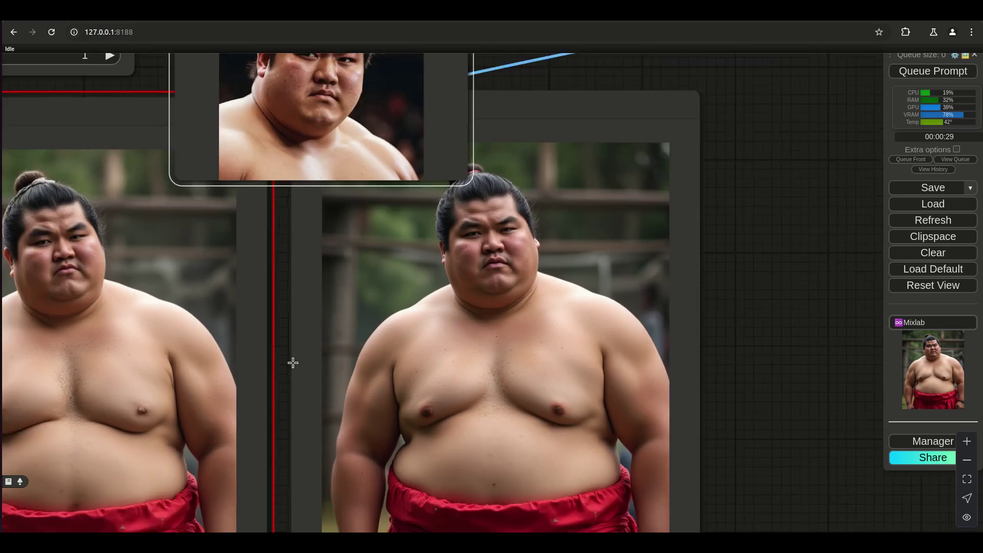
scroll(757, 351, down, 5)
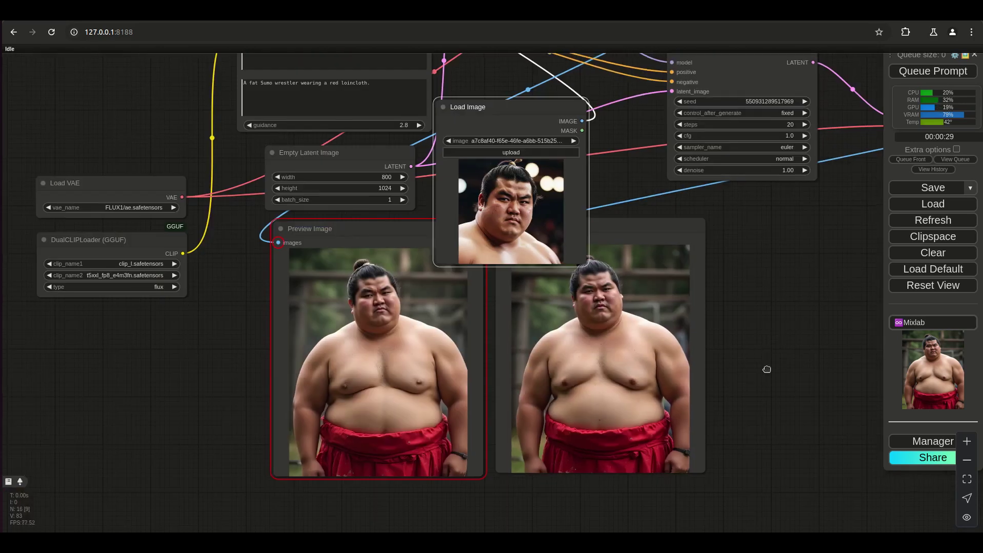
scroll(760, 381, down, 1)
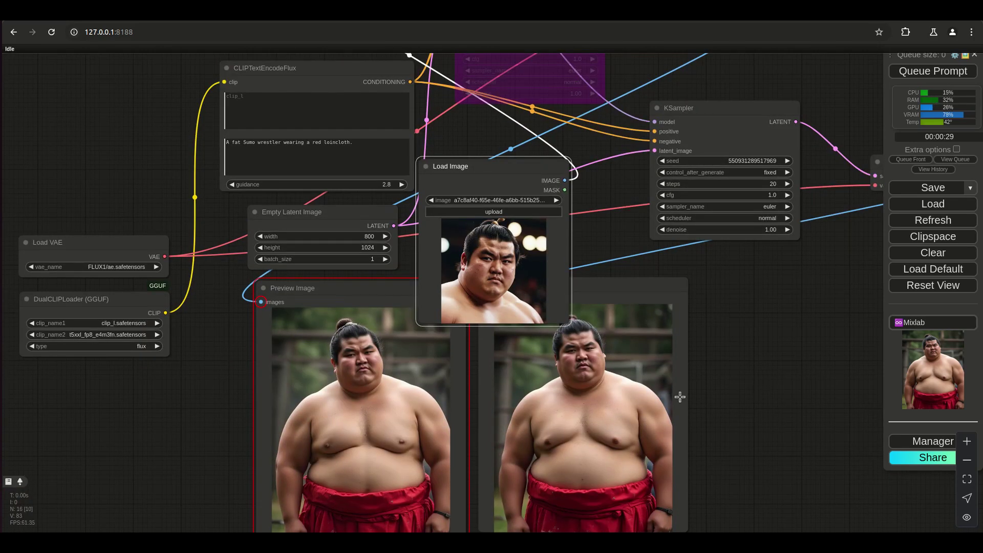
scroll(713, 439, up, 5)
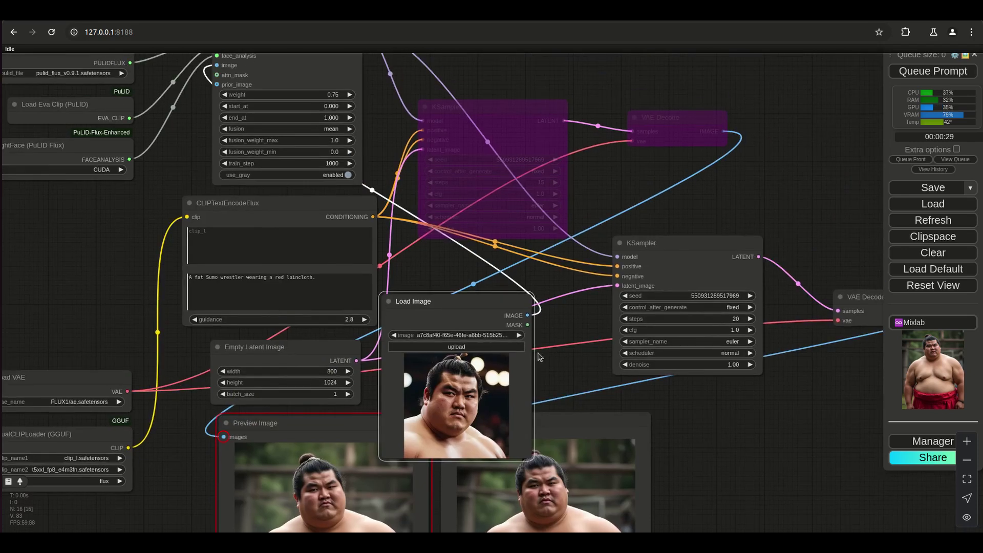
drag(495, 310, 97, 208)
drag(493, 333, 555, 332)
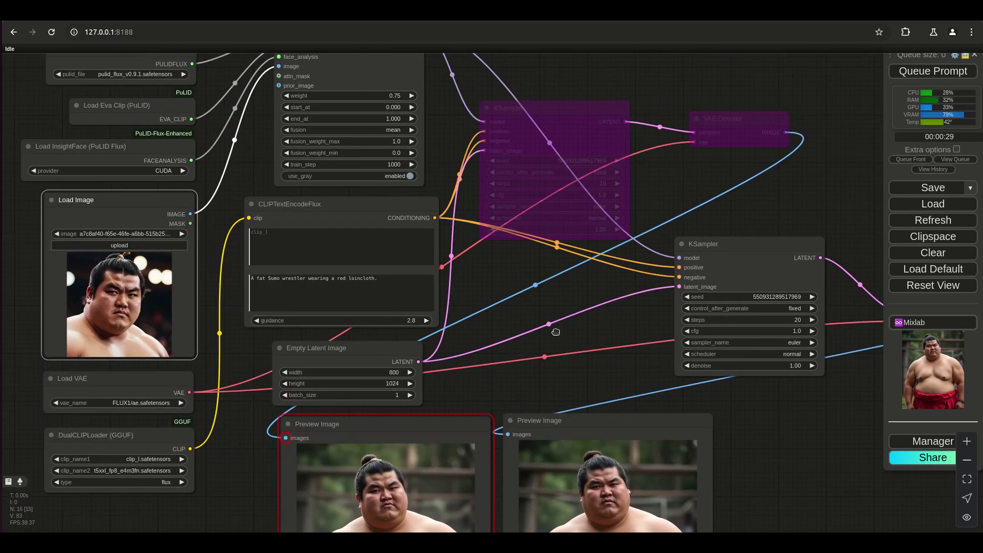
Step: Set the fusion method of the Apply PuLID Flux node to norm_id
scroll(555, 332, down, 2)
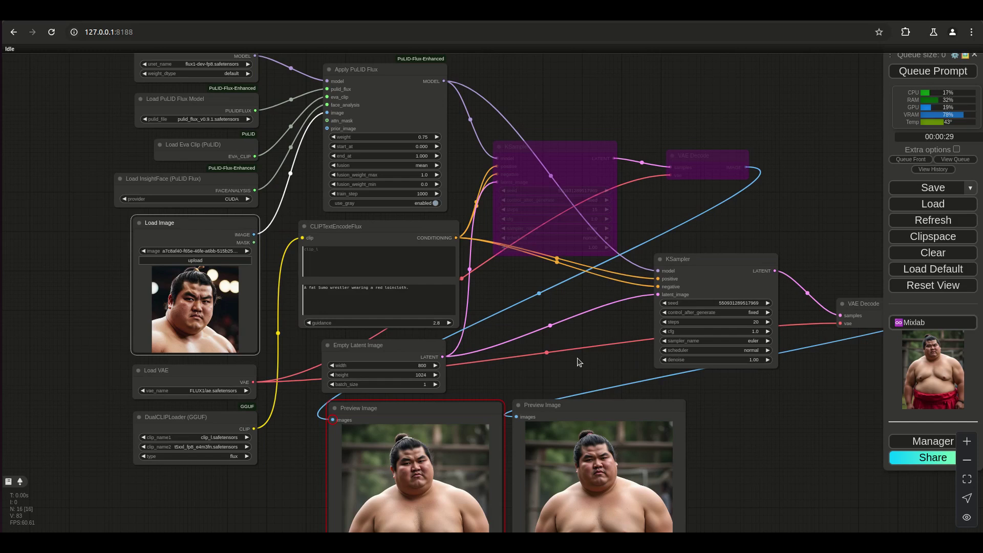
drag(506, 345, 530, 407)
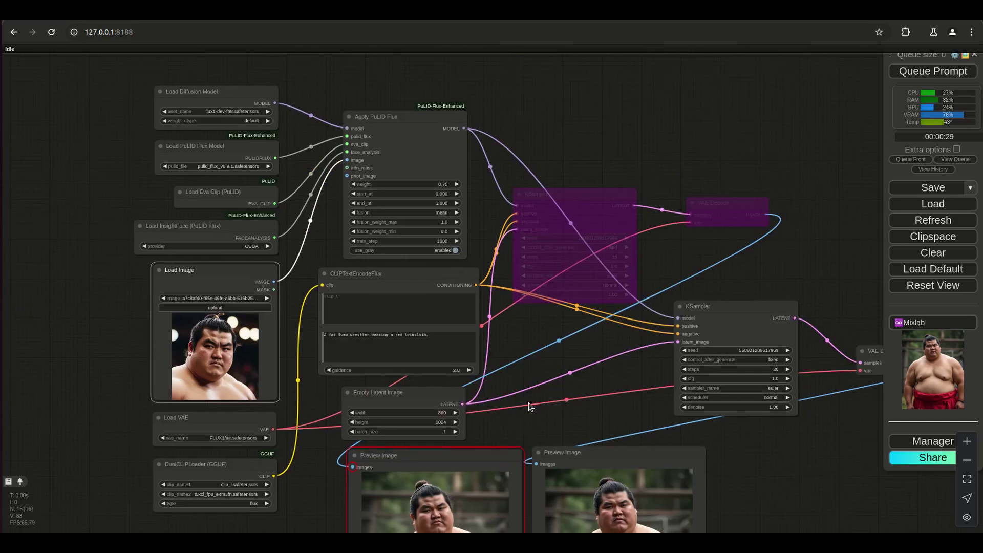
scroll(530, 407, up, 6)
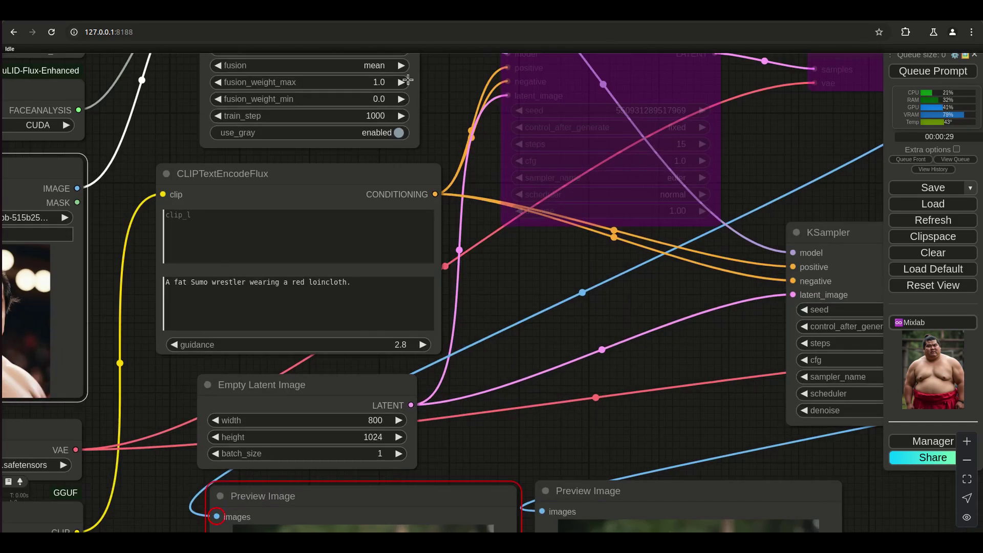
drag(586, 419, 595, 522)
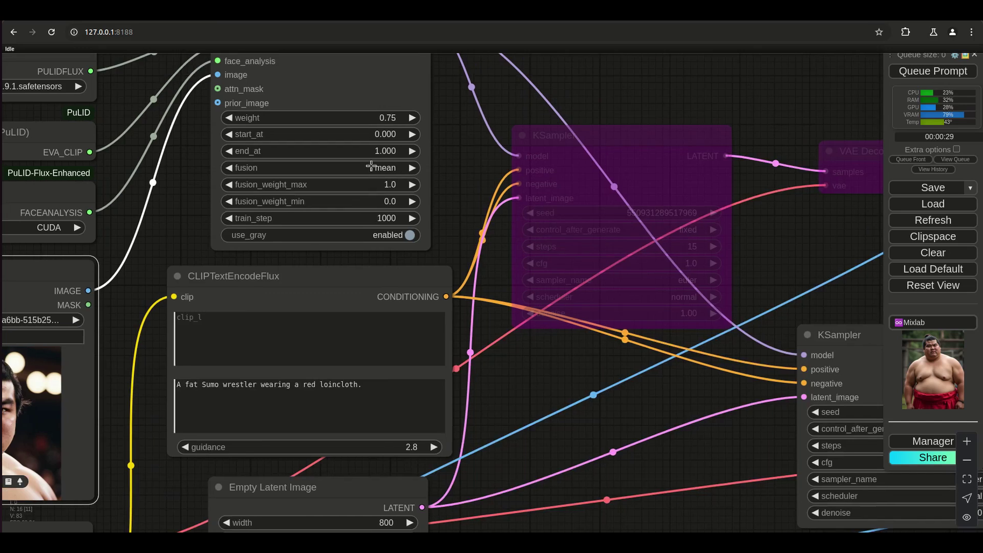
click(405, 168)
click(405, 168)
click(405, 168)
click(400, 168)
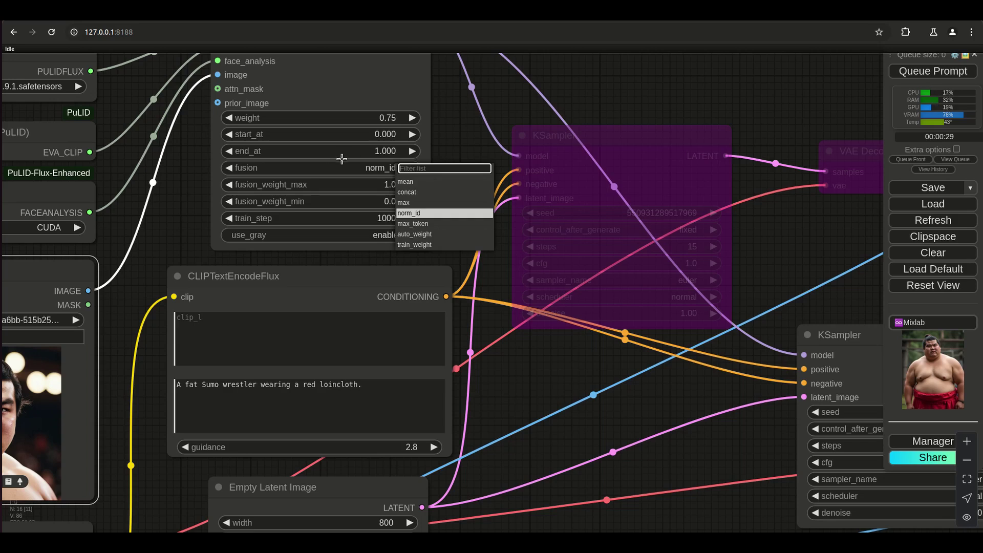
click(327, 169)
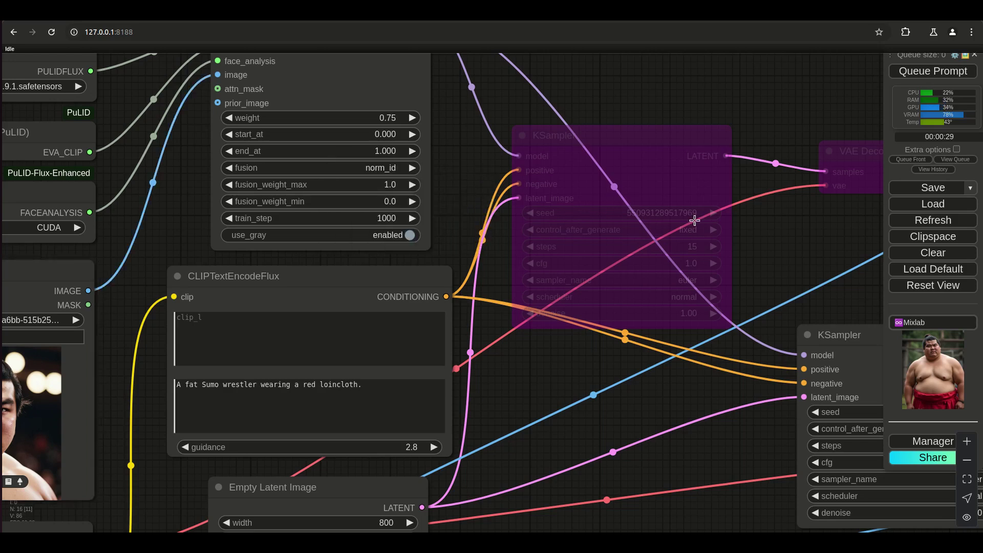
Step: Generate the wrestler picture with the new fusion method and compare the second preview with the first one
click(933, 72)
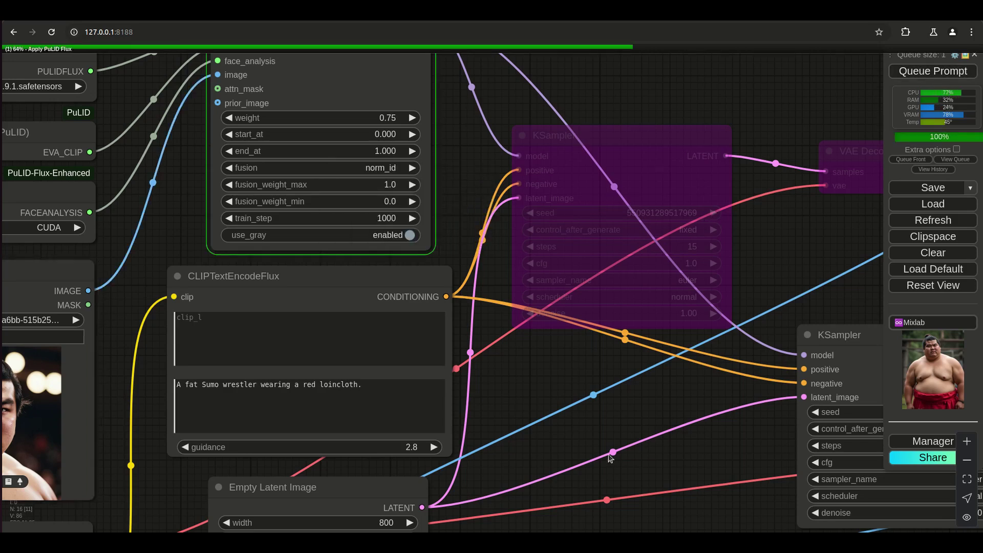
scroll(609, 458, down, 5)
drag(605, 473, 538, 220)
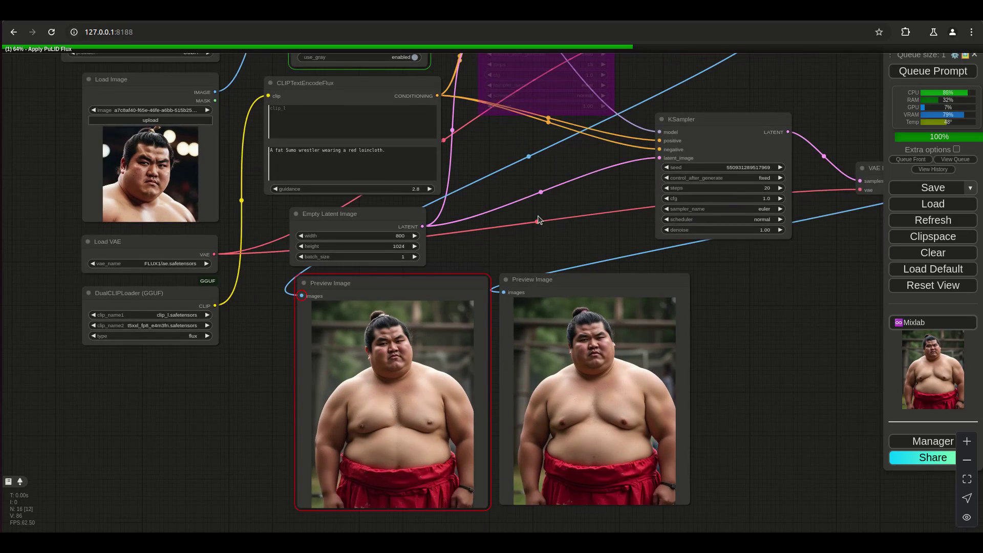
drag(537, 220, 577, 384)
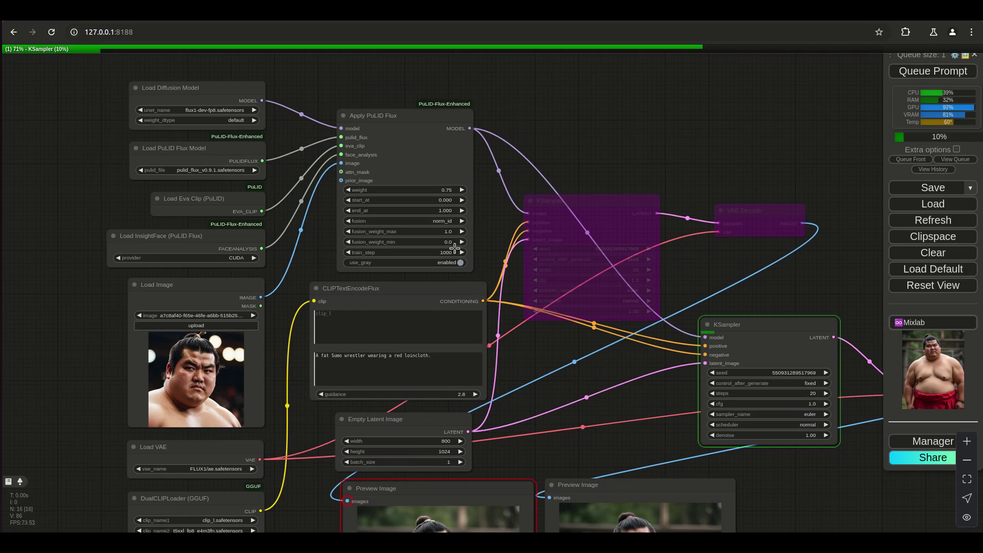
scroll(447, 225, up, 3)
scroll(447, 224, up, 1)
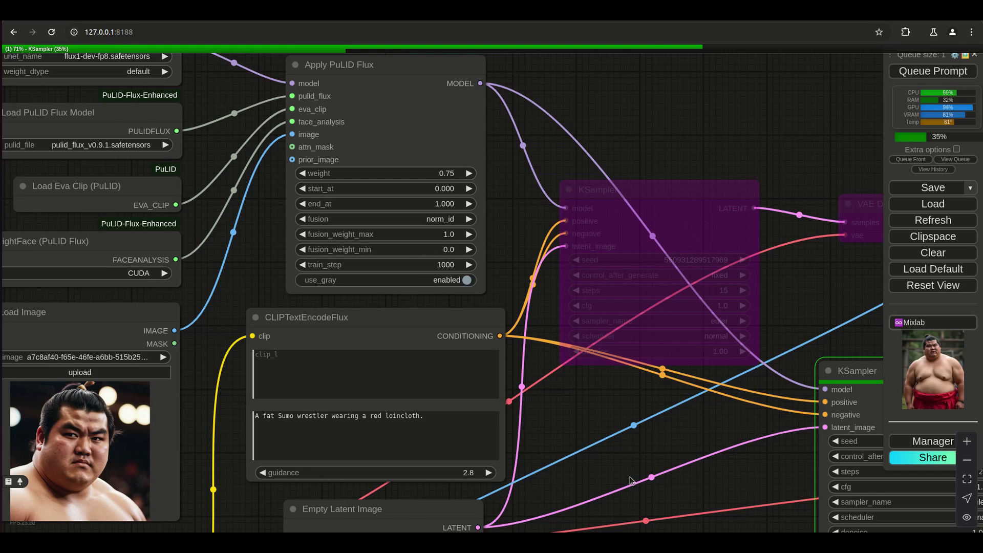
drag(494, 322, 422, 241)
scroll(527, 382, down, 3)
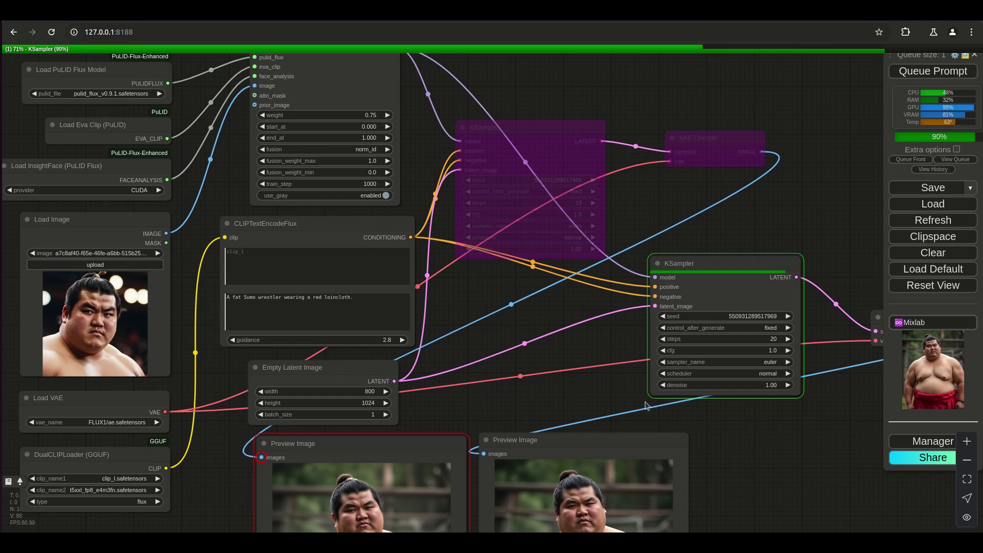
scroll(709, 323, up, 5)
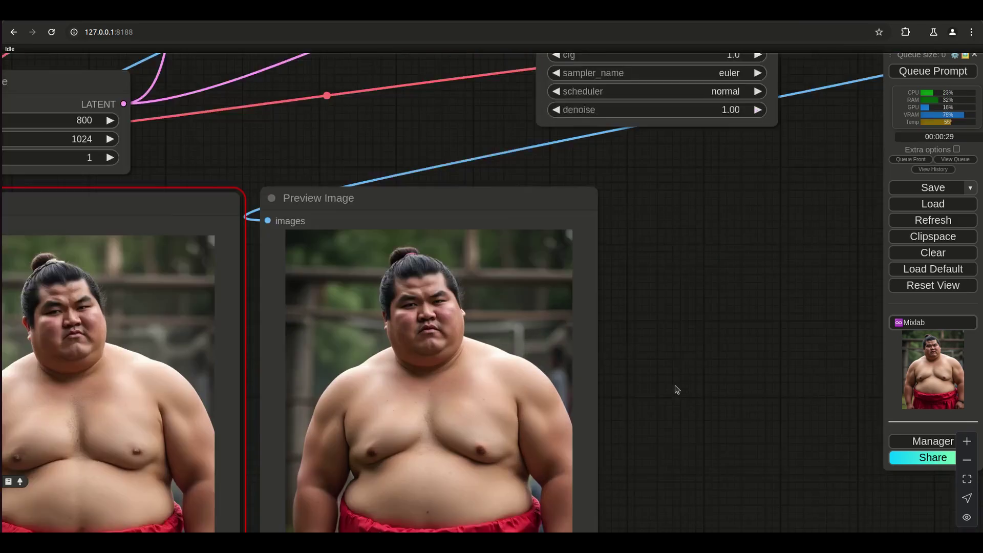
scroll(677, 390, up, 4)
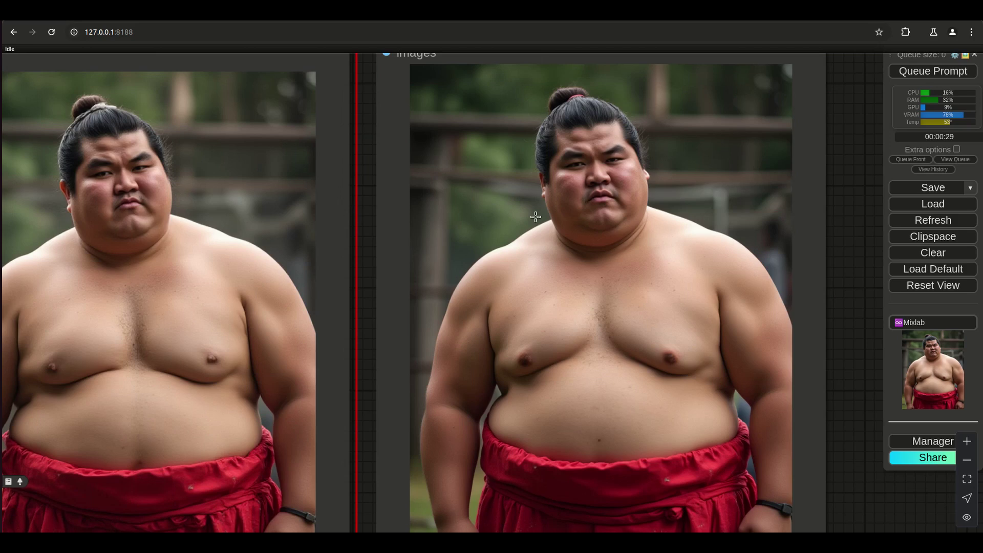
scroll(556, 307, down, 5)
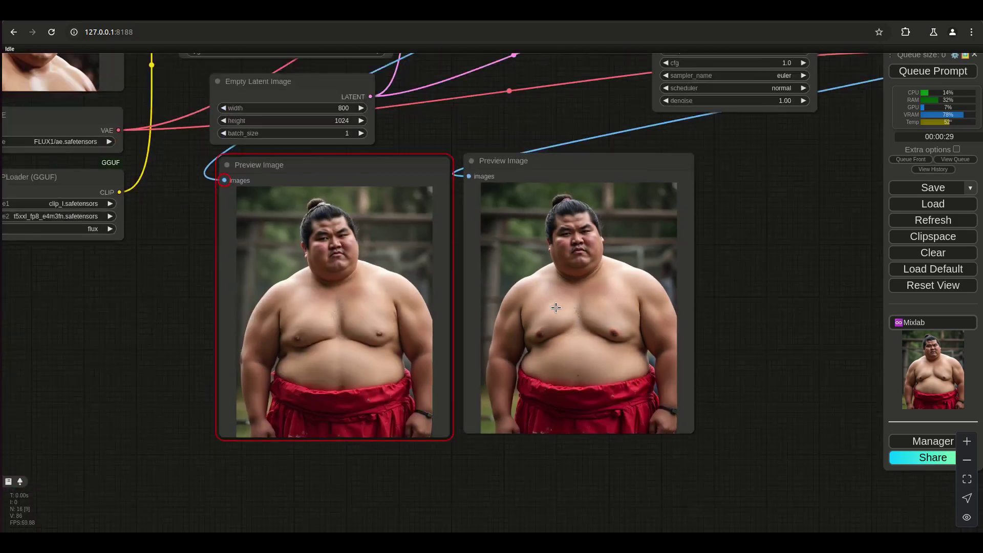
scroll(556, 307, down, 1)
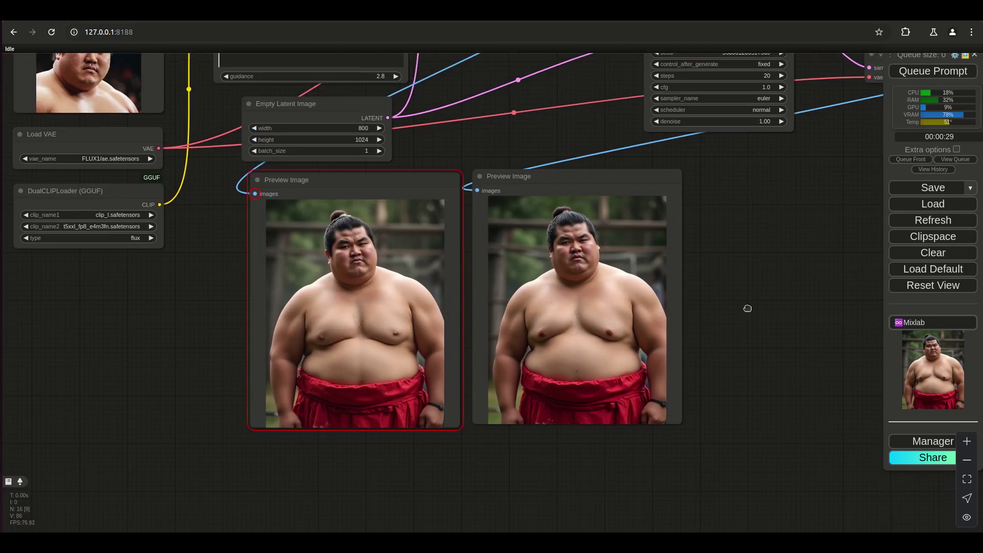
Step: Examine the complete workflow and compare the reference face with the pictures in both Preview Image nodes
scroll(758, 343, down, 2)
scroll(666, 369, down, 1)
drag(640, 373, 704, 467)
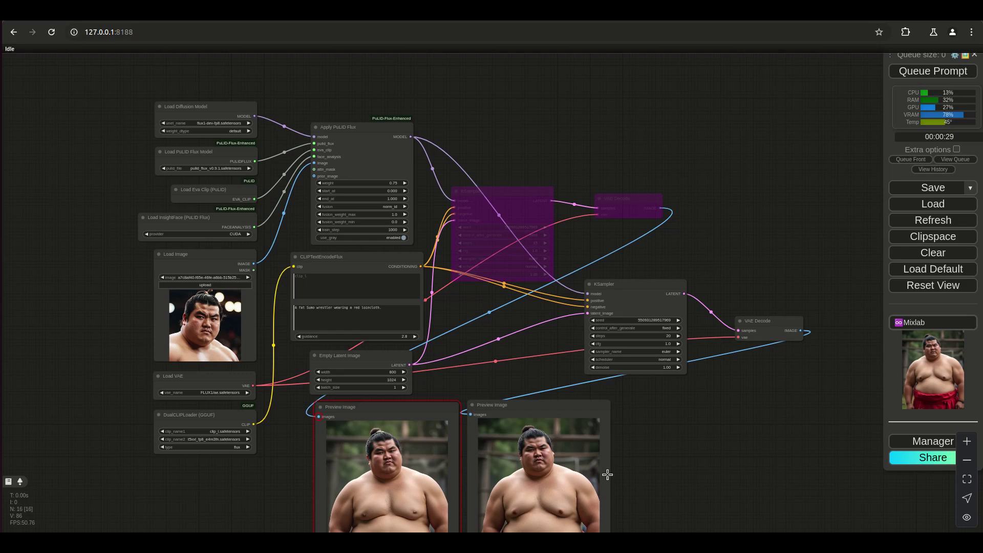
scroll(608, 475, up, 5)
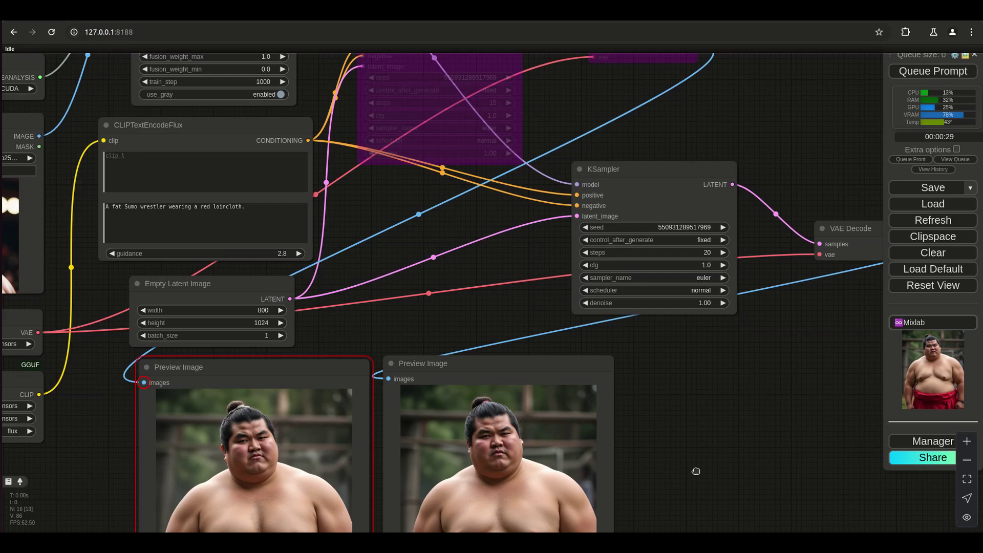
scroll(697, 472, down, 4)
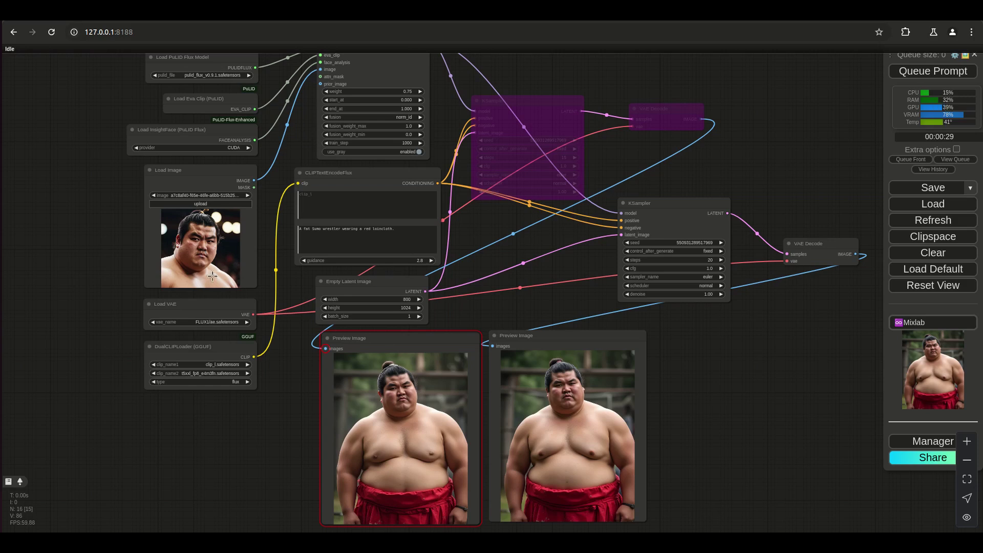
scroll(726, 420, up, 4)
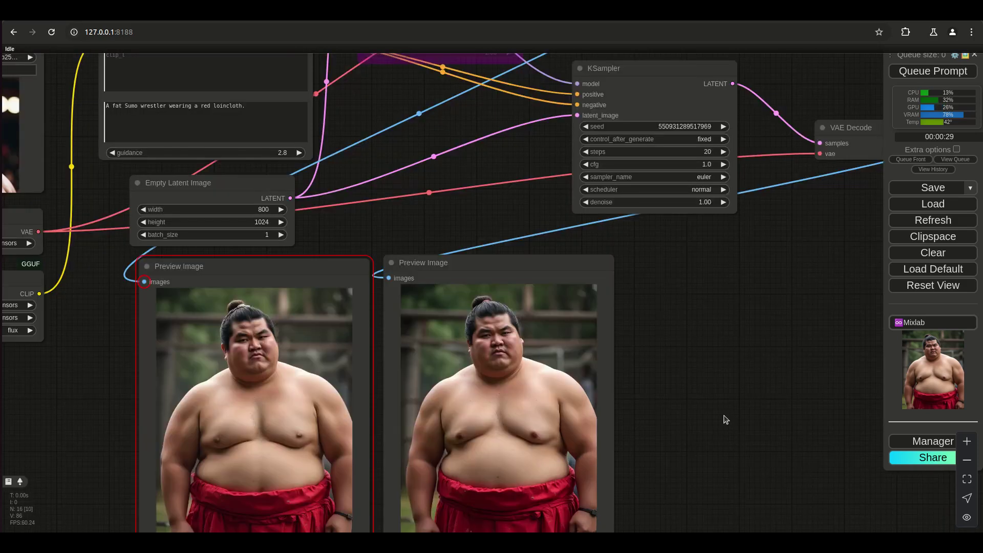
scroll(726, 420, down, 4)
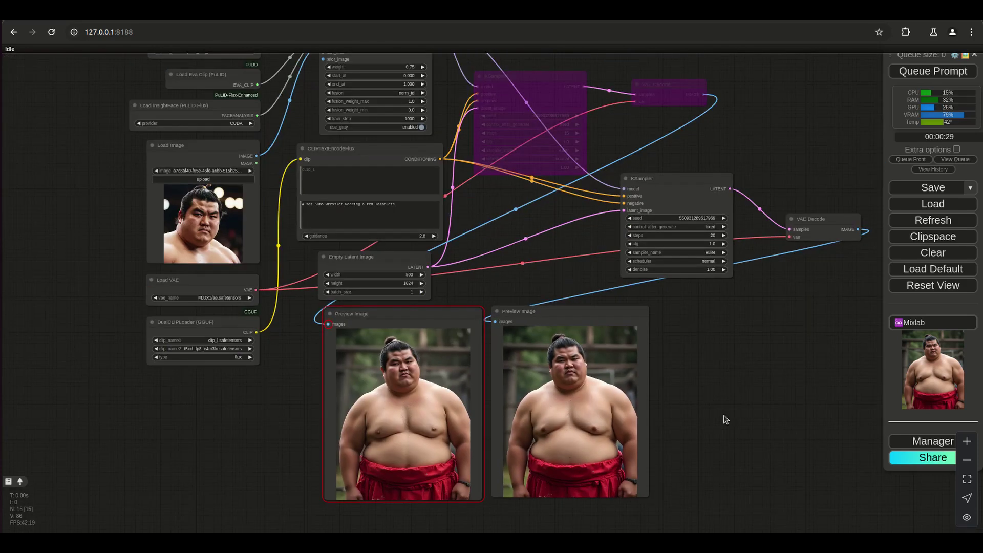
scroll(762, 465, down, 3)
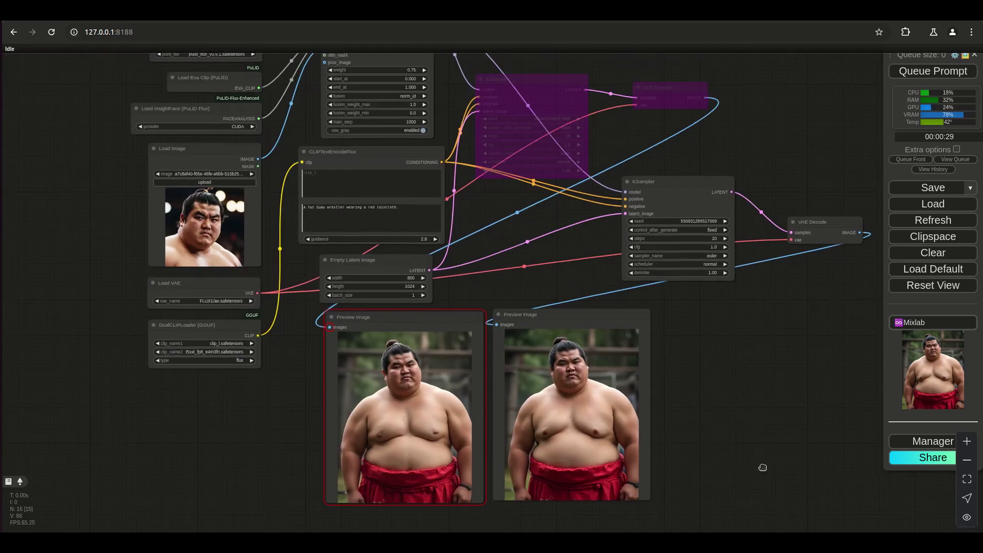
scroll(773, 498, up, 5)
drag(774, 497, 753, 446)
scroll(752, 445, down, 2)
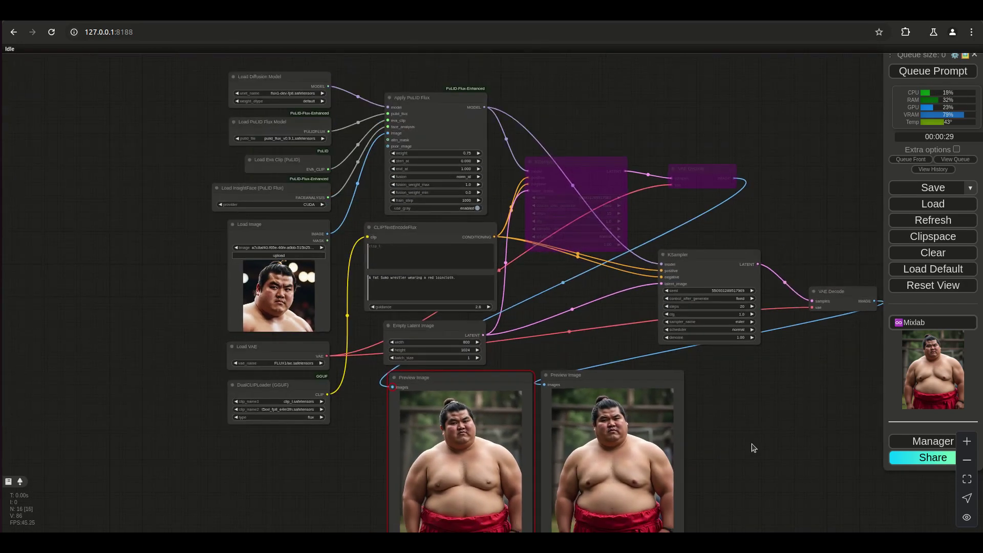
Step: Place the active KSampler directly below the bypassed KSampler and set its VAE Decode node right beside it
scroll(753, 448, up, 1)
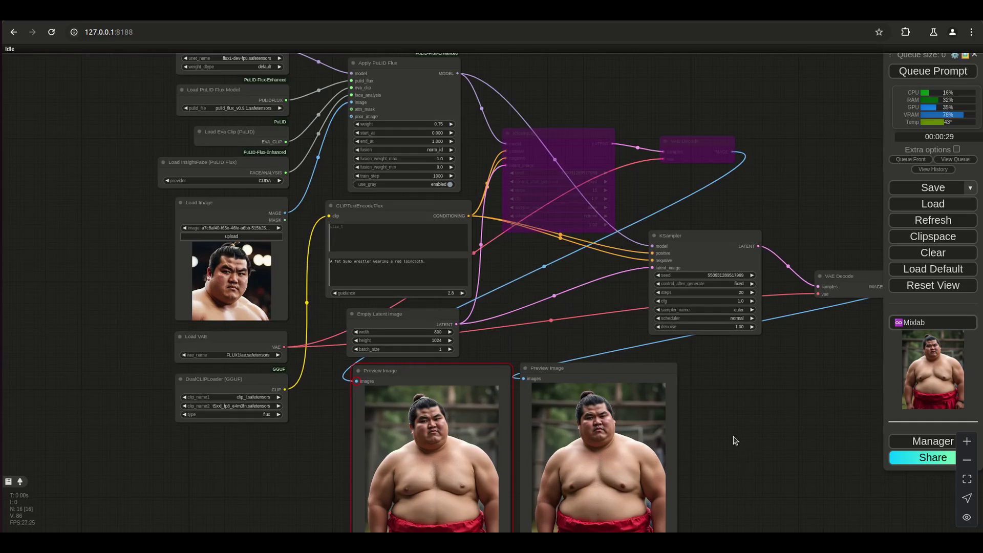
drag(691, 241, 552, 251)
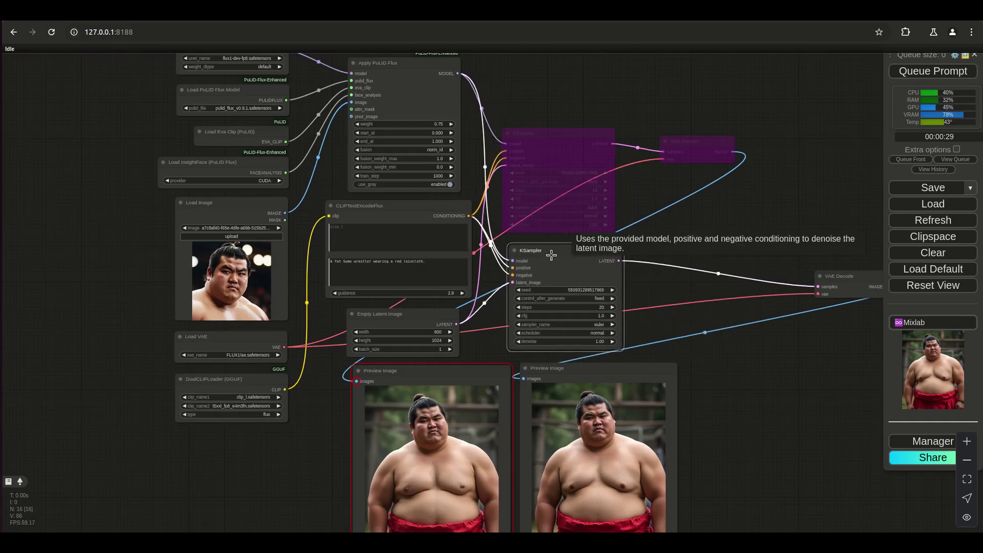
drag(478, 179, 553, 322)
scroll(553, 321, up, 2)
scroll(552, 321, up, 3)
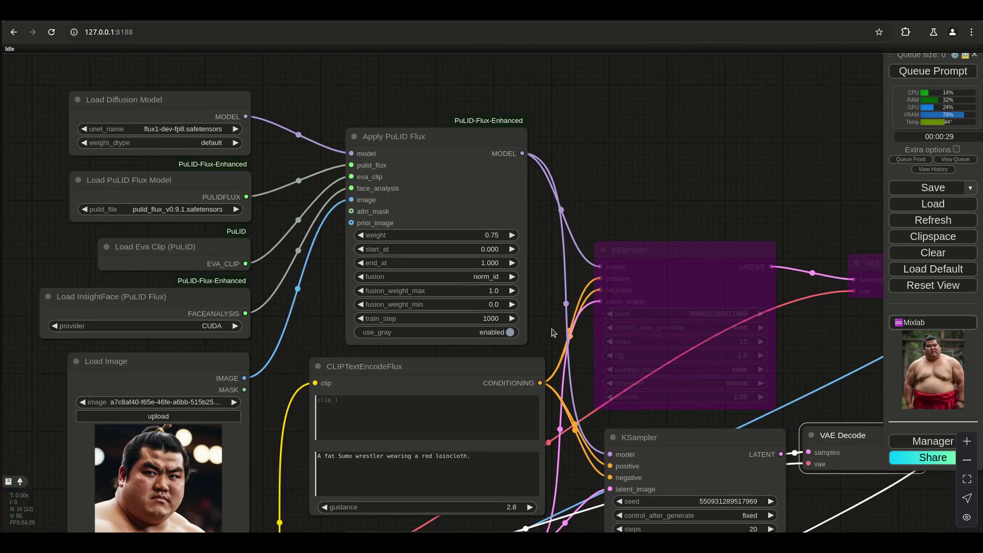
drag(552, 329, 541, 250)
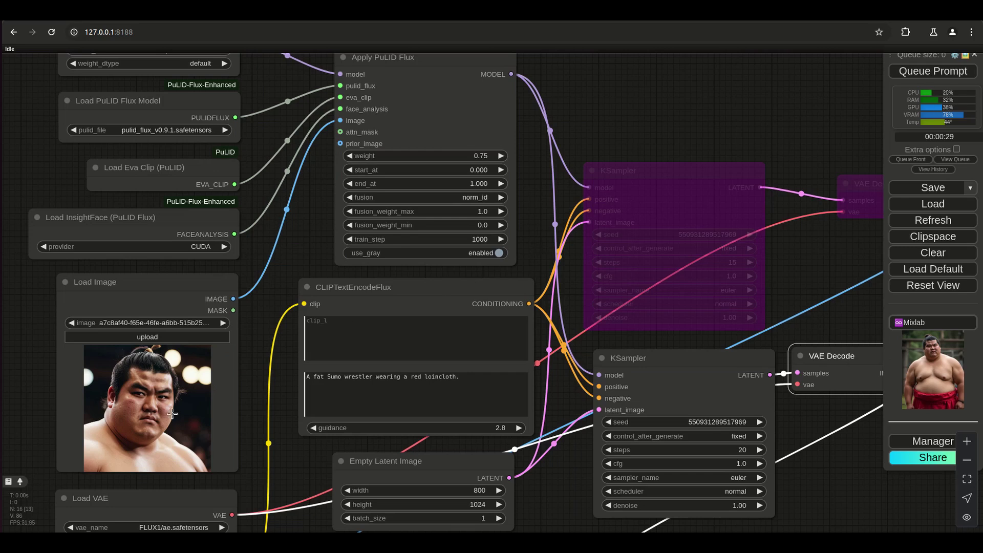
scroll(172, 411, up, 5)
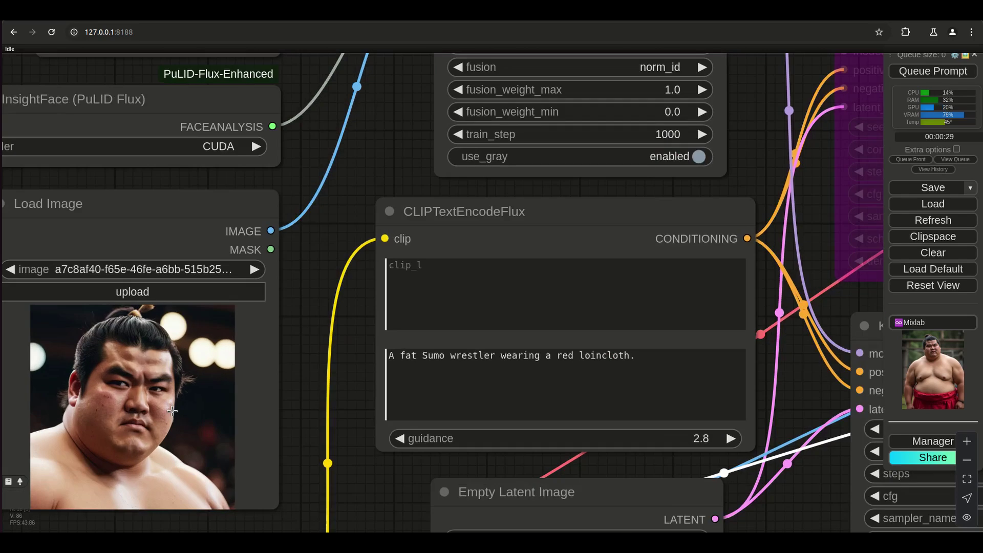
scroll(172, 411, down, 5)
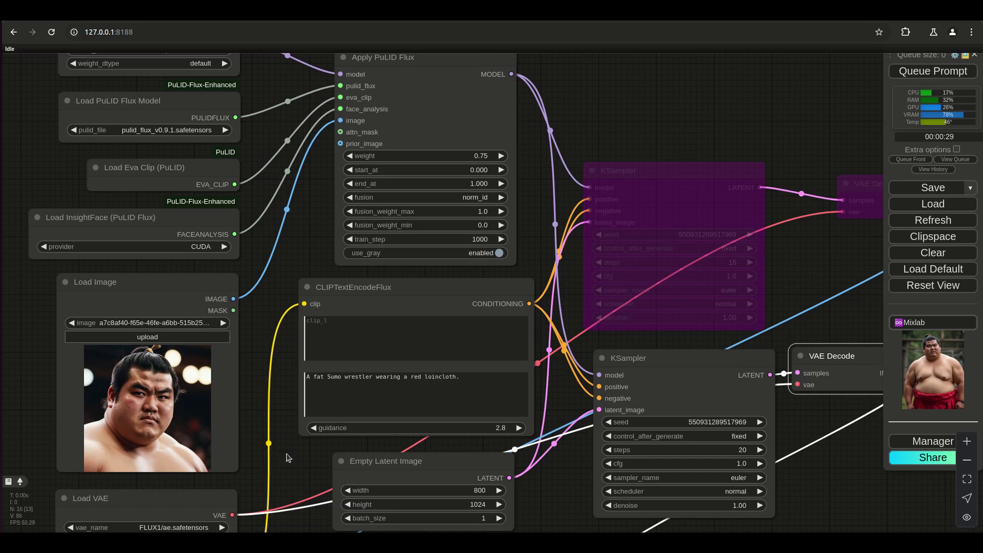
scroll(288, 457, down, 2)
drag(288, 457, 286, 338)
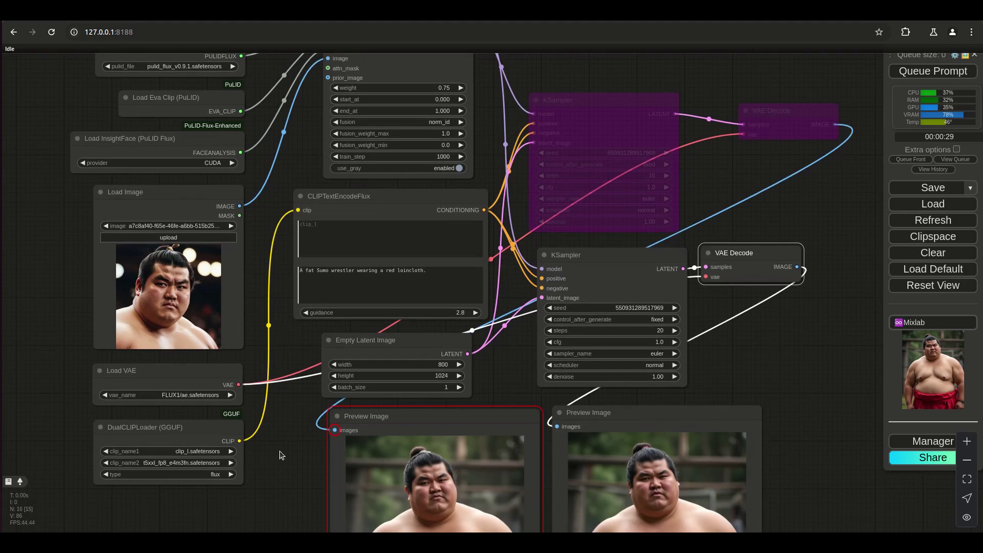
Step: Review the node settings and connections of the rearranged workflow and compare both wrestler previews with the reference face
scroll(281, 455, down, 4)
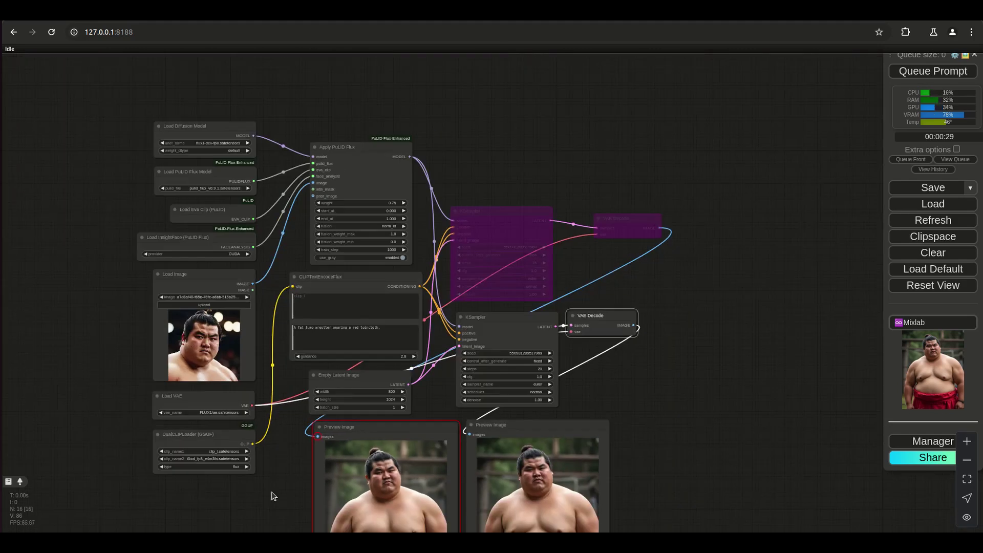
scroll(273, 496, up, 4)
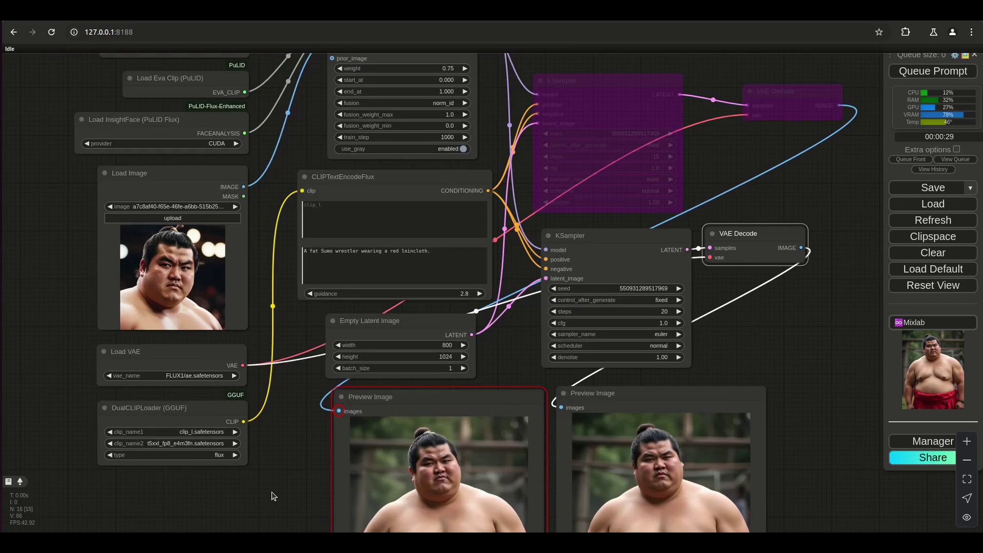
scroll(277, 493, down, 3)
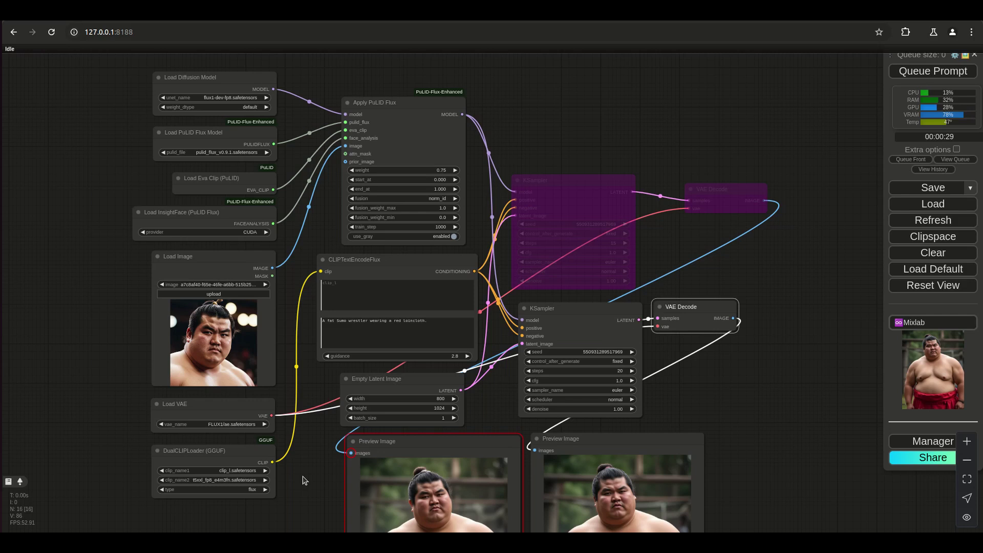
drag(304, 480, 296, 459)
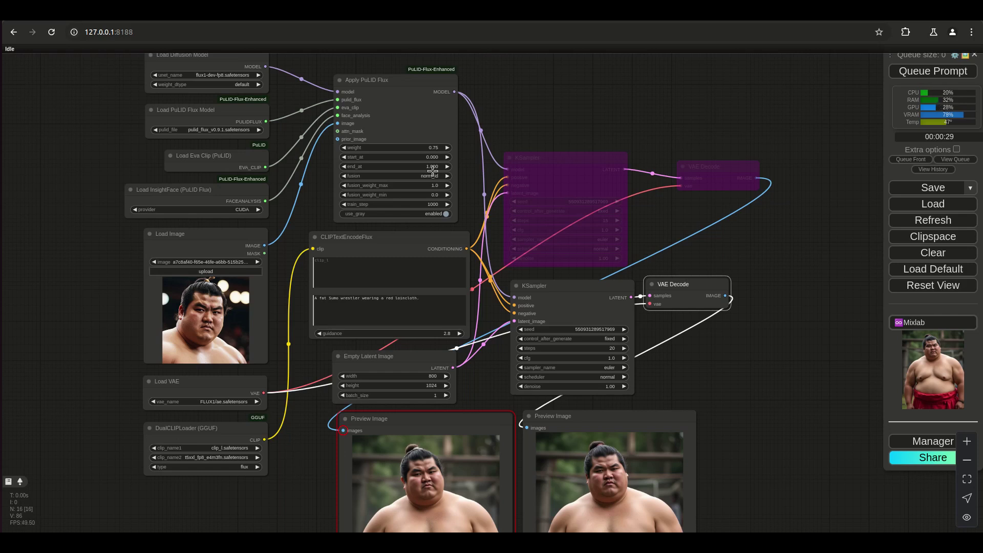
click(762, 436)
drag(631, 298, 759, 412)
click(748, 393)
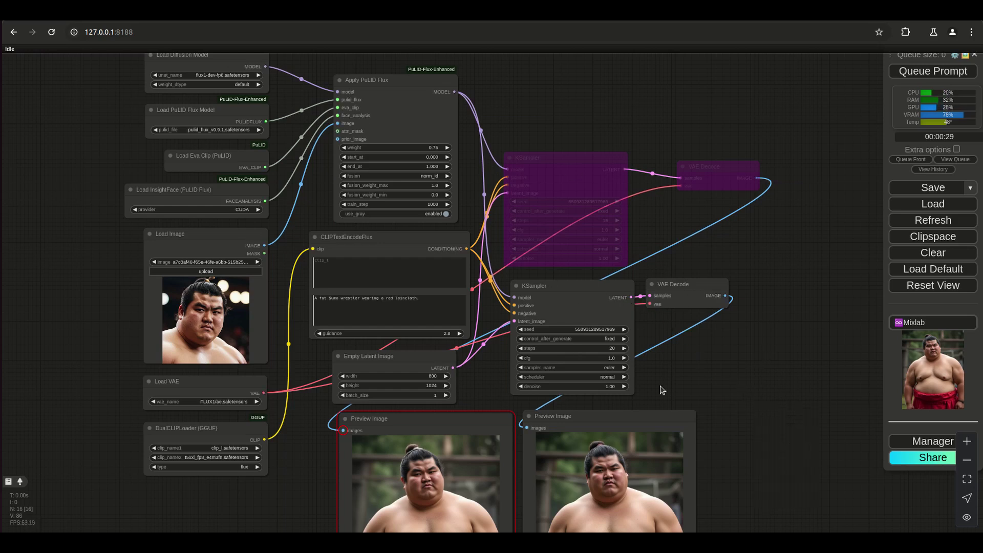
scroll(696, 399, down, 5)
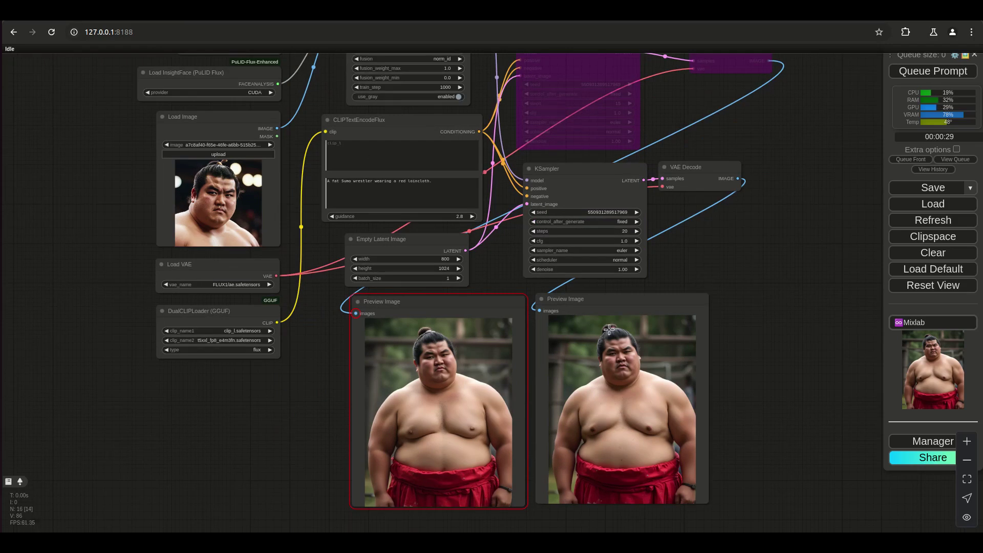
scroll(750, 400, down, 4)
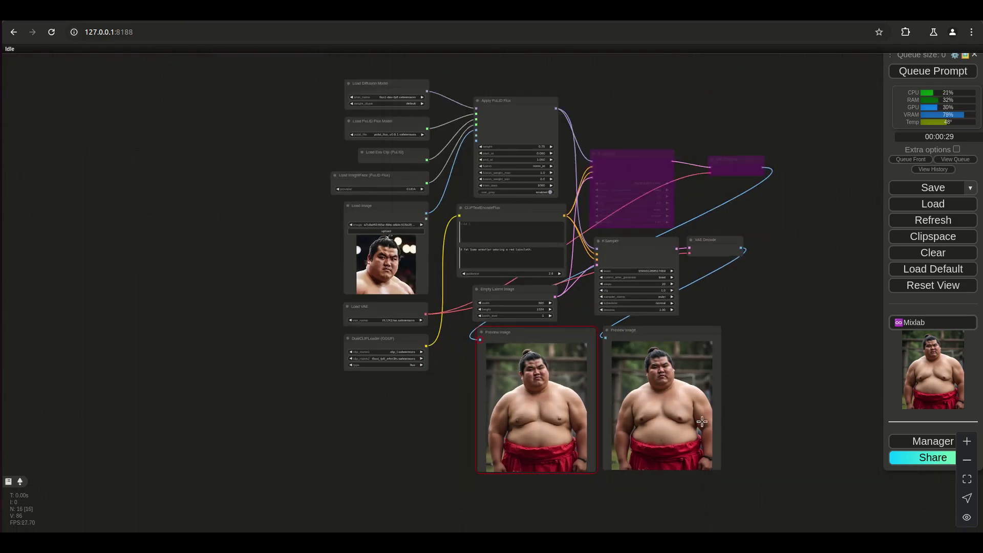
drag(803, 401, 706, 432)
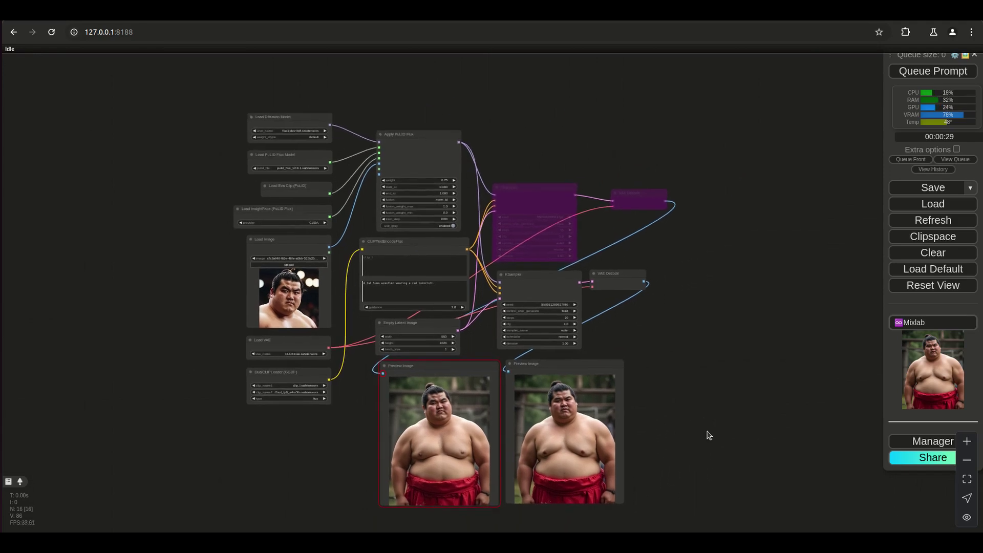
scroll(709, 439, up, 4)
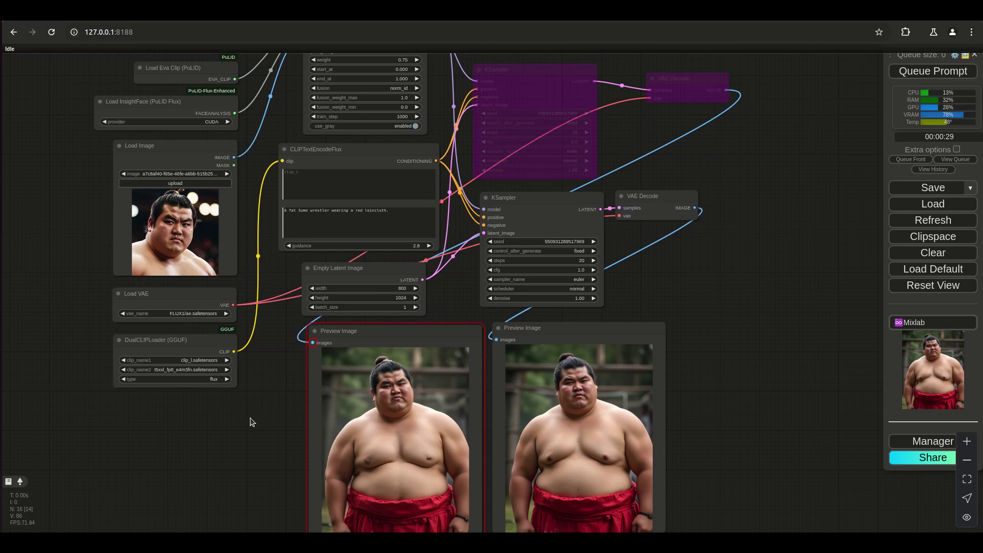
scroll(251, 420, down, 4)
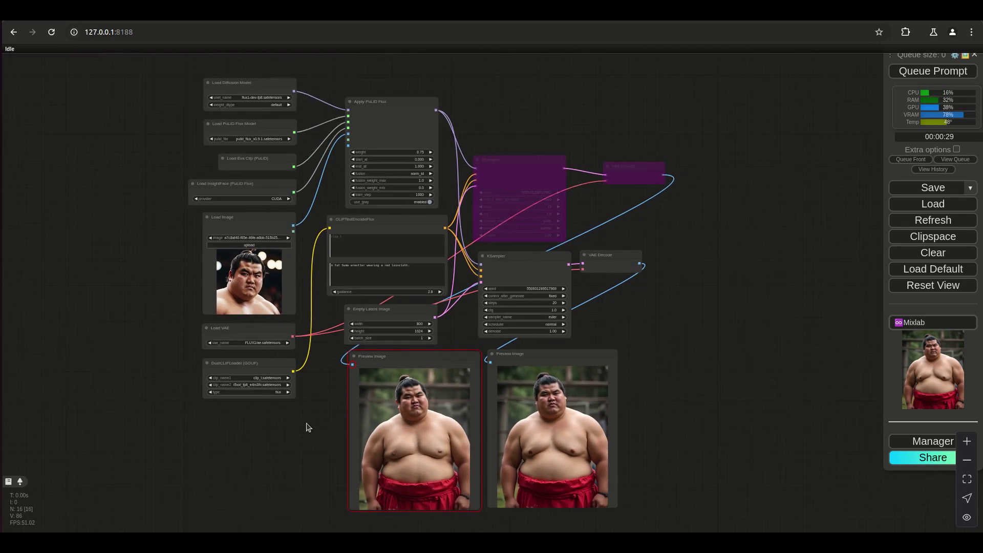
Step: Line up the two Preview Image nodes side by side at the same height below the Empty Latent Image and KSampler nodes
scroll(307, 427, up, 1)
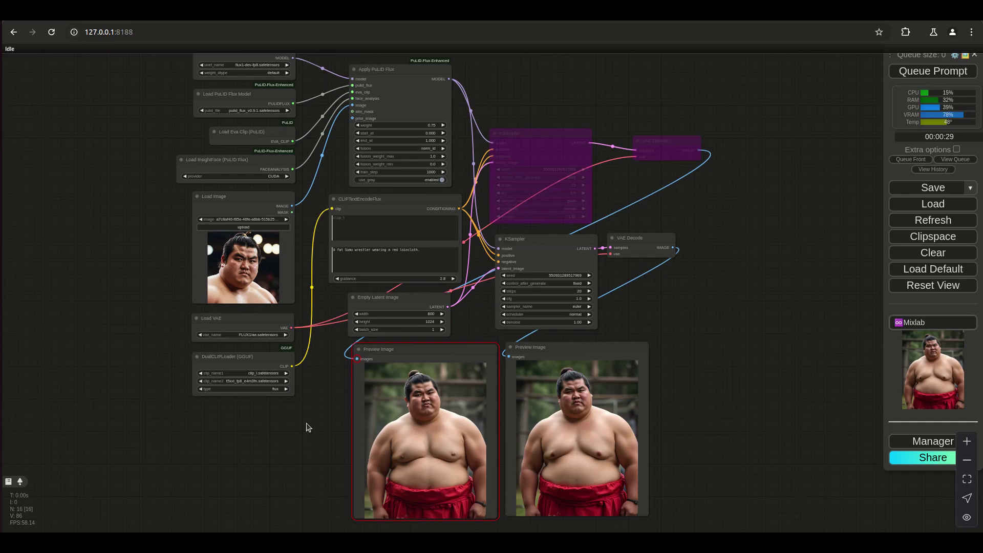
drag(409, 355, 404, 355)
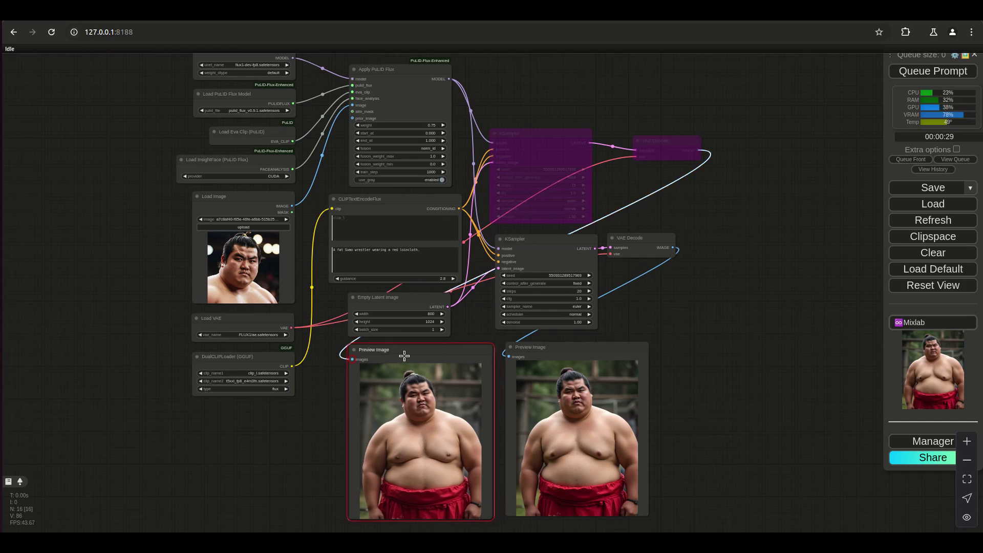
drag(539, 350, 536, 355)
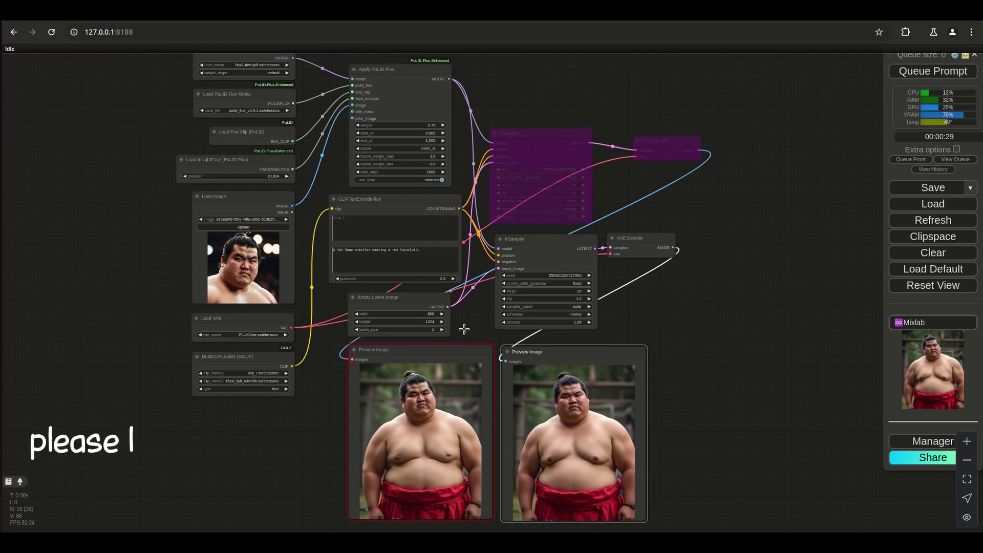
click(873, 20)
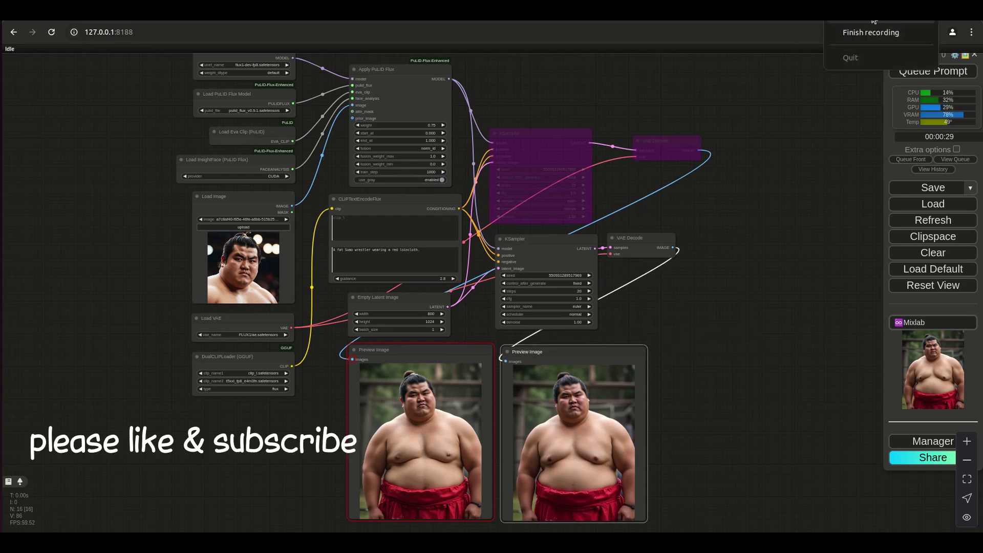
click(873, 32)
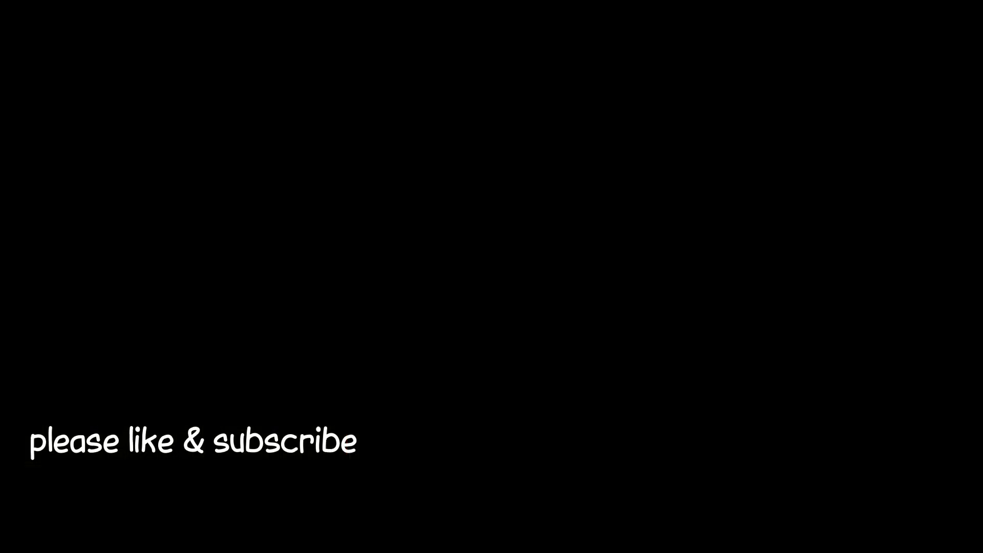